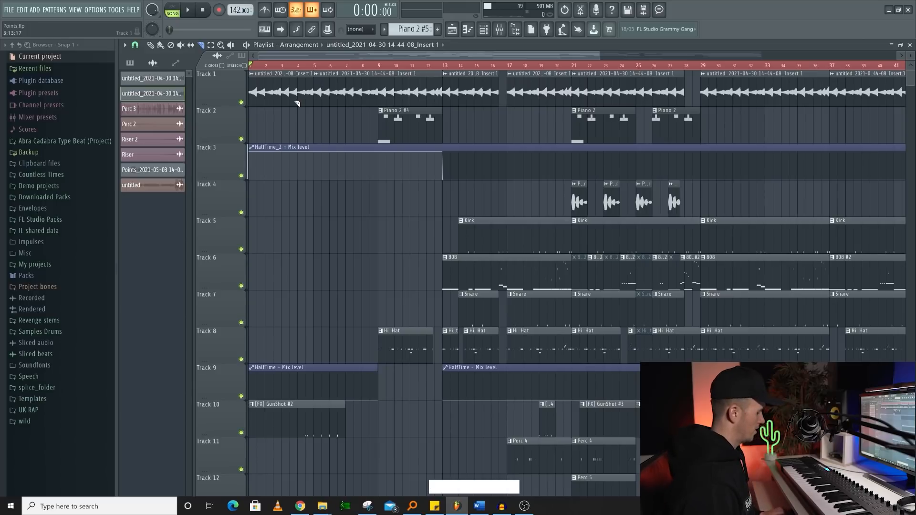
- Delete the first audio clip on Track 1 and undo the deletion
key(e)
key(p)
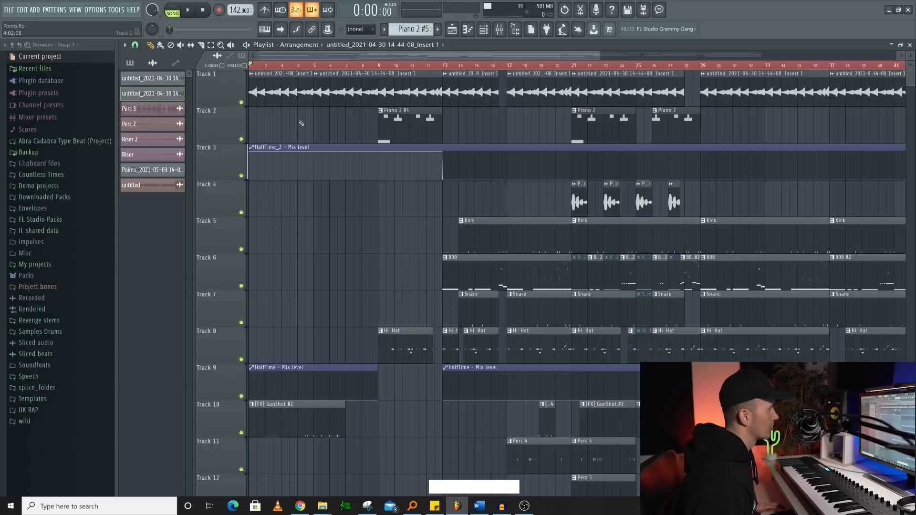
drag(300, 123, 260, 91)
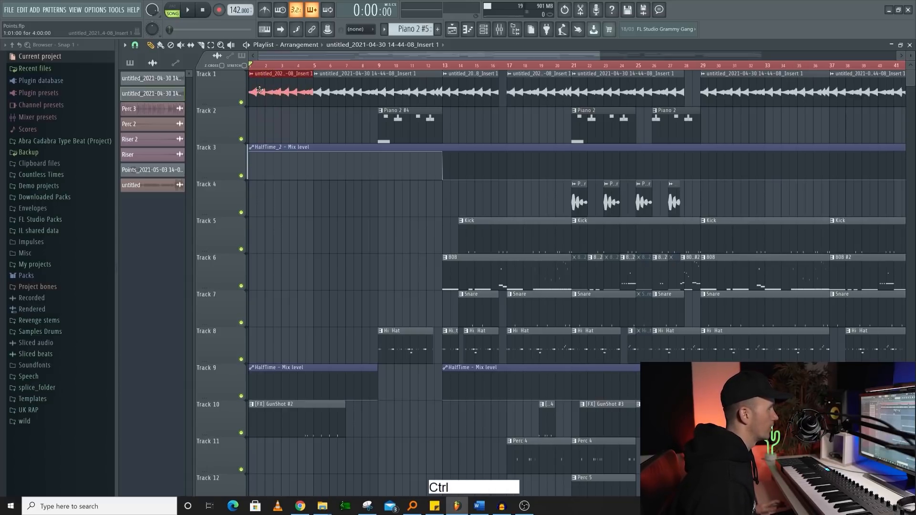
right_click(286, 84)
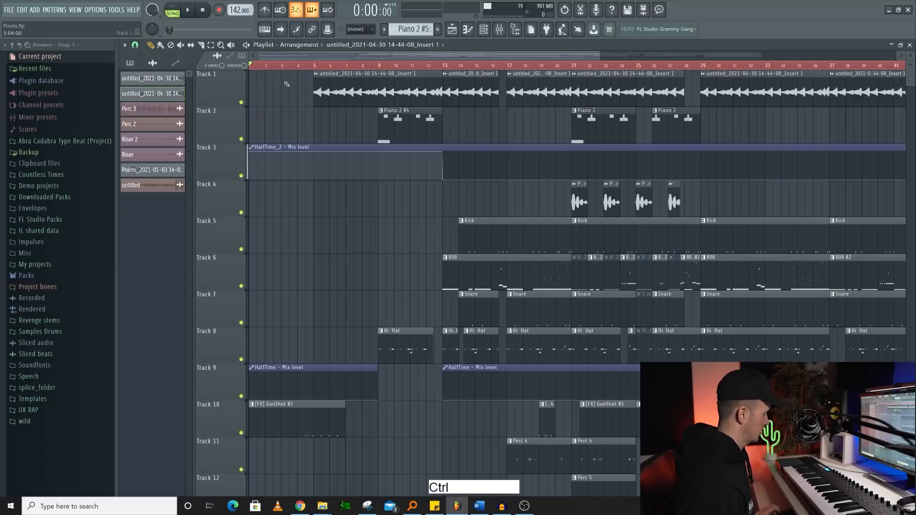
key(ctrl+z)
- Pick up the Piano 2 #4 pattern from Track 2 and place two copies on Track 4, at bar 3 and bar 8
click(410, 121)
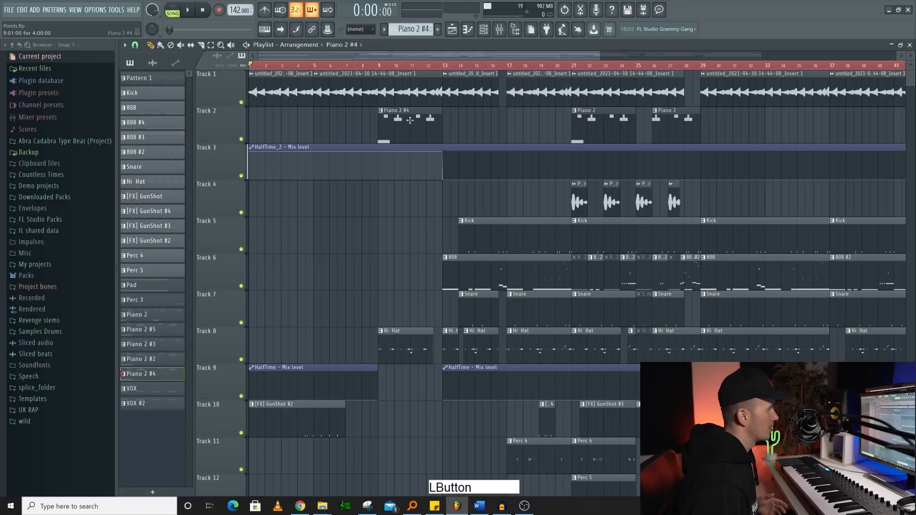
click(285, 190)
click(374, 190)
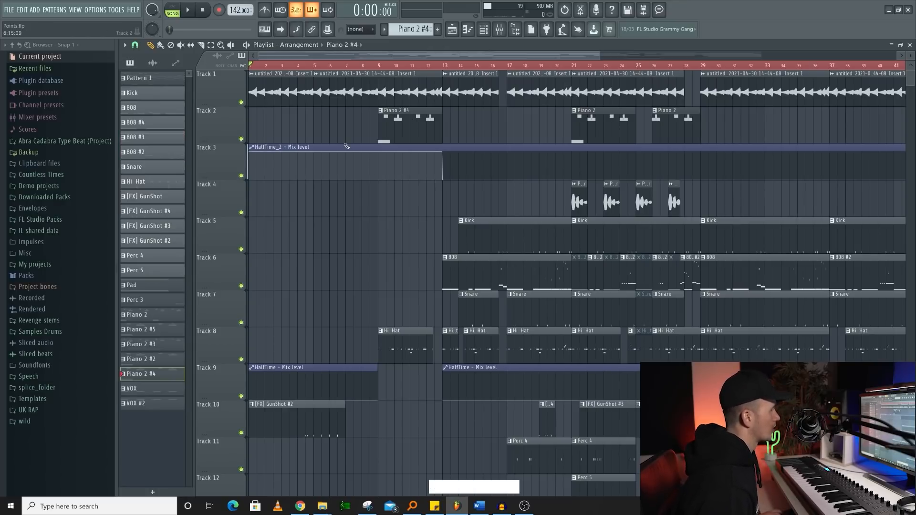
- Try slicing off the last bar and the first bar of the first 808 clip on Track 6, and undo both cuts
key(c)
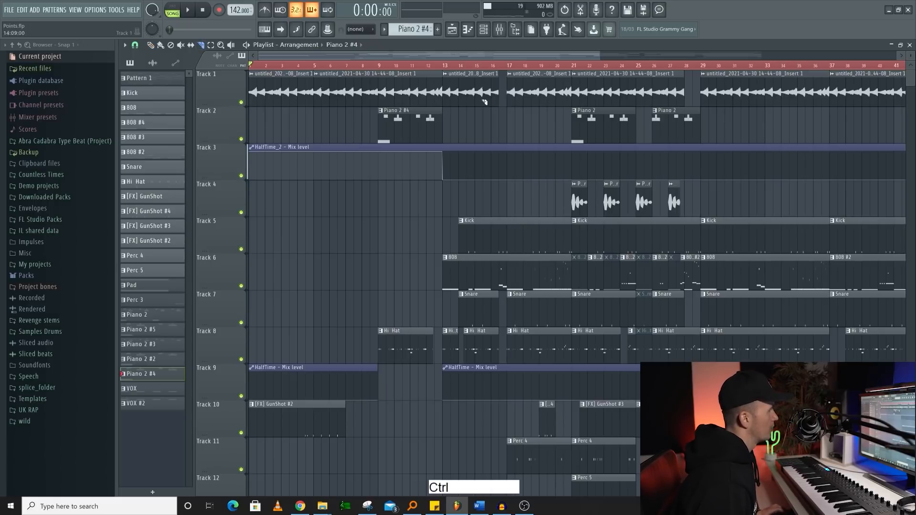
scroll(465, 109, down, 2)
scroll(421, 209, up, 3)
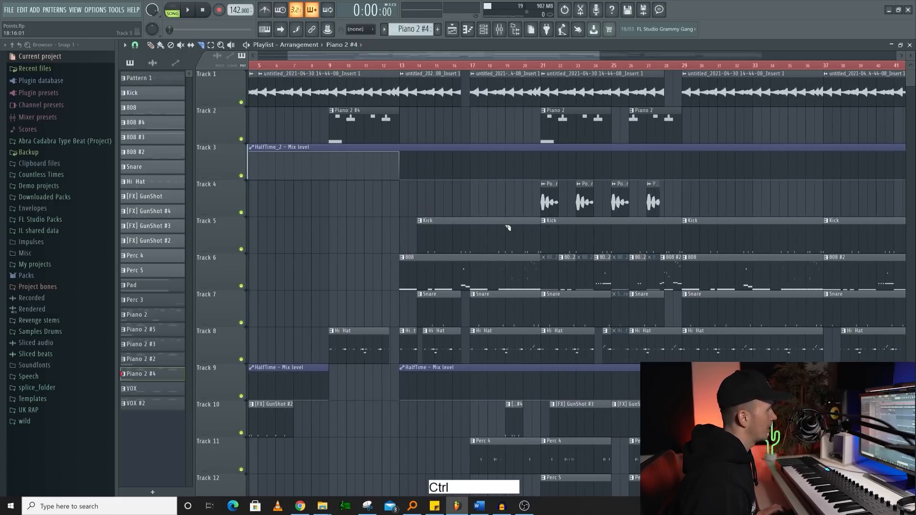
shift+right_click(527, 268)
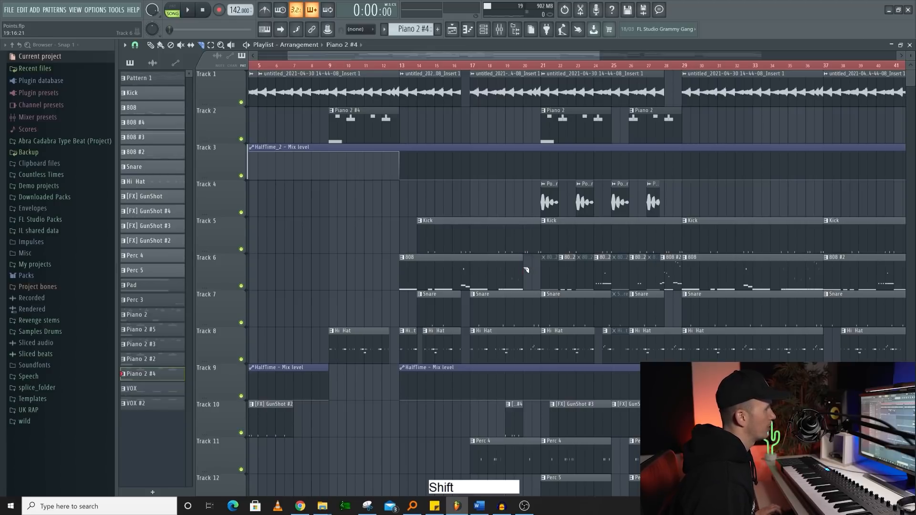
shift+right_click(424, 268)
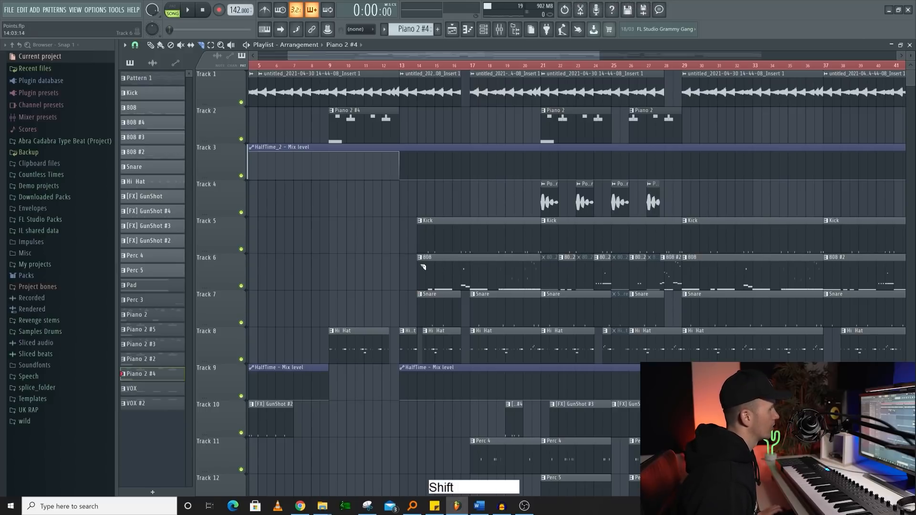
key(ctrl+z)
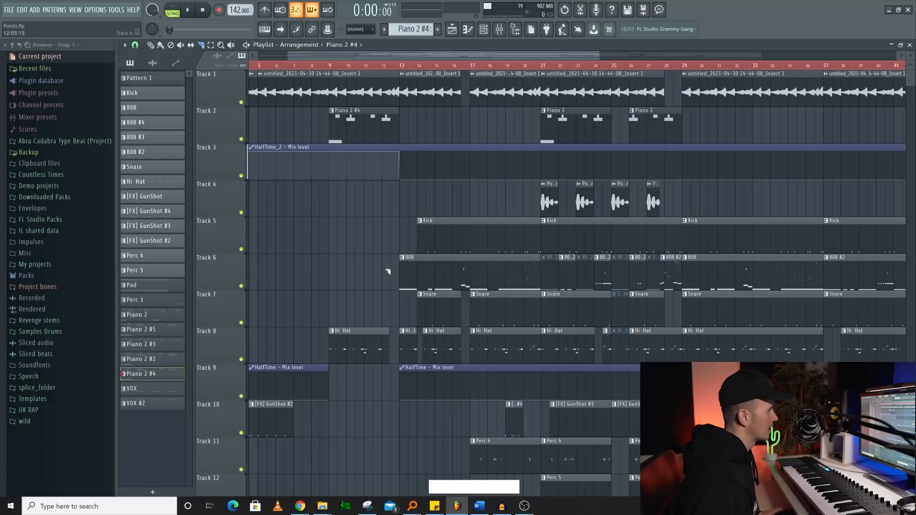
- Slice the first 808 clip on Track 6 in two at bar 16
key(shift)
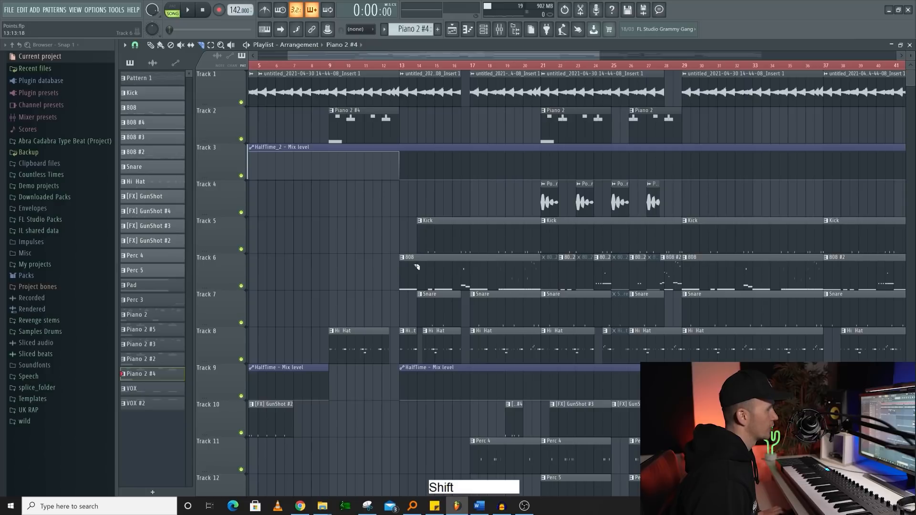
drag(419, 268, 437, 290)
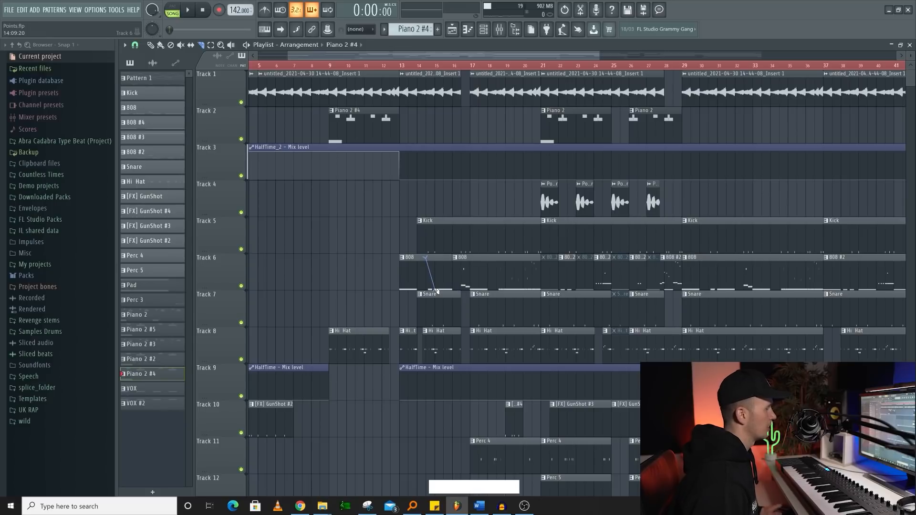
right_click(436, 290)
- Select the Hi Hat clip at bar 9 on Track 8 together with clips on the tracks above it
drag(361, 292, 352, 330)
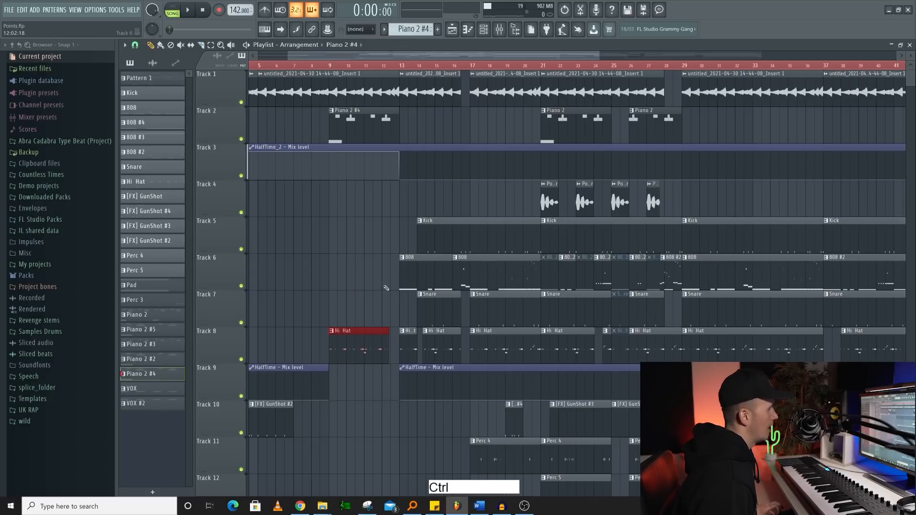
ctrl+shift+click(411, 261)
drag(404, 237, 429, 241)
ctrl+shift+click(364, 125)
drag(302, 113, 283, 91)
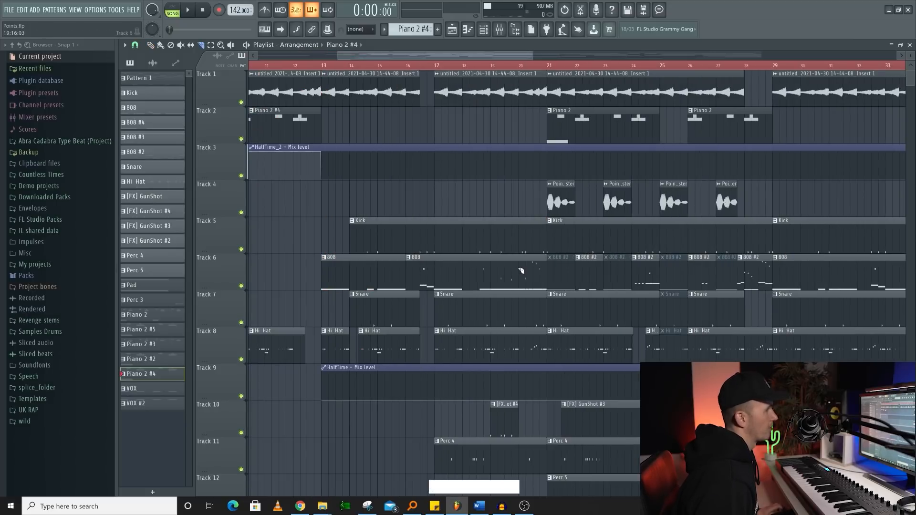
- Try cutting off the end of the second 808 clip on Track 6 at about bar 20, and undo it
shift+right_click(529, 269)
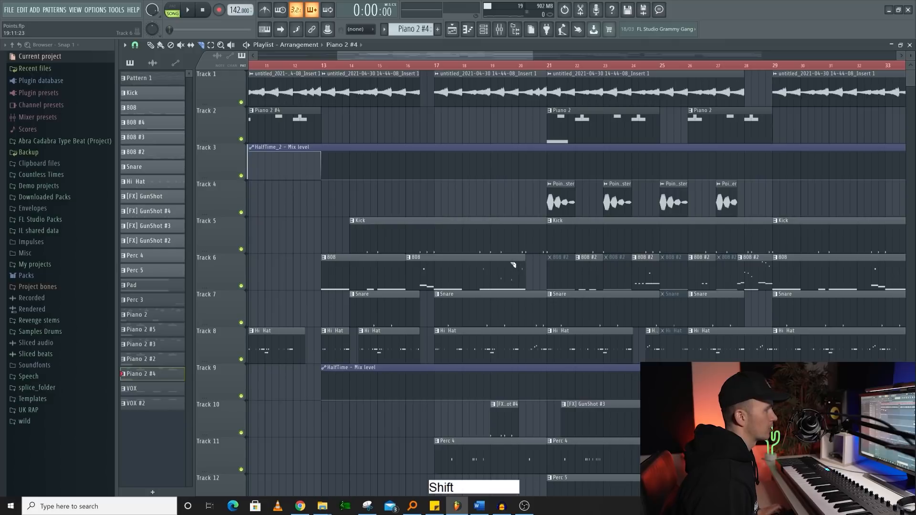
key(ctrl+z)
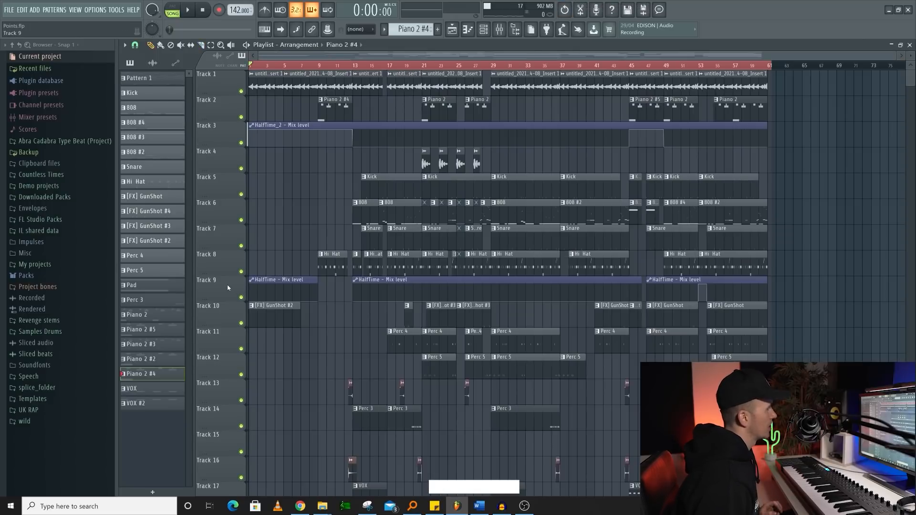
- Move the HalfTime_2 automation track up to Track 2 and the HalfTime automation track up to Track 3
right_click(227, 284)
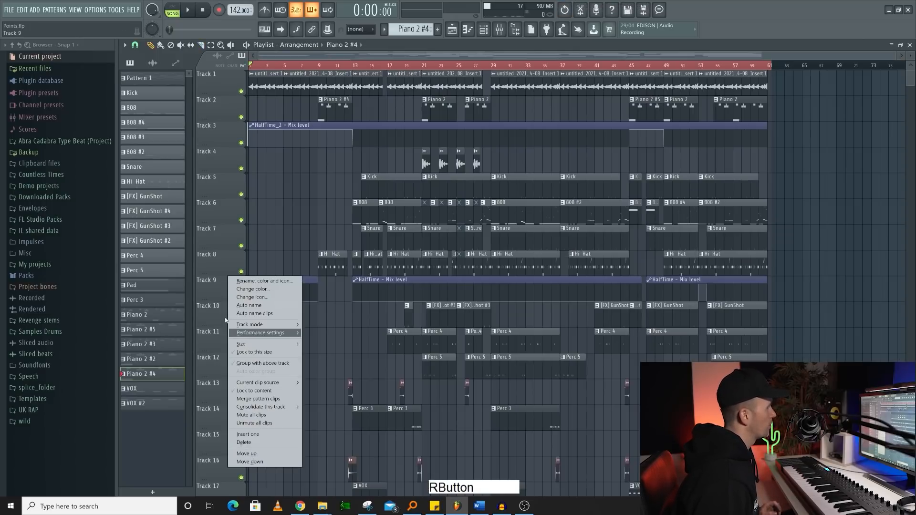
click(218, 285)
key(shift+alt)
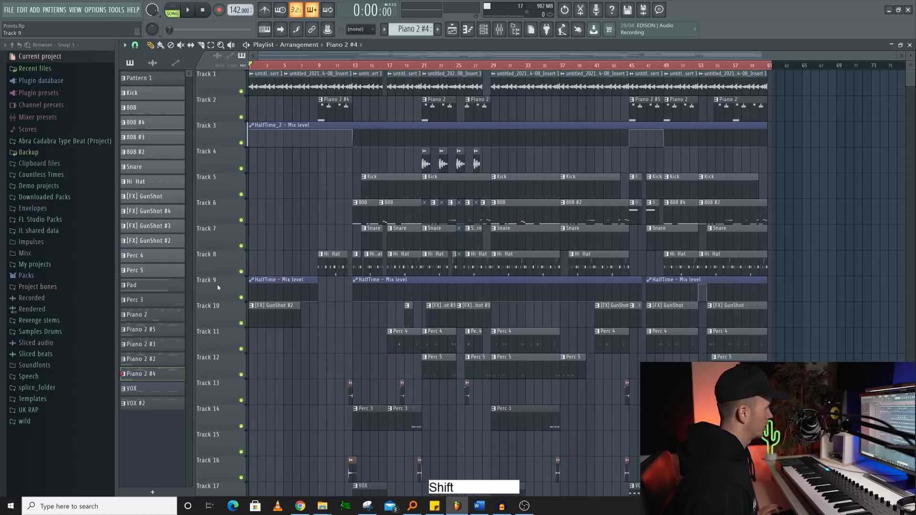
scroll(218, 285, up, 5)
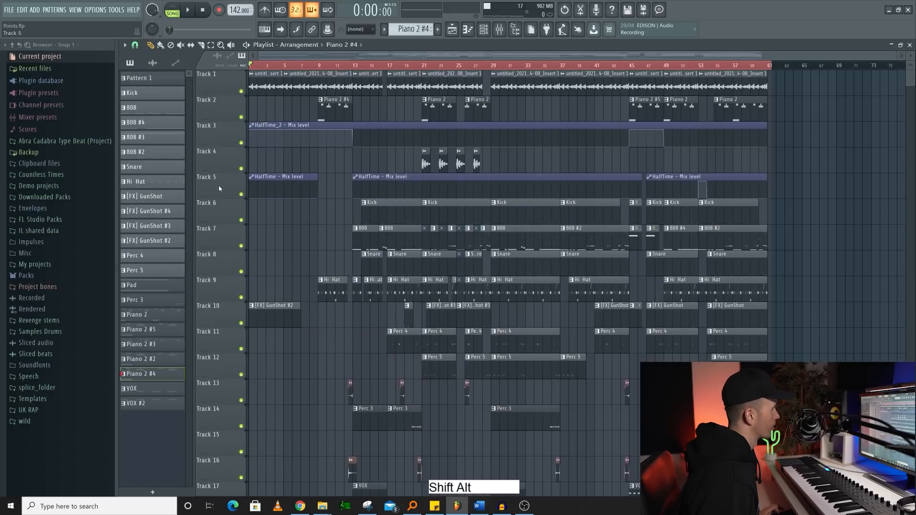
scroll(225, 102, down, 2)
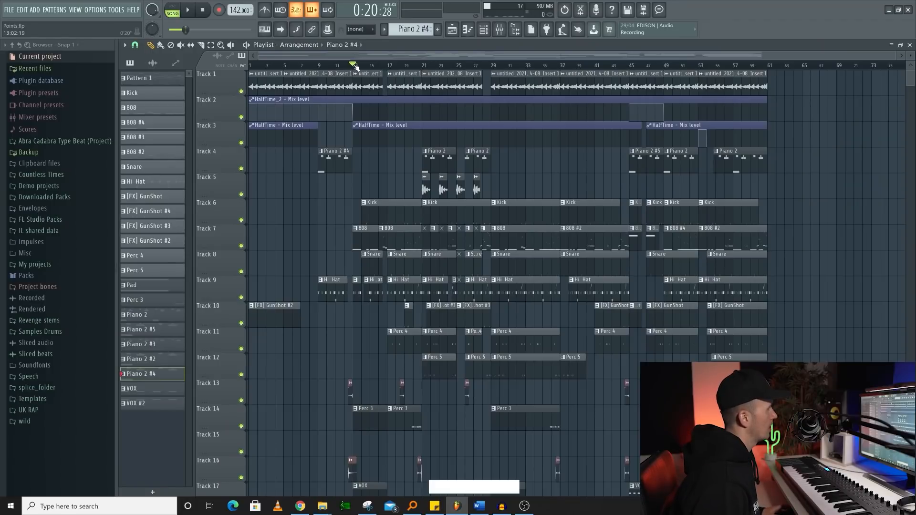
- Select bars 1 to 13 on the timeline and add a time marker named "Intro" at the start
drag(353, 65, 250, 66)
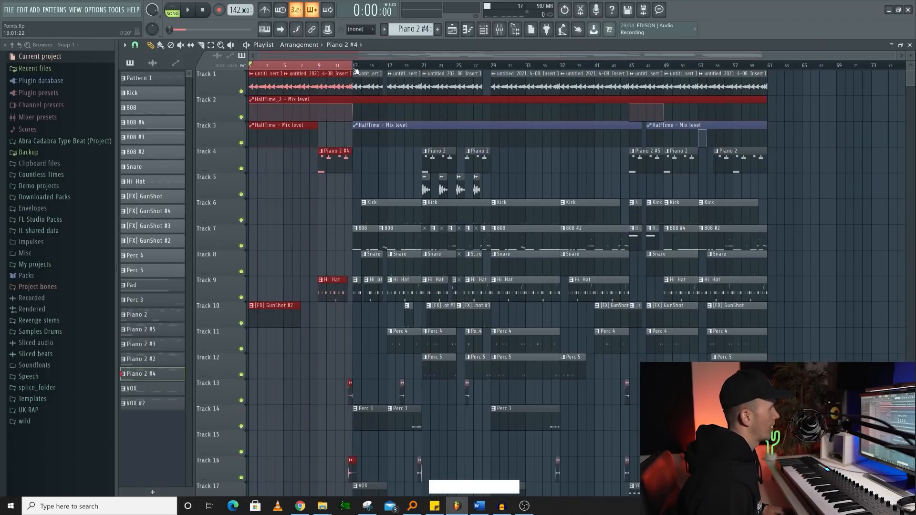
mouse_move(353, 68)
mouse_down()
mouse_move(326, 69)
mouse_move(352, 70)
mouse_up()
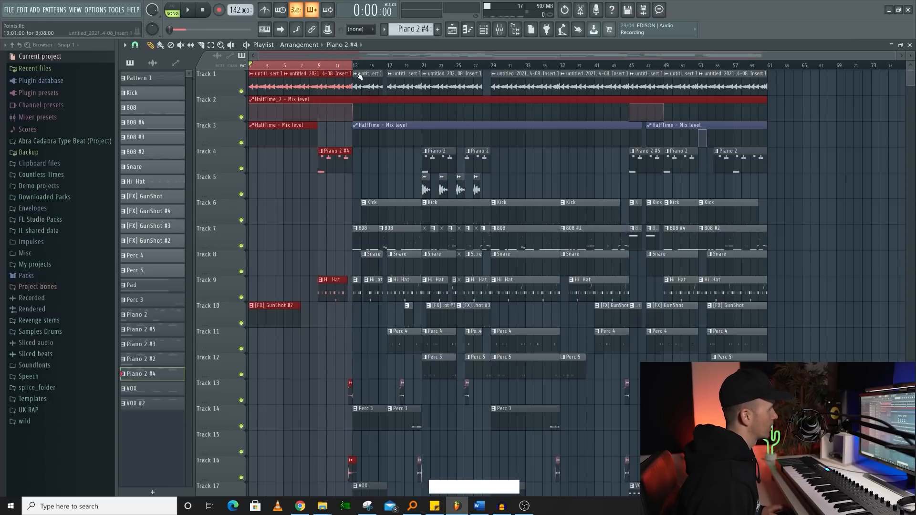
key(alt)
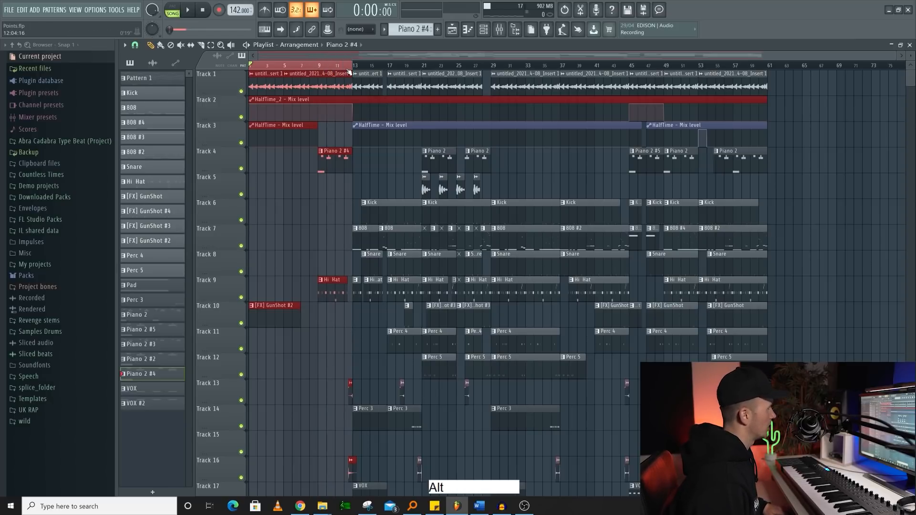
key(alt+t)
key(shift)
text(Intro)
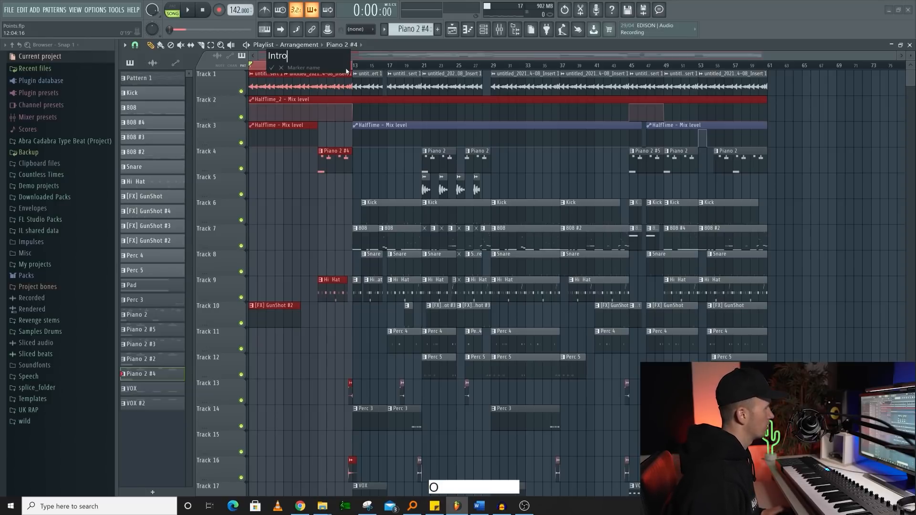
key(Return)
- Select bars 13 to 45, add a time marker named "Verse 1" at bar 13, and return to the Intro marker
drag(348, 70, 630, 73)
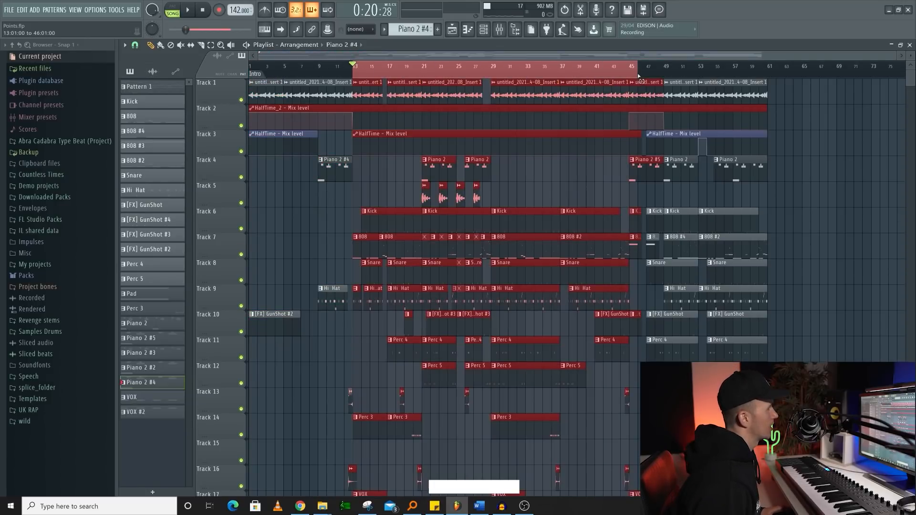
key(alt+t)
text(Verse 1)
key(Return)
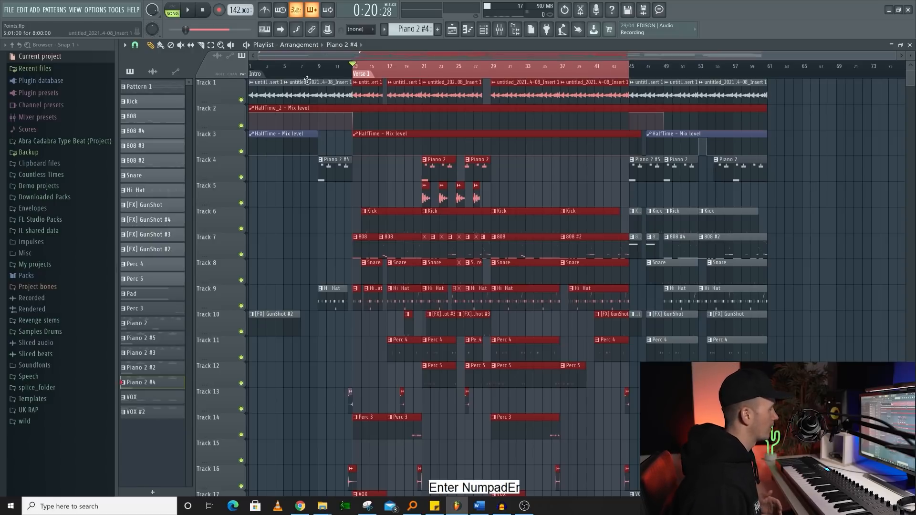
click(264, 75)
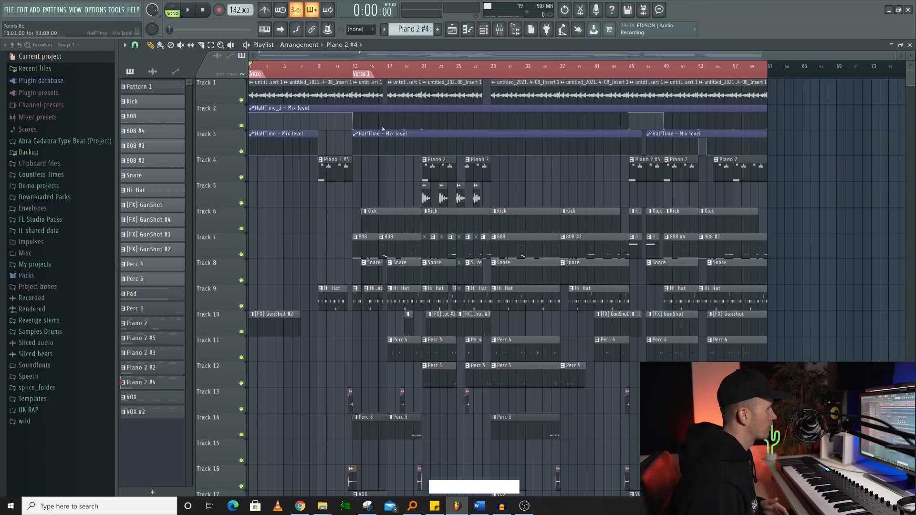
- Consolidate the Piano 2 clip at bar 21 on Track 4 into a 16Bit int stereo WAV audio clip
scroll(538, 231, up, 1)
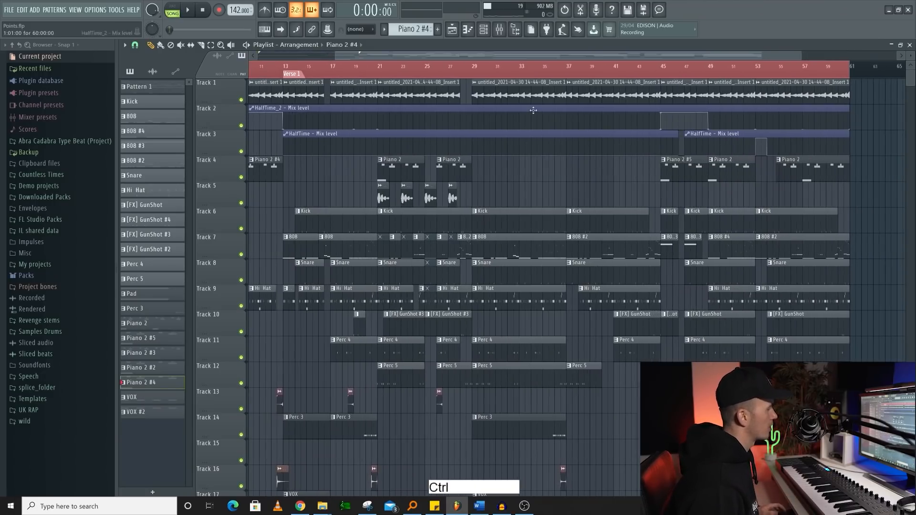
scroll(396, 171, up, 1)
scroll(396, 172, up, 1)
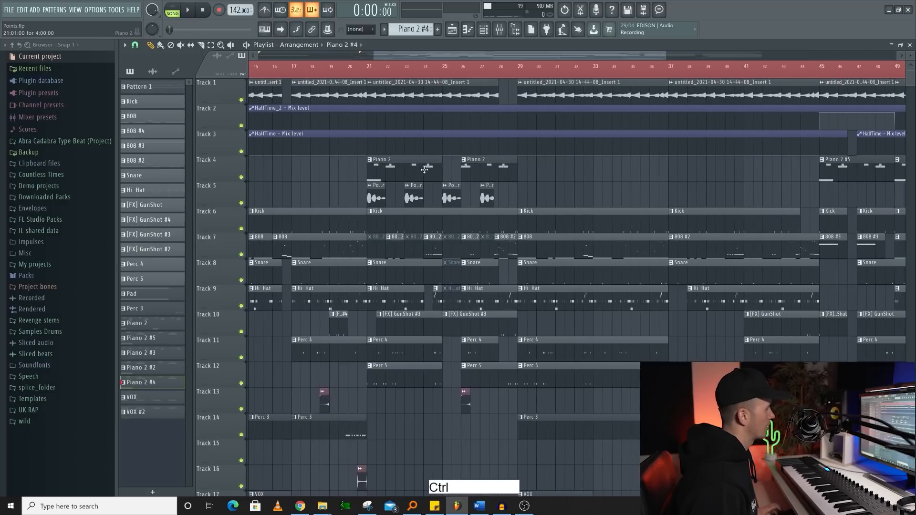
ctrl+drag(428, 166, 398, 156)
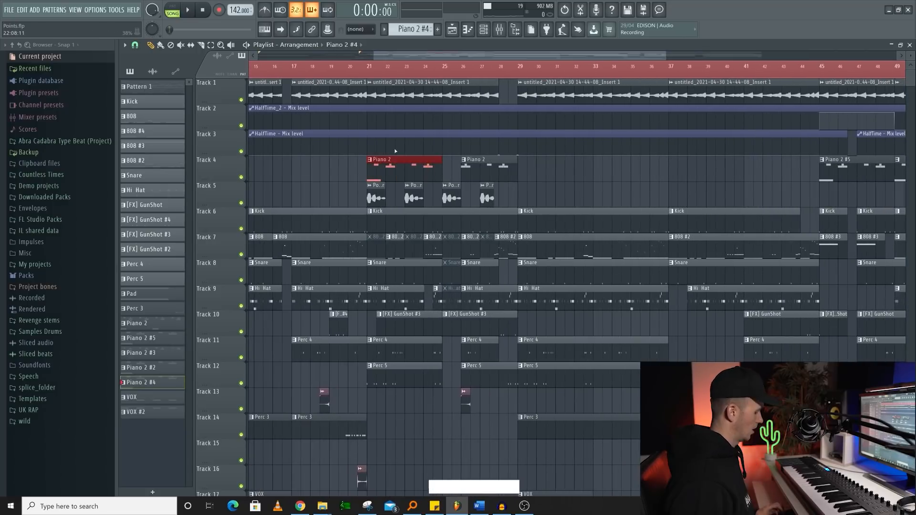
key(ctrl+alt)
key(ctrl+alt+c)
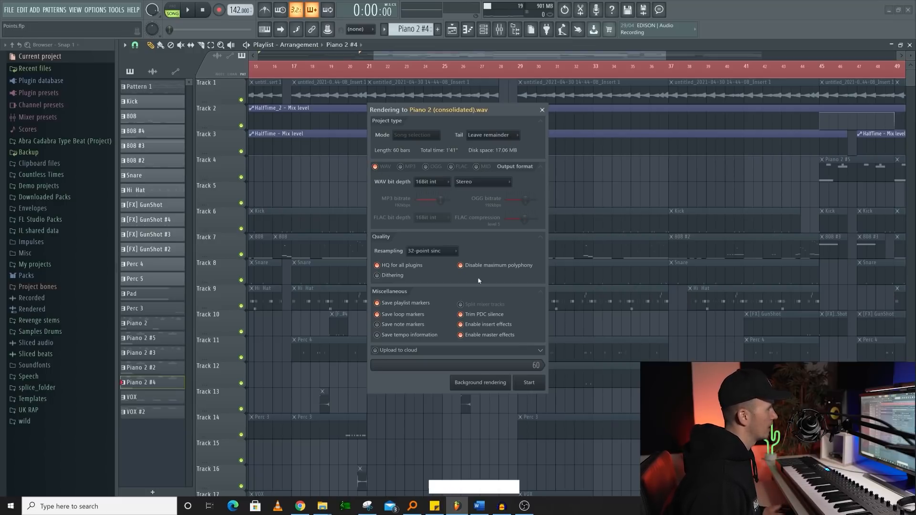
click(432, 181)
click(468, 197)
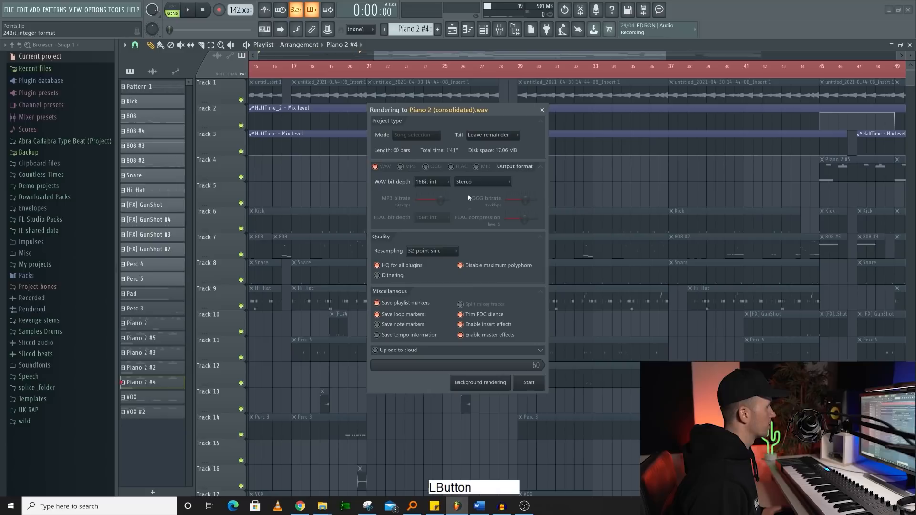
click(536, 387)
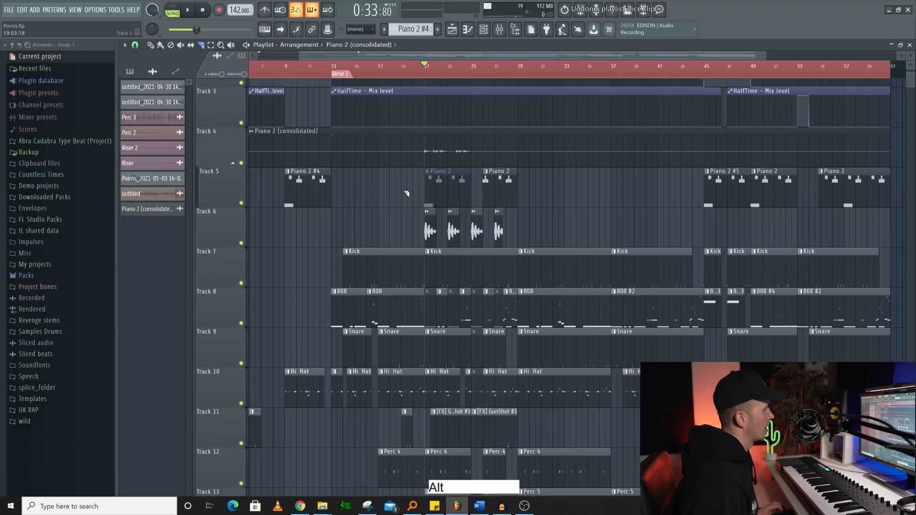
- Slice the consolidated Piano 2 audio on Track 4 at bars 21 and 25 and delete the pieces before and after
scroll(410, 193, up, 5)
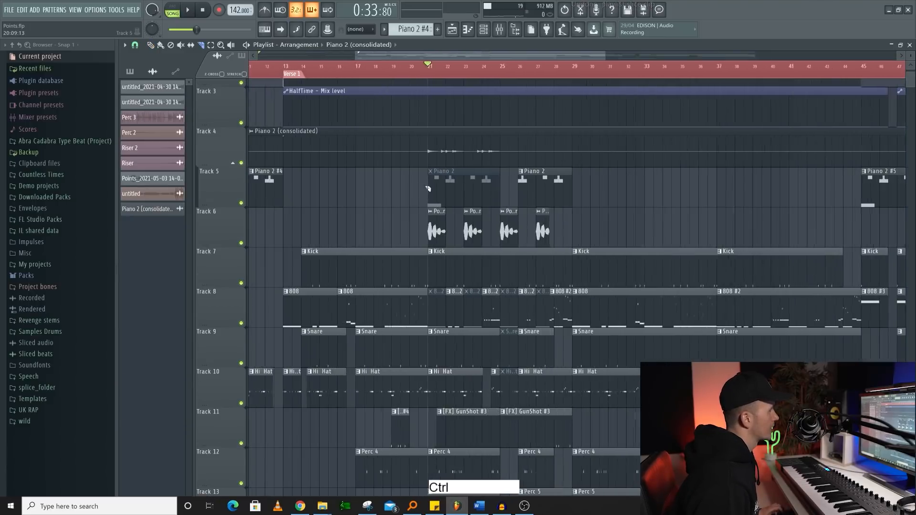
shift+click(430, 152)
shift+click(517, 152)
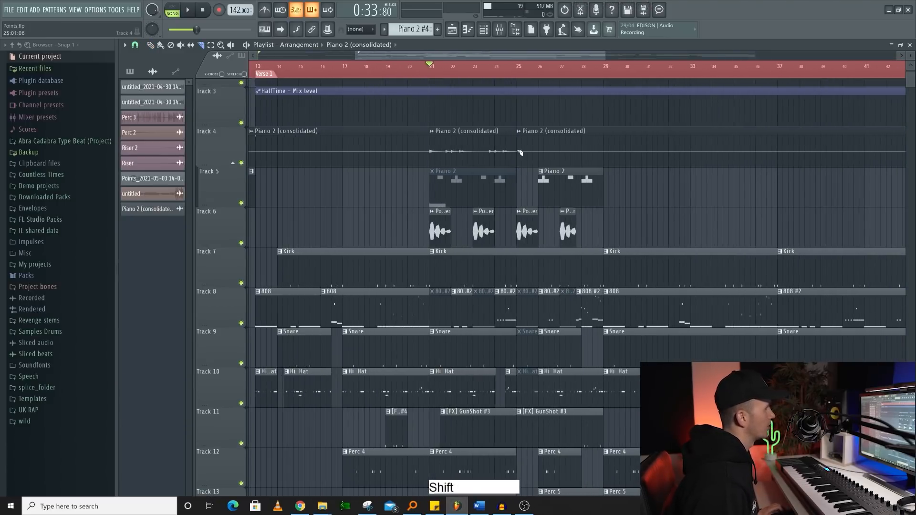
right_click(415, 151)
right_click(537, 148)
- Select the time range from bar 21 to bar 25 on the timeline
click(440, 68)
drag(440, 67, 527, 71)
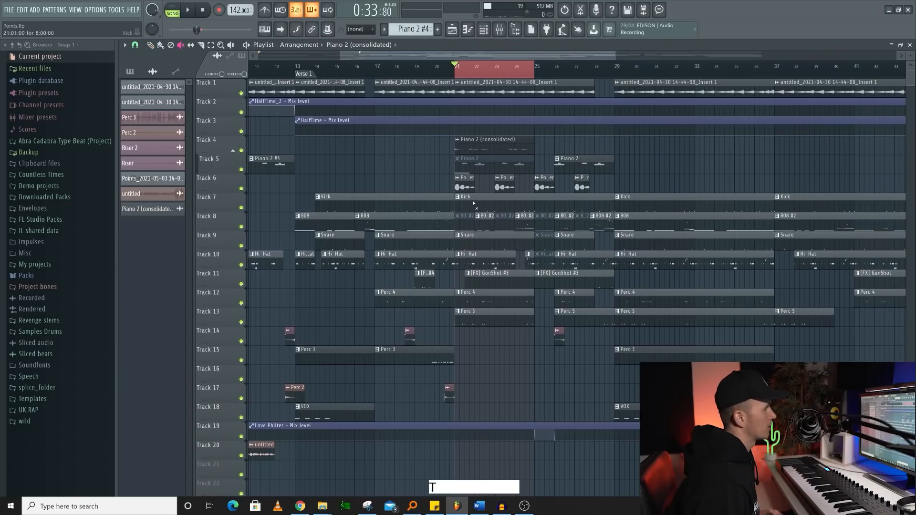
click(474, 203)
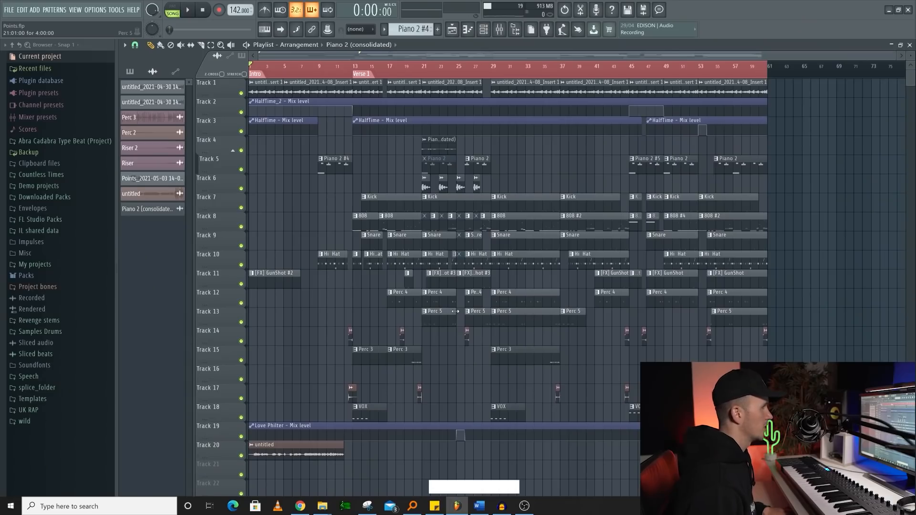
- Show the main windows in turn: the channel rack, the Piano channel's piano roll, the plugin picker and the mixer
key(F6)
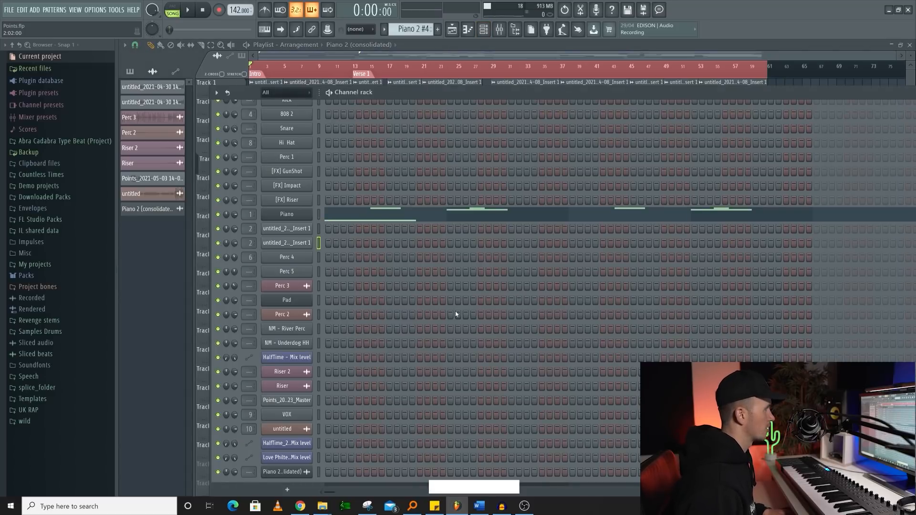
click(319, 214)
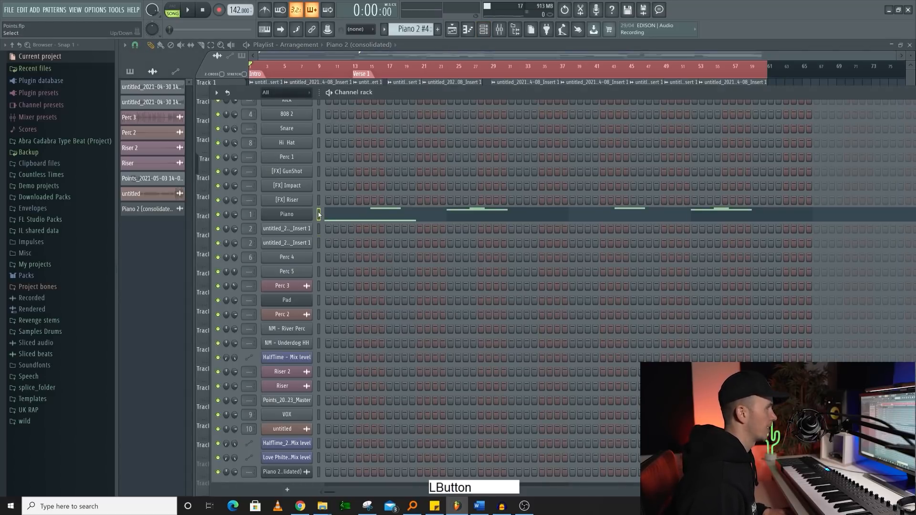
key(F7)
click(484, 30)
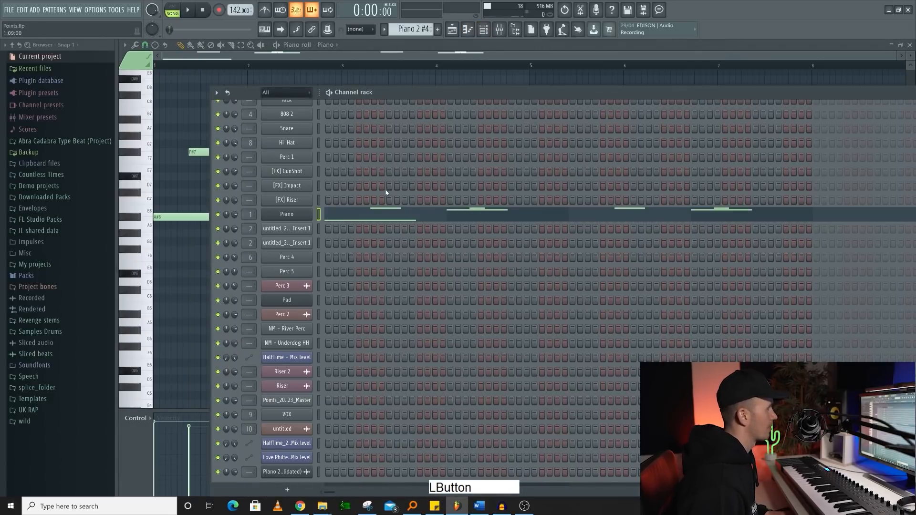
key(F8)
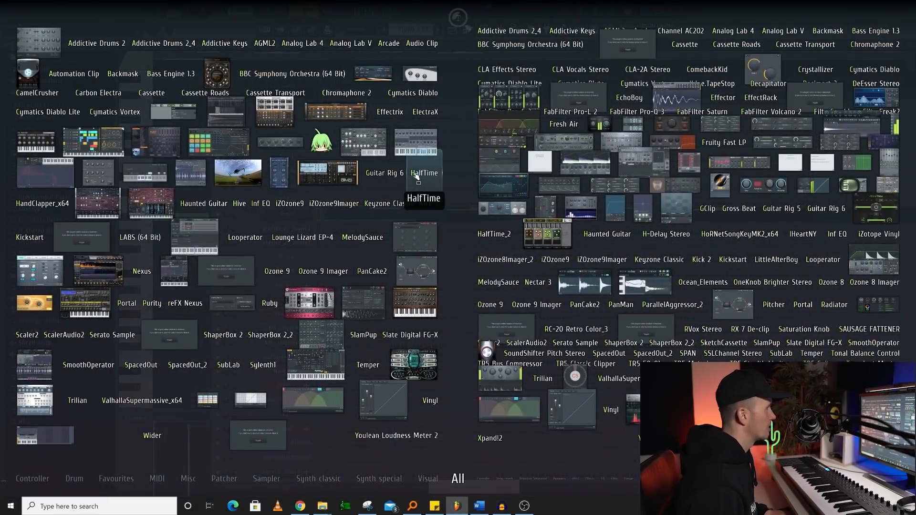
key(F8)
key(F9)
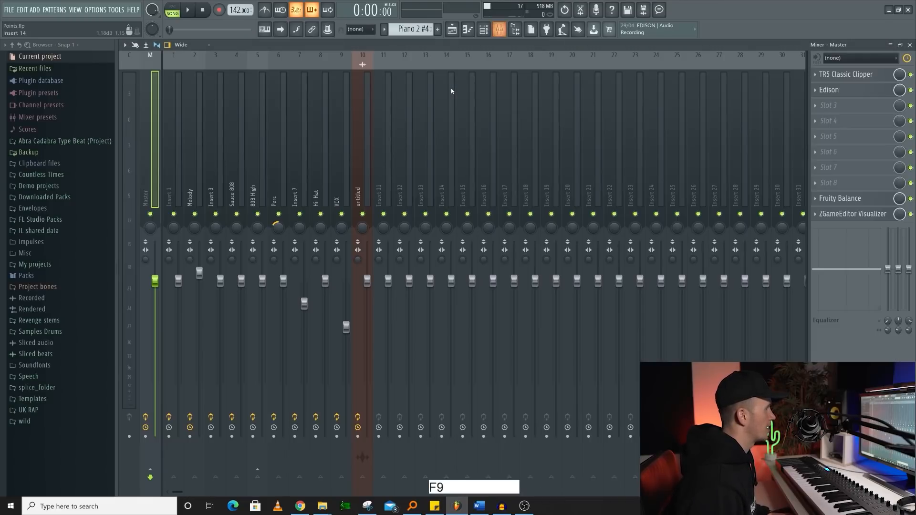
- Look through the MIDI, Audio, General and File settings pages, and close the settings
key(F10)
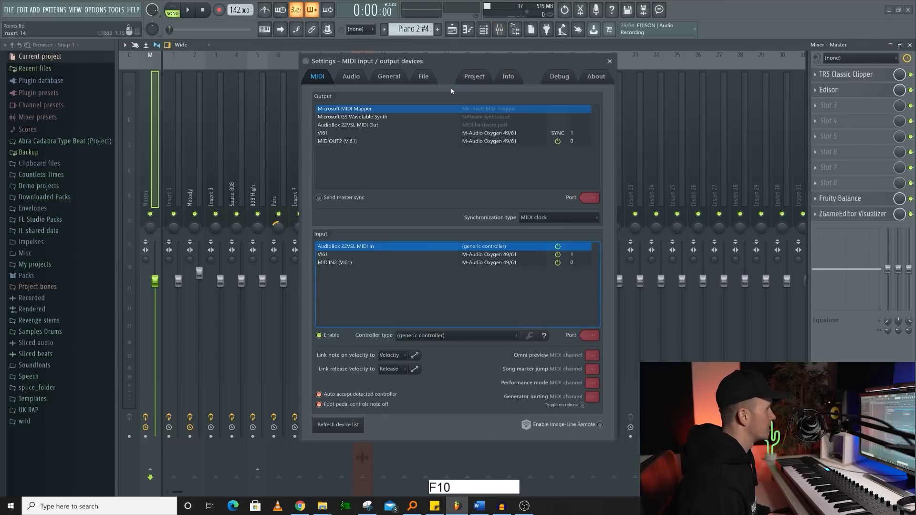
click(319, 79)
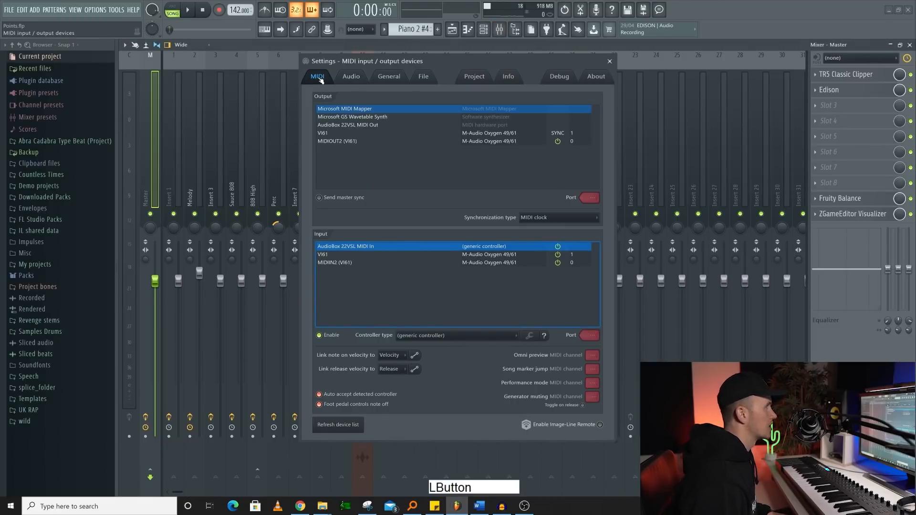
click(352, 76)
click(389, 77)
click(423, 76)
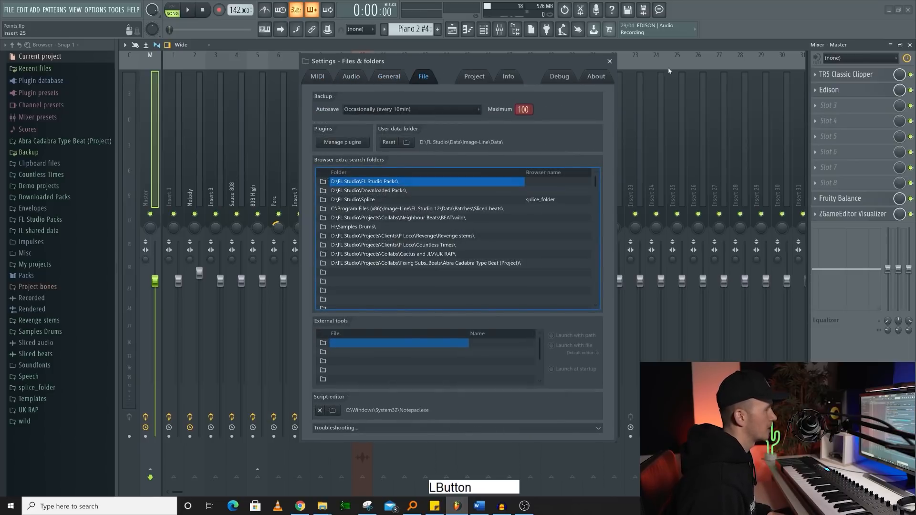
click(609, 61)
- Open the project credits and enter the artist's name
key(F11)
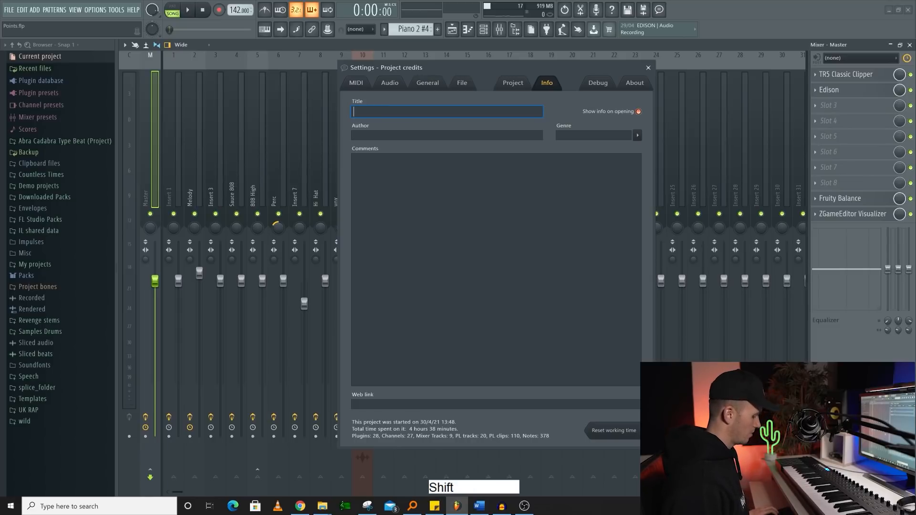
text(Jay C)
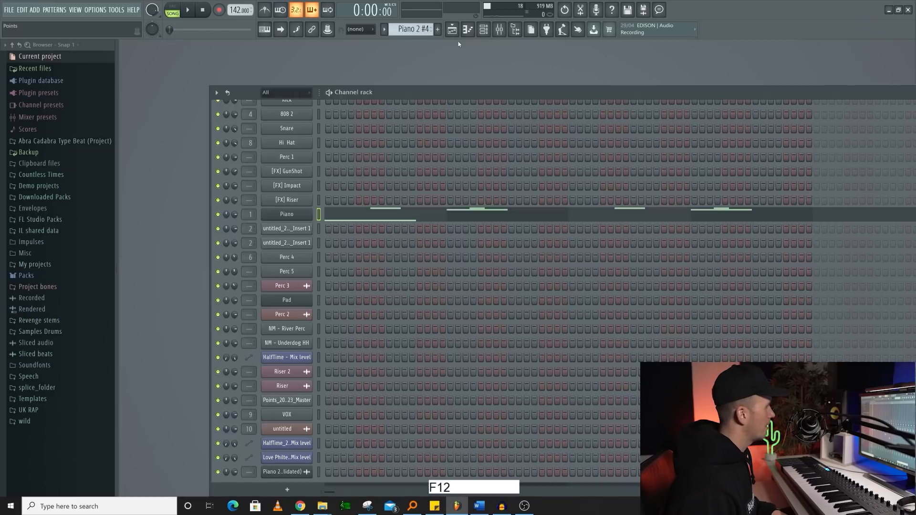
- Copy the Piano channel's notes into the Pad channel and clone the Pad channel
scroll(341, 231, up, 1)
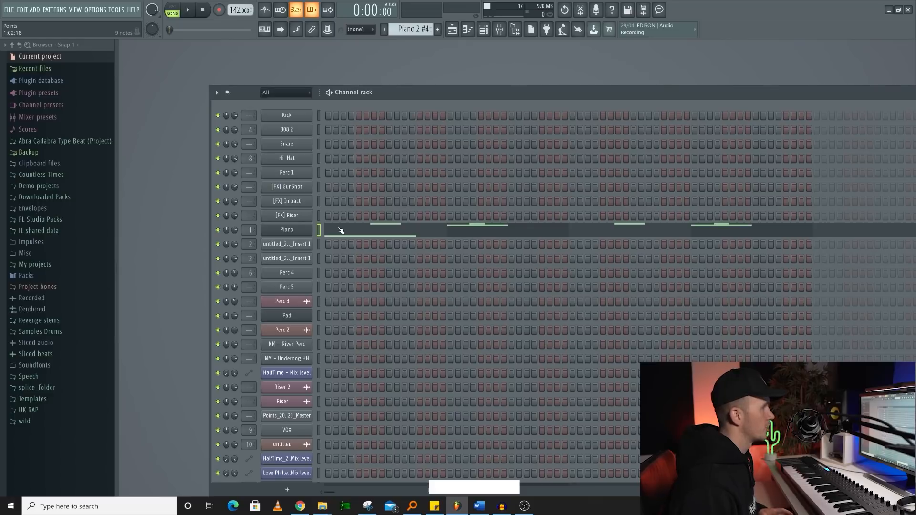
click(319, 222)
click(320, 231)
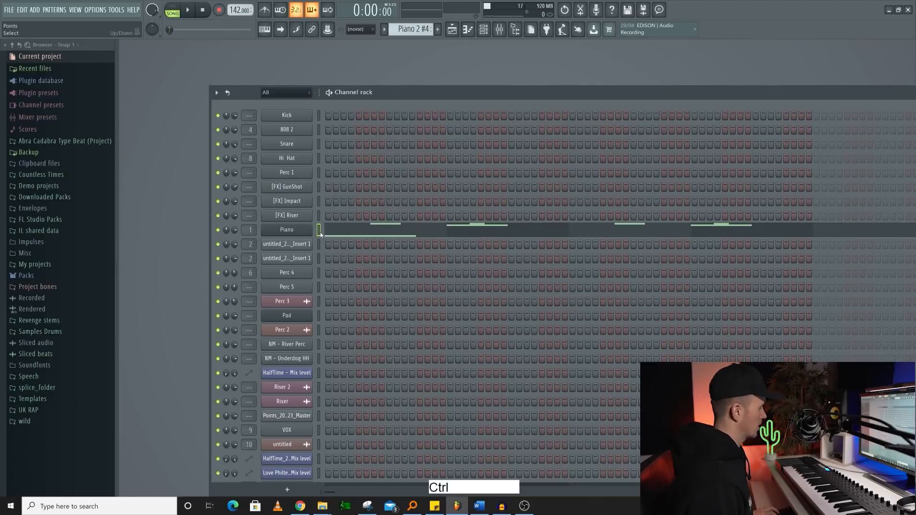
click(319, 232)
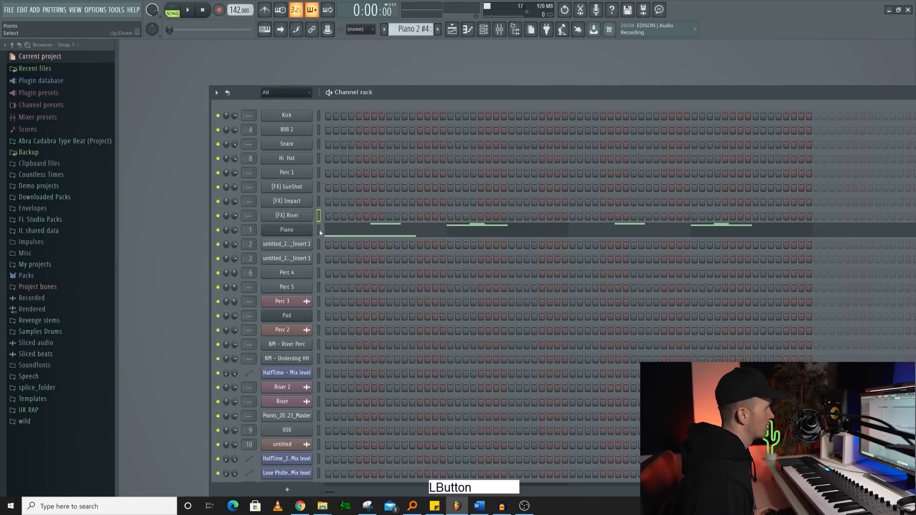
key(ctrl)
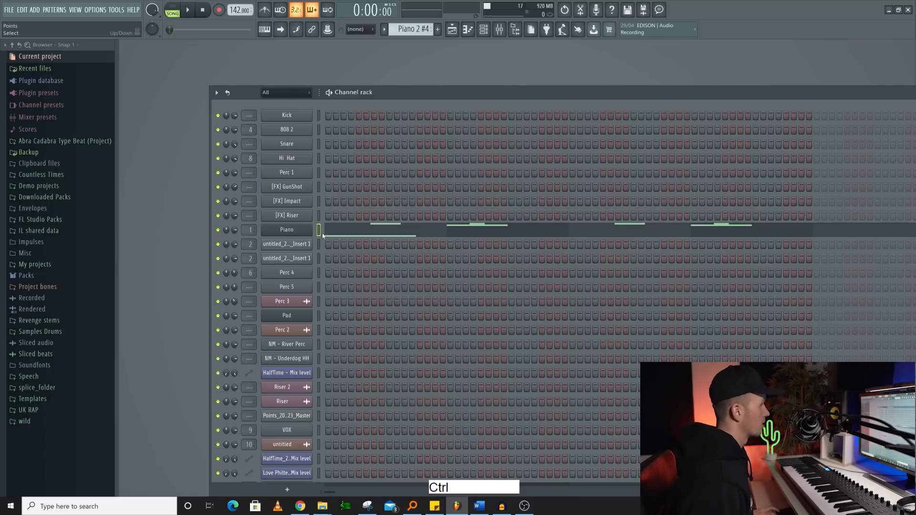
click(318, 316)
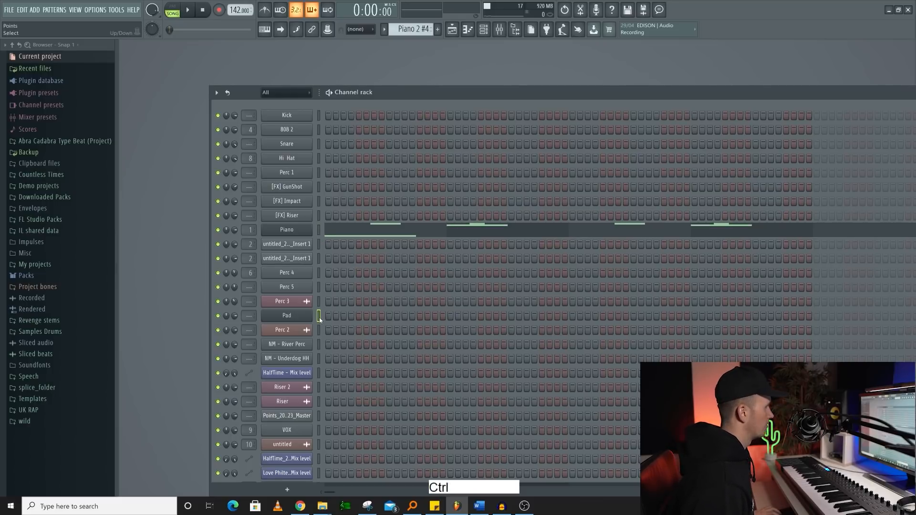
key(ctrl+v)
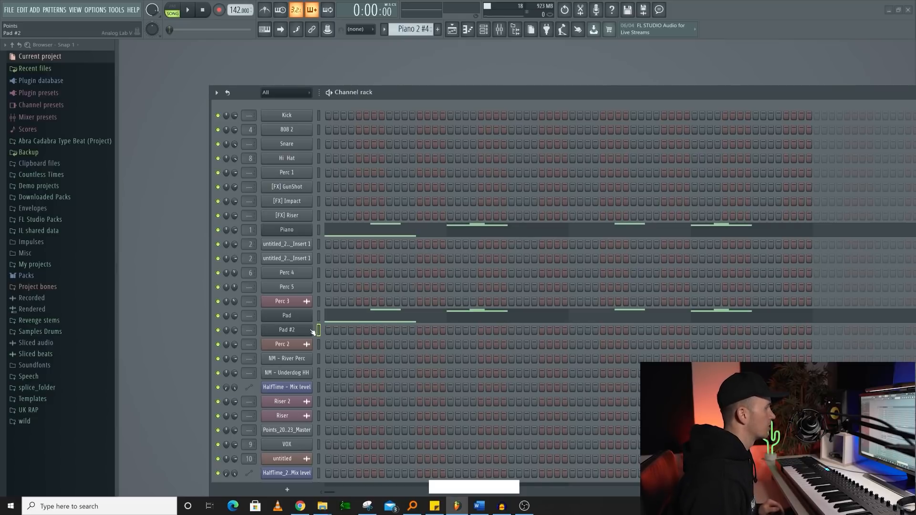
- Delete the cloned Pad #2 channel from the channel rack
right_click(307, 331)
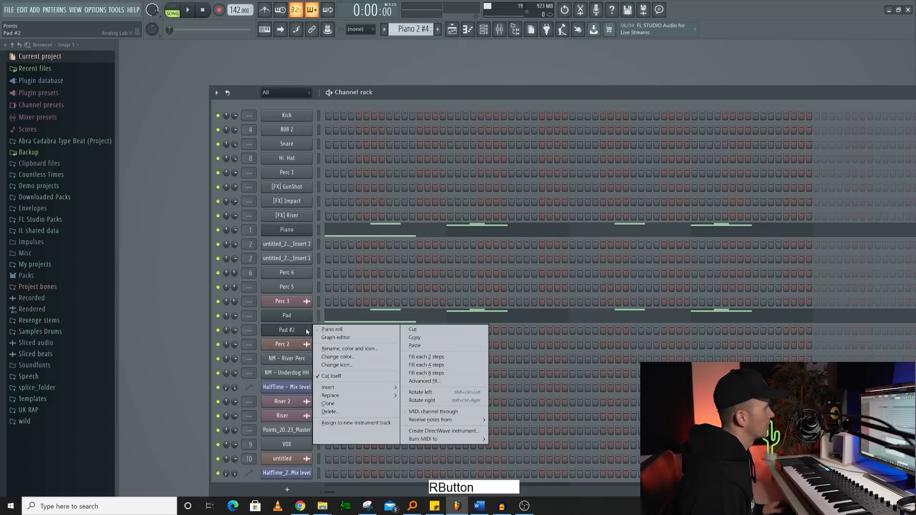
click(422, 125)
key(alt+Delete)
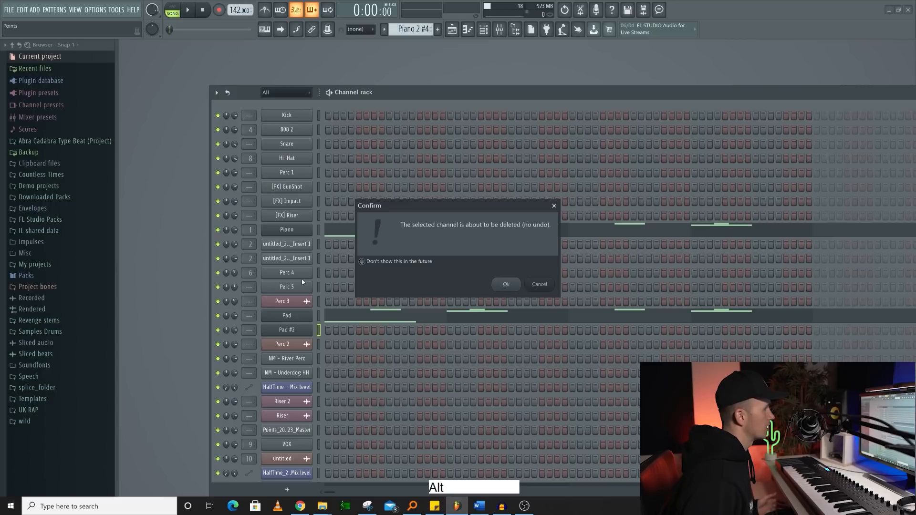
key(Return)
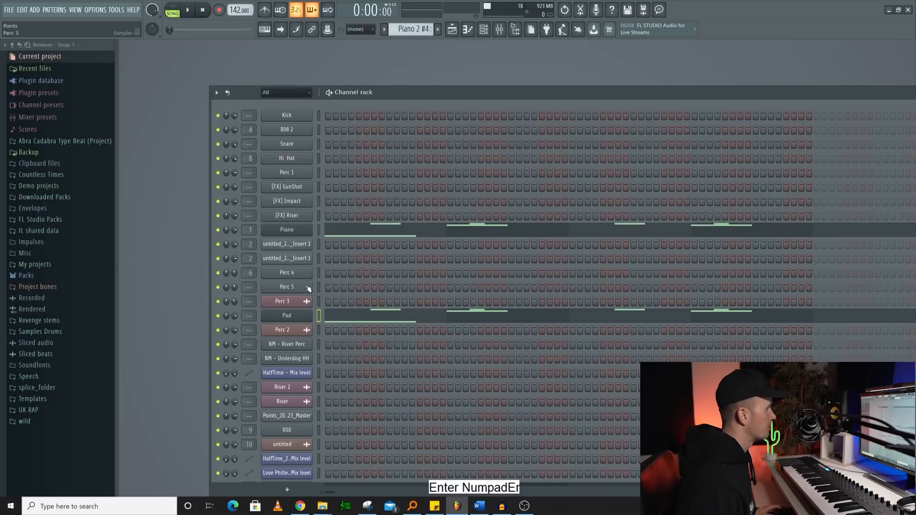
- Move the Piano channel up to the first row of the channel rack and move the channel selection down to 808 2
click(319, 231)
key(alt+Up)
key(alt+Down)
key(alt+Up)
key(alt+Up)
key(alt+Up)
key(alt+Up)
key(alt+Up)
key(alt+Up)
key(alt+Up)
key(alt+Up)
key(Down)
key(Down)
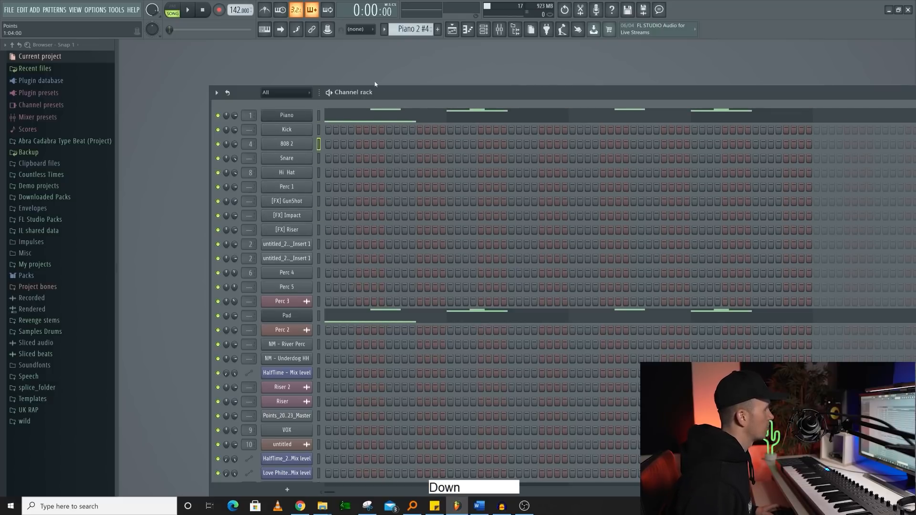
- Move the Pad channel up the channel rack so it sits directly below Piano
click(322, 313)
key(alt+Up)
key(alt+Up)
key(alt+Up)
key(alt+Up)
key(alt+Up)
key(alt+Up)
key(alt+Up)
key(alt+Up)
key(alt+Up)
key(alt+Up)
key(alt+Up)
key(alt+Up)
key(alt+Up)
- Select the range of channels from Piano through Perc 1, and finish with only the Snare channel selected
click(319, 116)
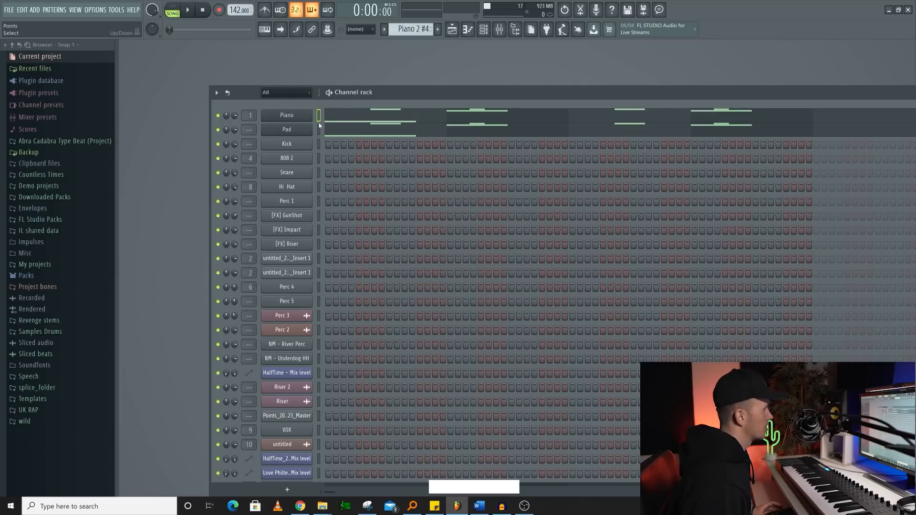
key(shift)
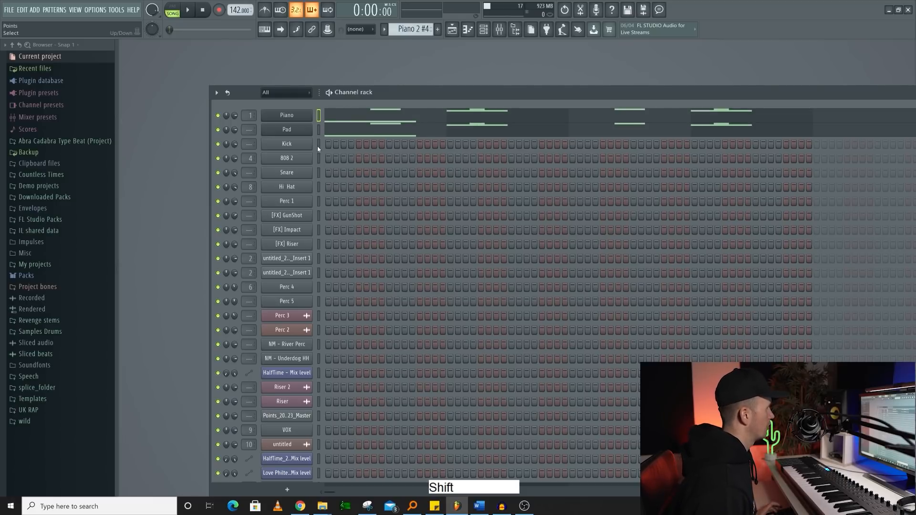
shift+click(319, 171)
click(320, 116)
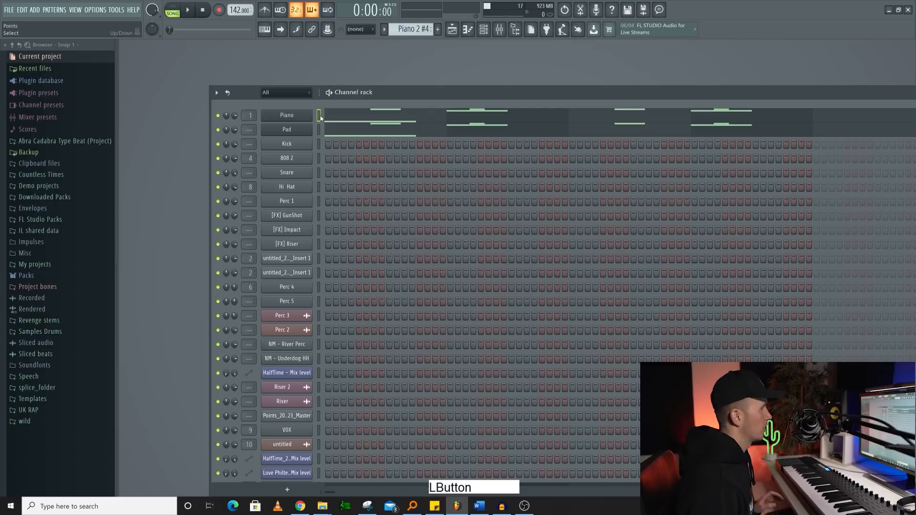
click(319, 116)
drag(320, 116, 319, 138)
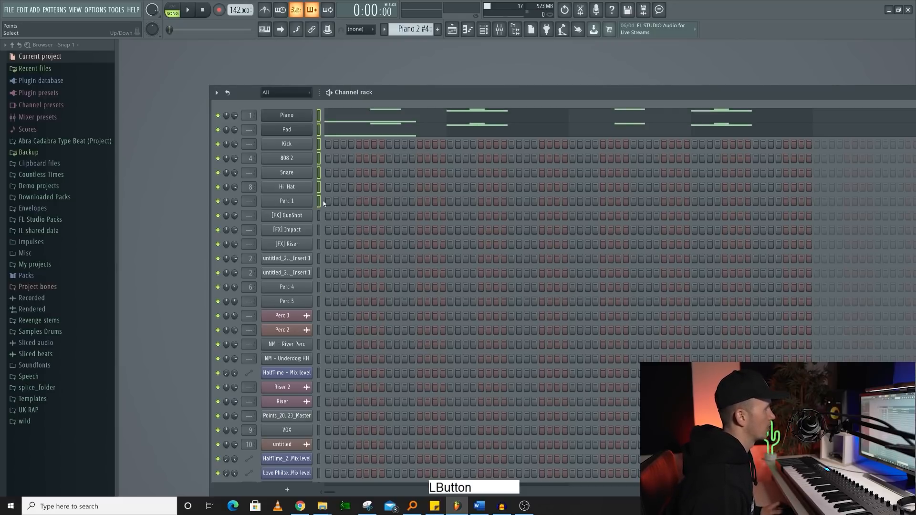
click(319, 172)
- Bring up the playlist and sort the channel rack's channels by track number
key(F5)
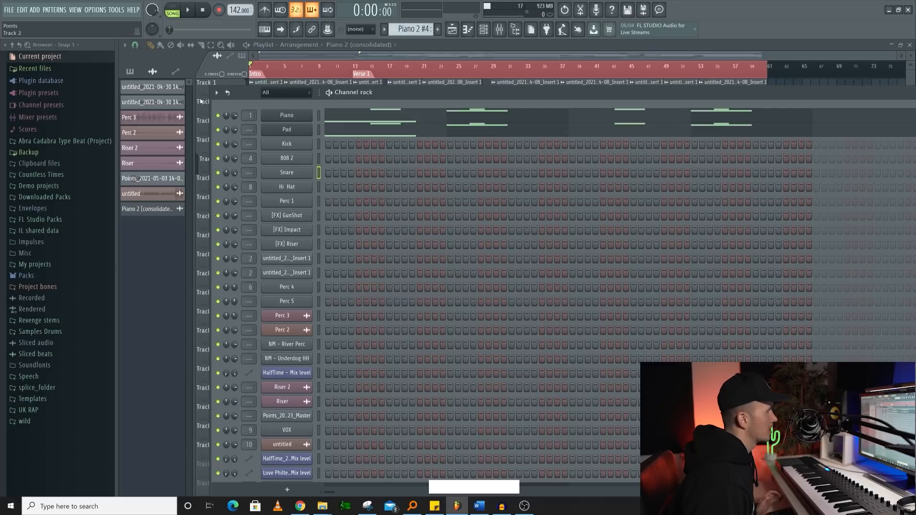
click(217, 93)
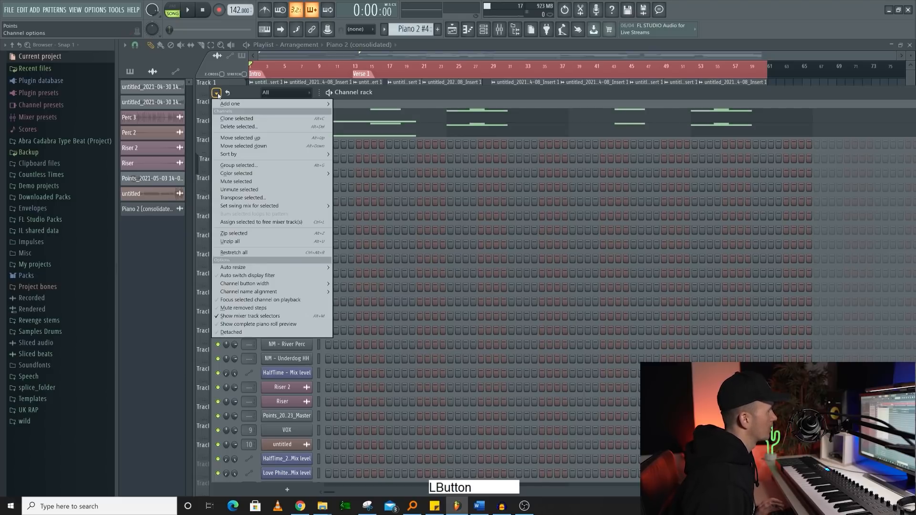
mouse_move(296, 154)
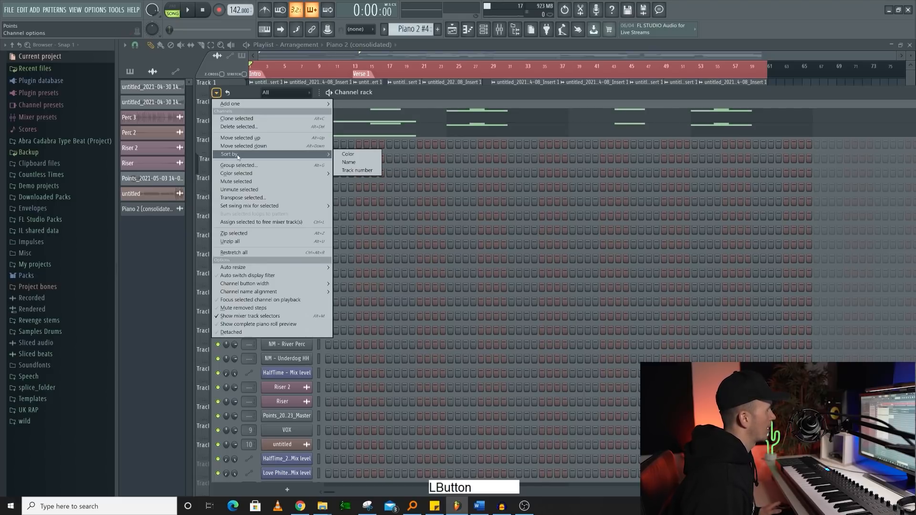
click(361, 171)
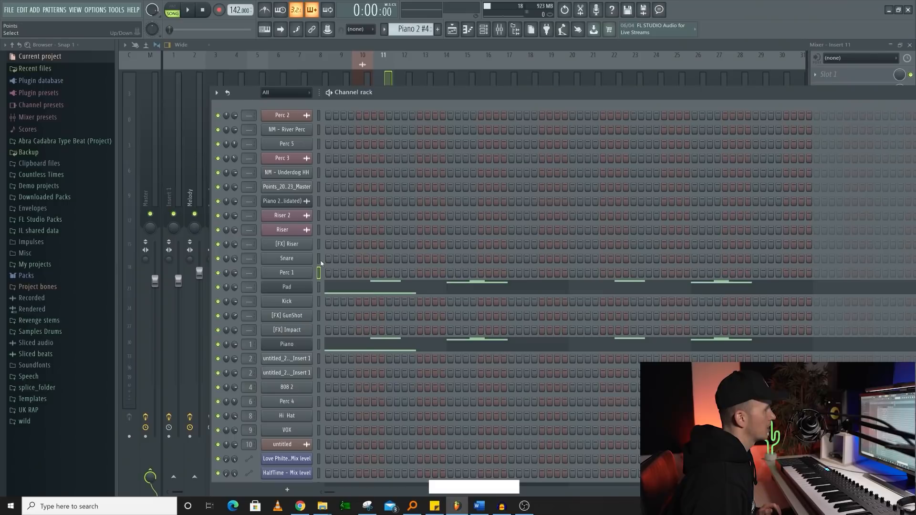
- Select the Snare channel and assign it to the empty mixer track Insert 11
click(320, 259)
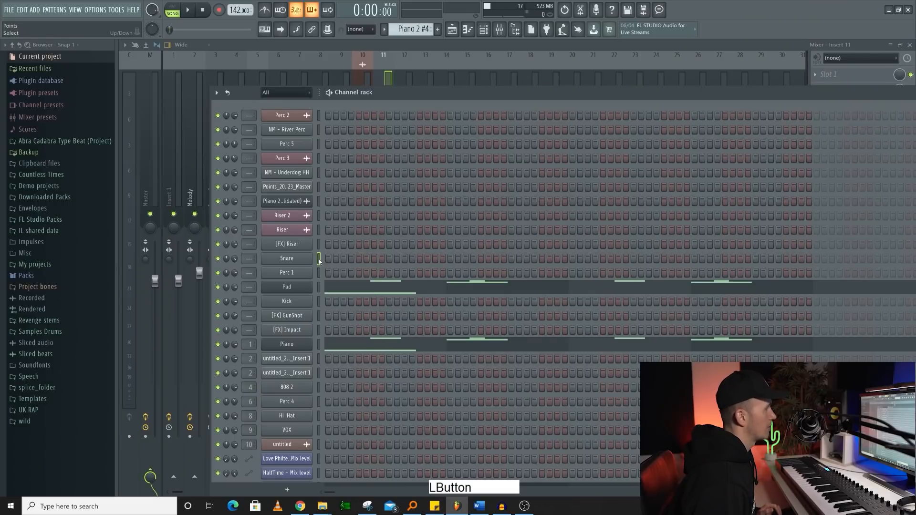
key(F9)
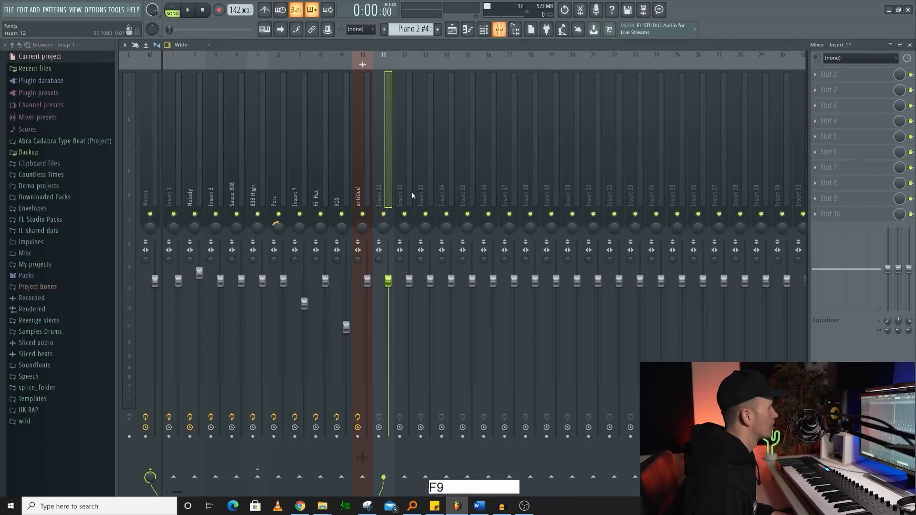
key(ctrl)
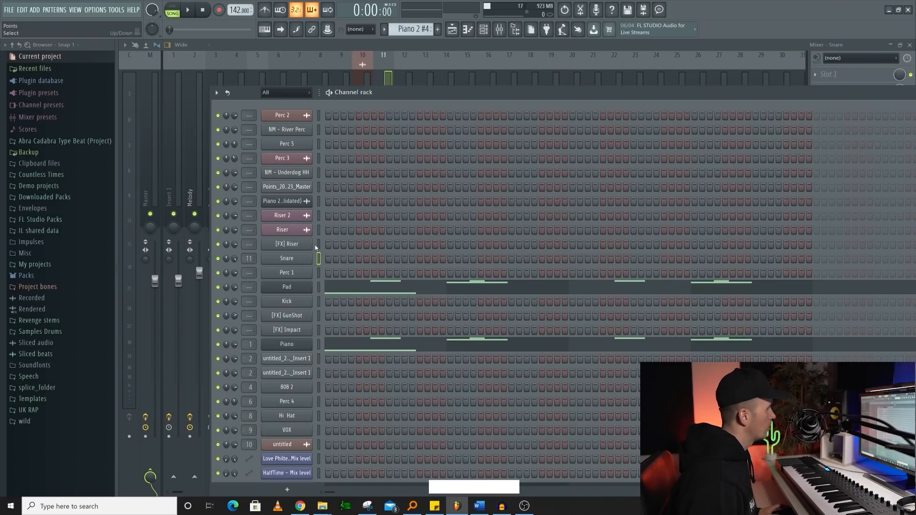
- Select the channels from [FX] Riser up to NM - River Perc and assign them to mixer tracks starting at Insert 12
drag(319, 245, 321, 128)
key(F9)
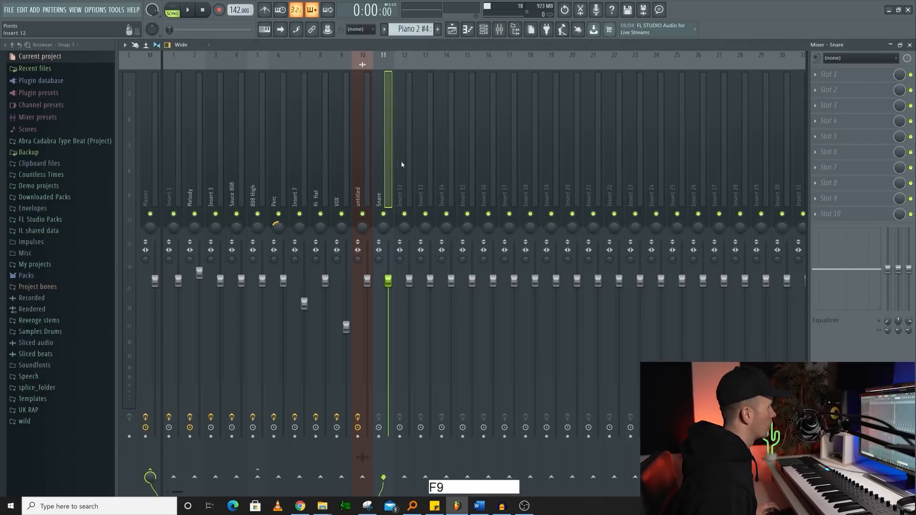
click(406, 163)
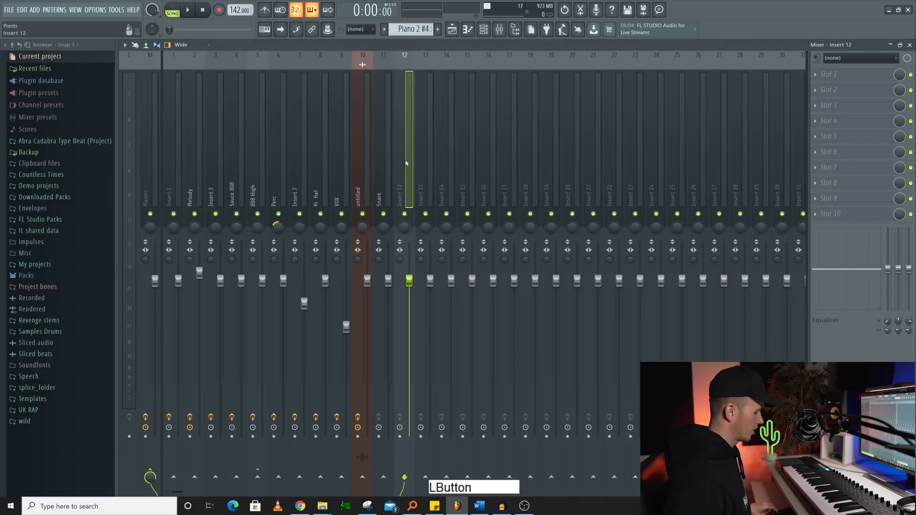
key(ctrl+shift+l)
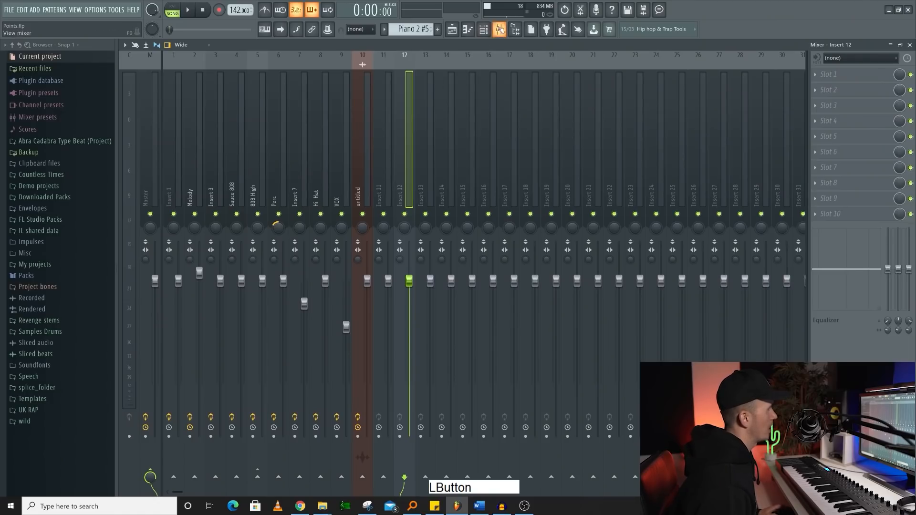
- In the channel rack, select the [FX] GunShot, [FX] Impact and [FX] Riser channels and color them with a dark pink to Orchid gradient
click(483, 30)
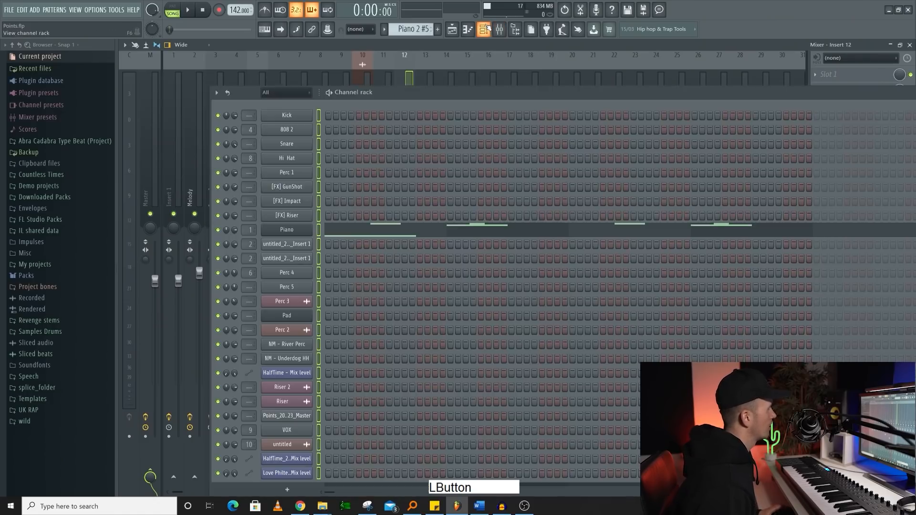
click(319, 188)
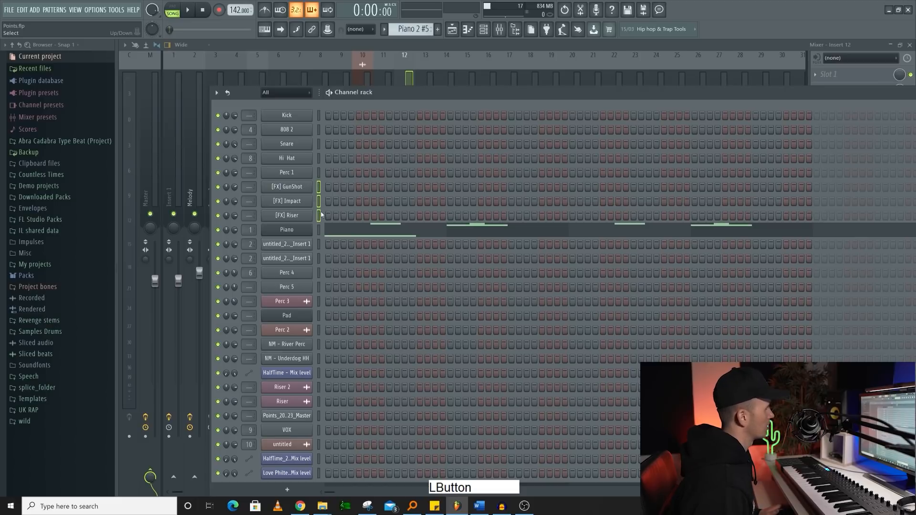
click(217, 93)
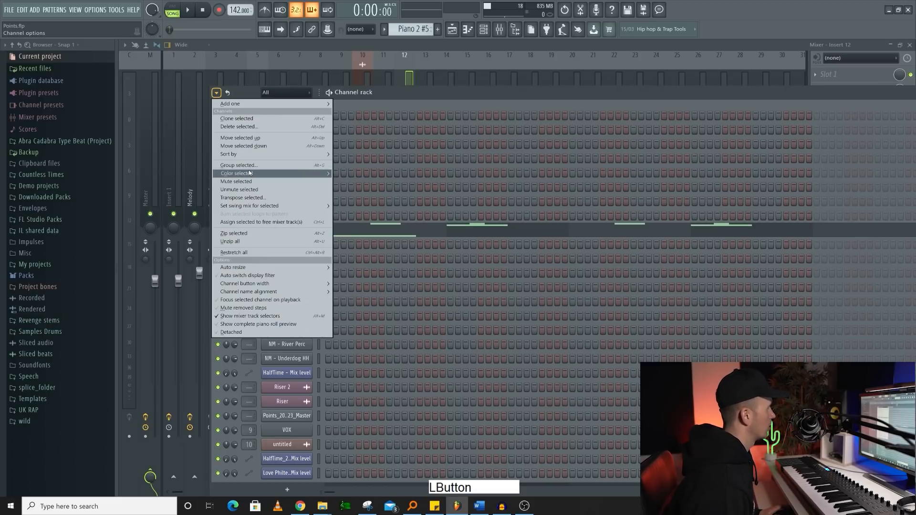
mouse_move(249, 174)
click(396, 178)
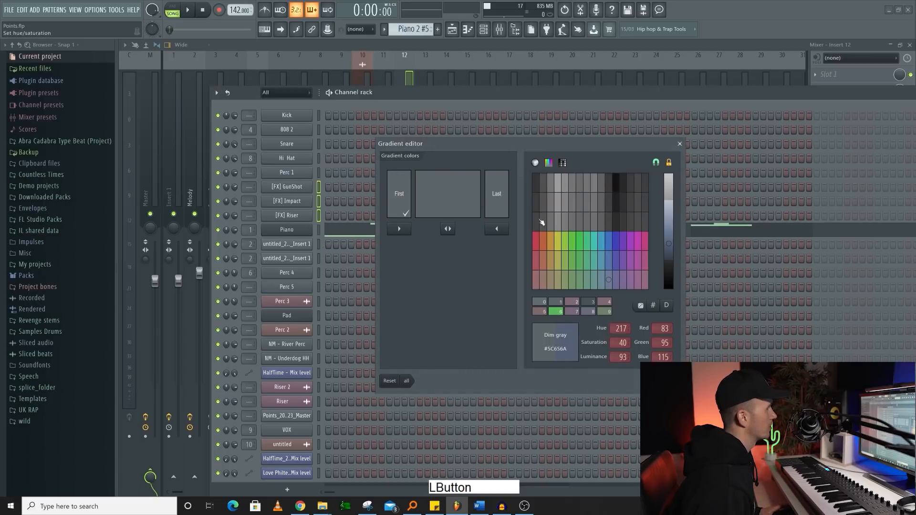
click(644, 241)
click(639, 241)
click(669, 226)
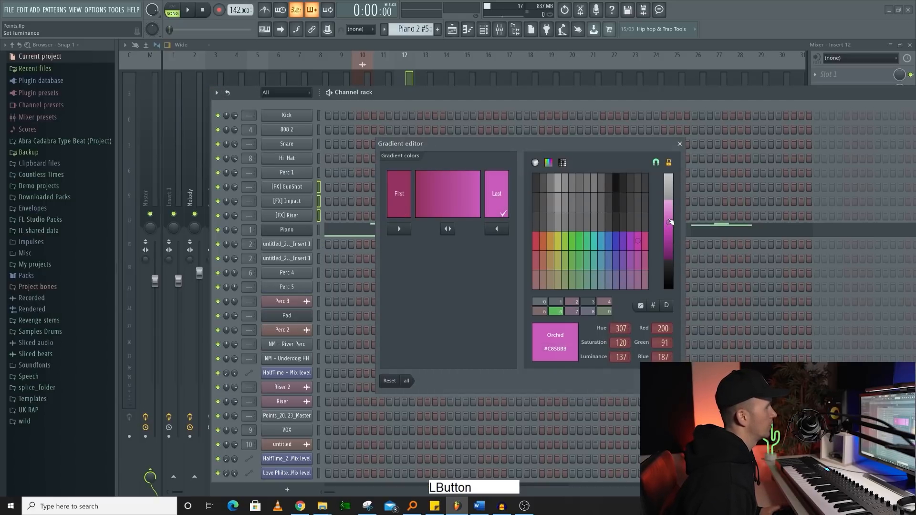
click(680, 144)
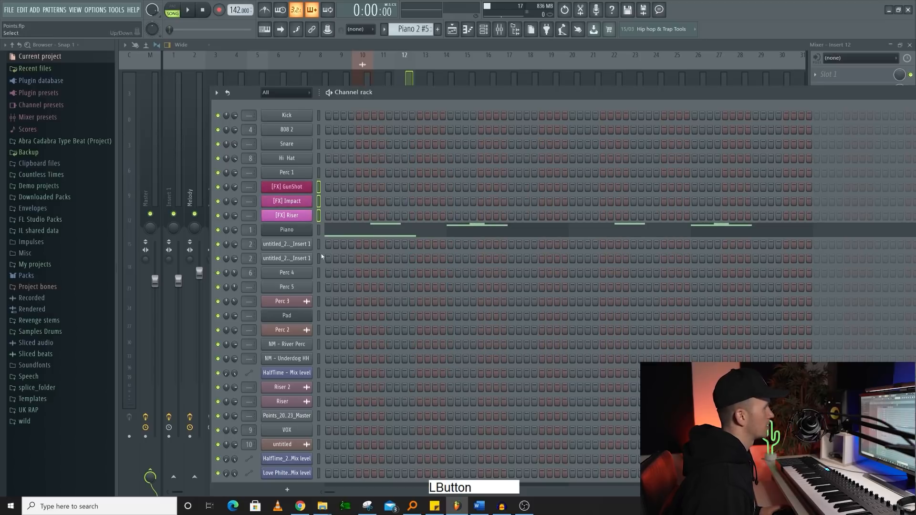
- Close the channel rack and assign the selected FX channels to mixer tracks starting at Insert 11
click(522, 53)
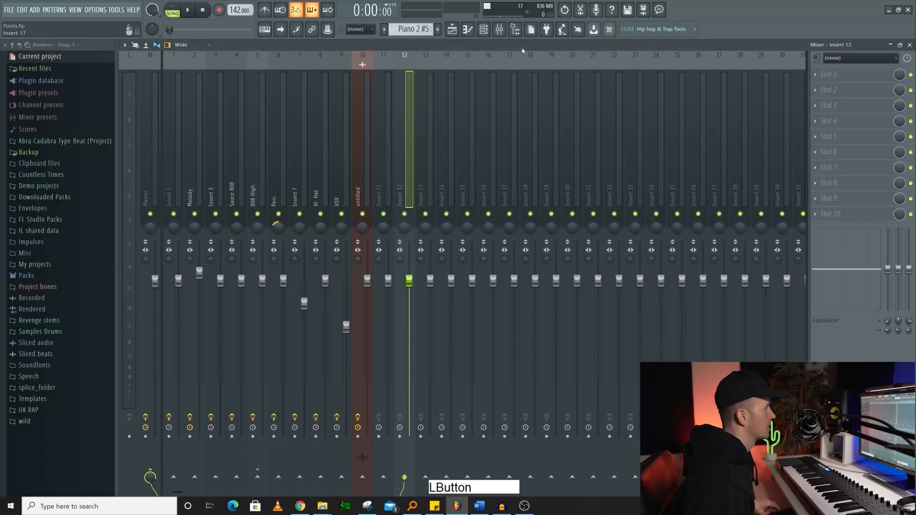
click(505, 180)
click(384, 171)
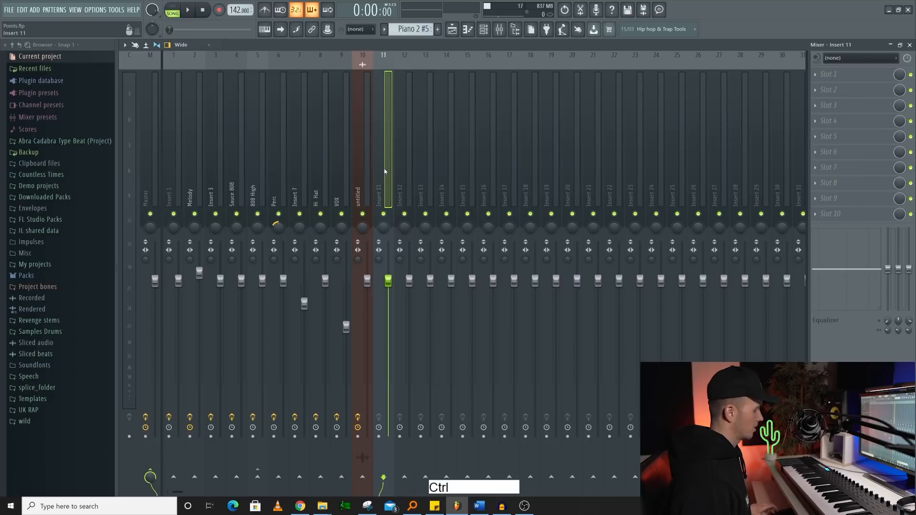
key(ctrl+shift+l)
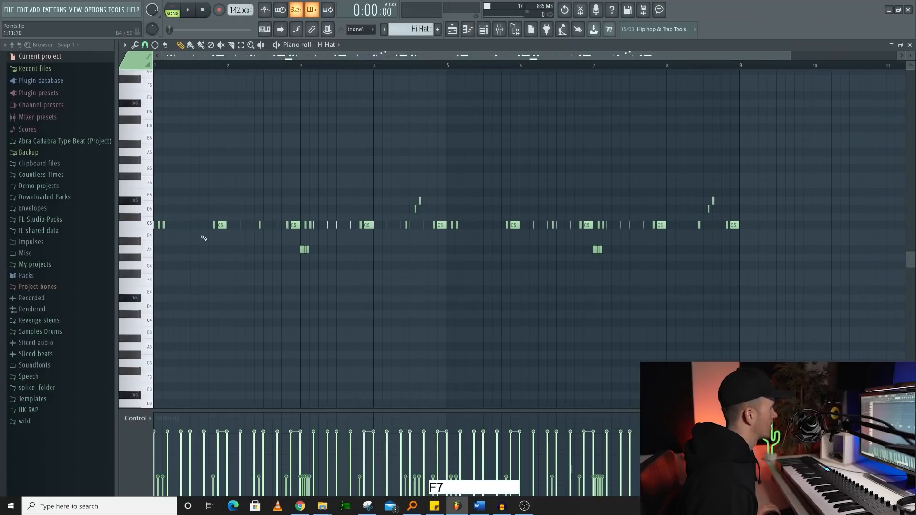
- Select all the Hi Hat notes in the piano roll
scroll(204, 241, down, 3)
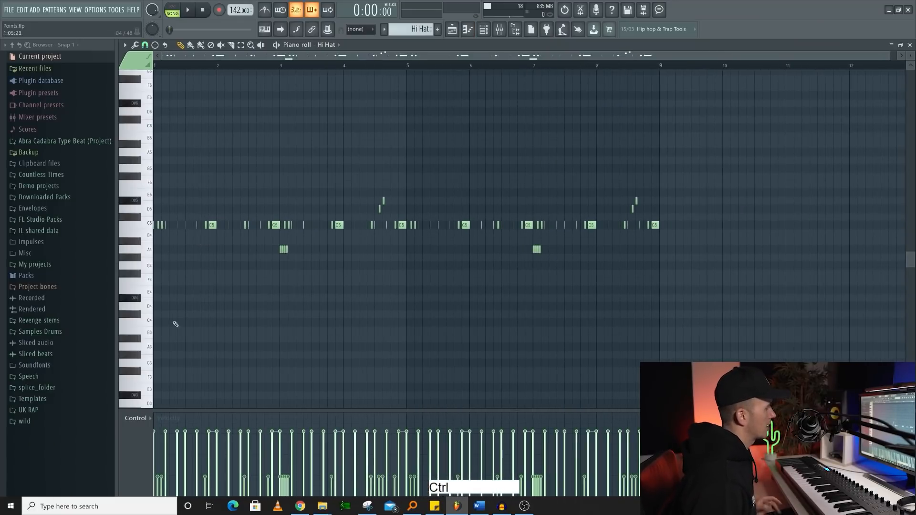
key(ctrl)
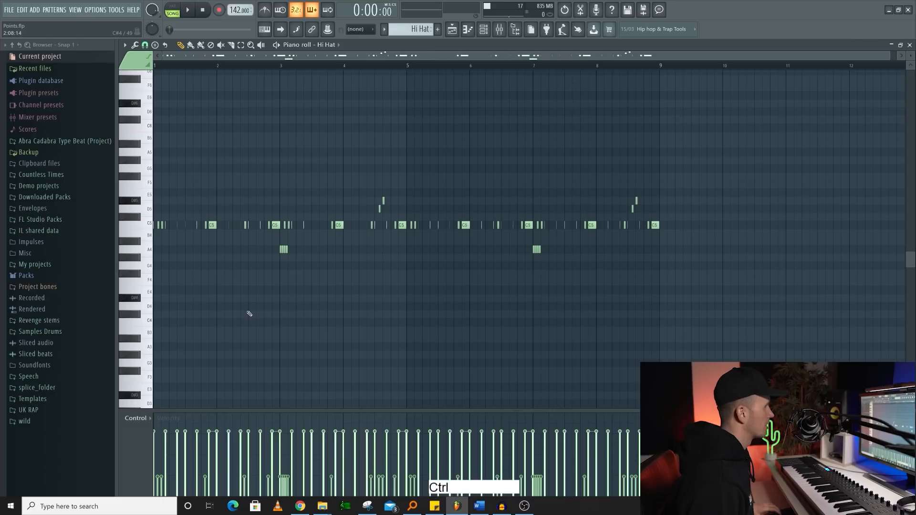
key(ctrl+a)
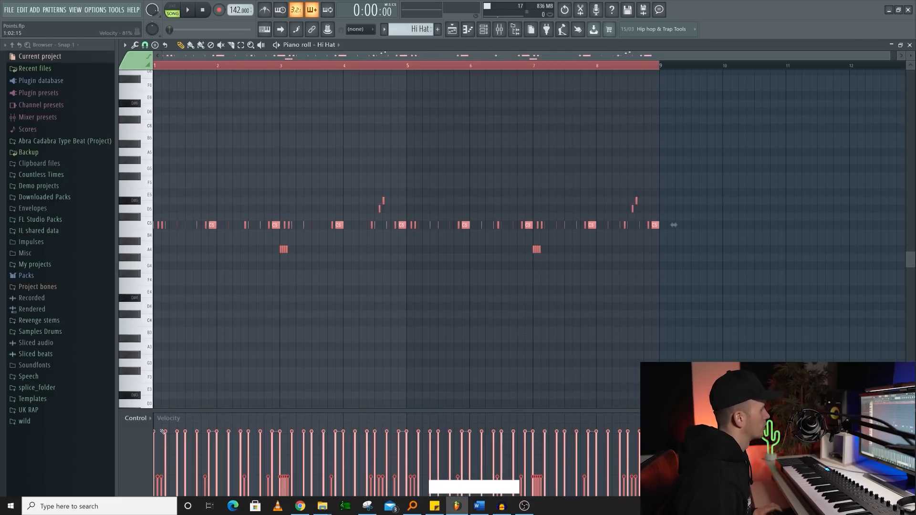
key(shift)
drag(163, 431, 656, 433)
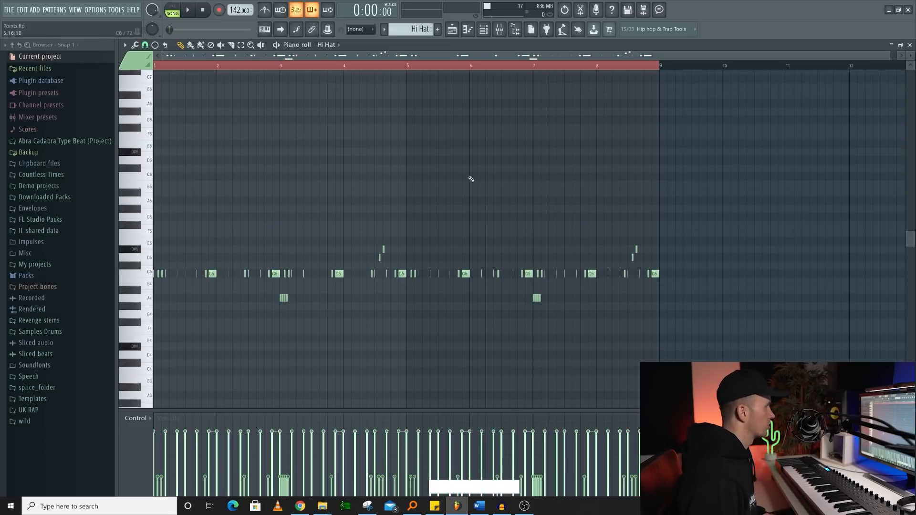
- Select and delete all Hi Hat notes from bar 5 onward, including the leftover note at the start of bar 5
key(ctrl)
drag(689, 181, 409, 334)
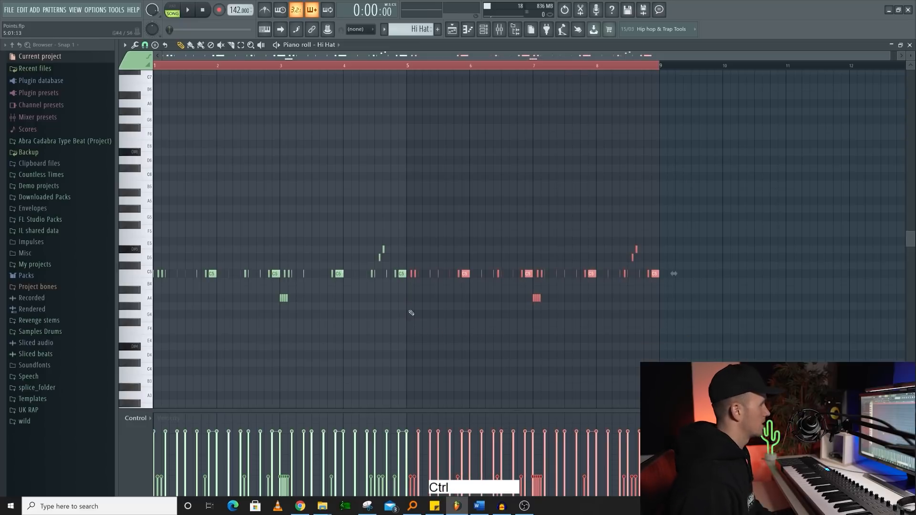
key(Delete)
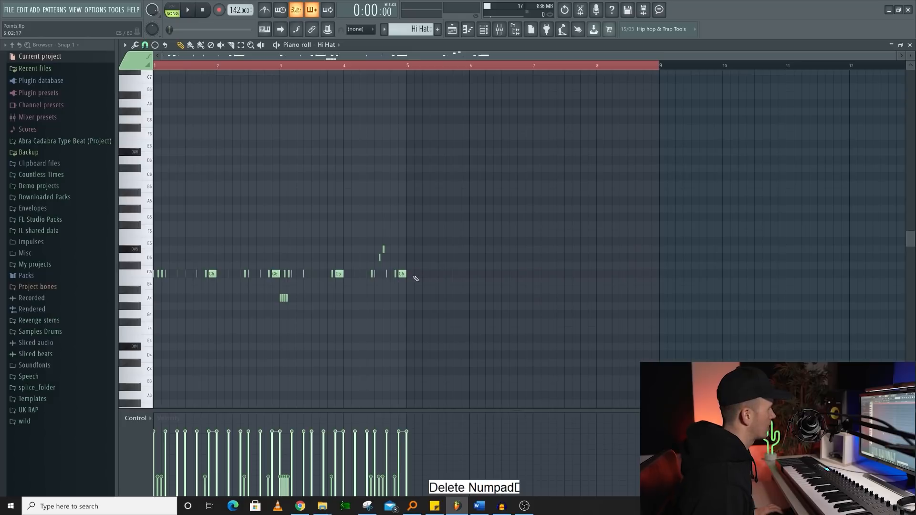
scroll(556, 276, up, 4)
right_click(559, 276)
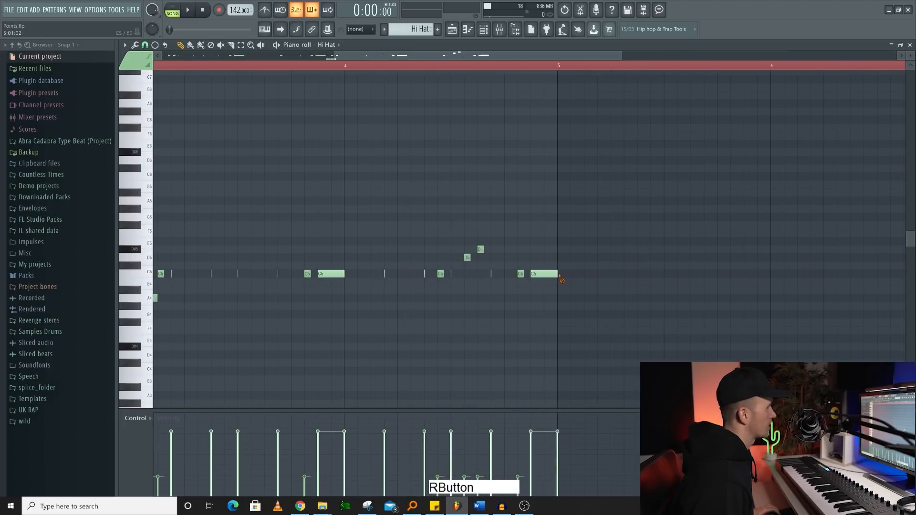
- Shorten the time selection to end at bar 5 and duplicate the first four bars of Hi Hat notes after it
scroll(563, 276, down, 4)
right_click(626, 67)
drag(626, 67, 530, 67)
key(ctrl)
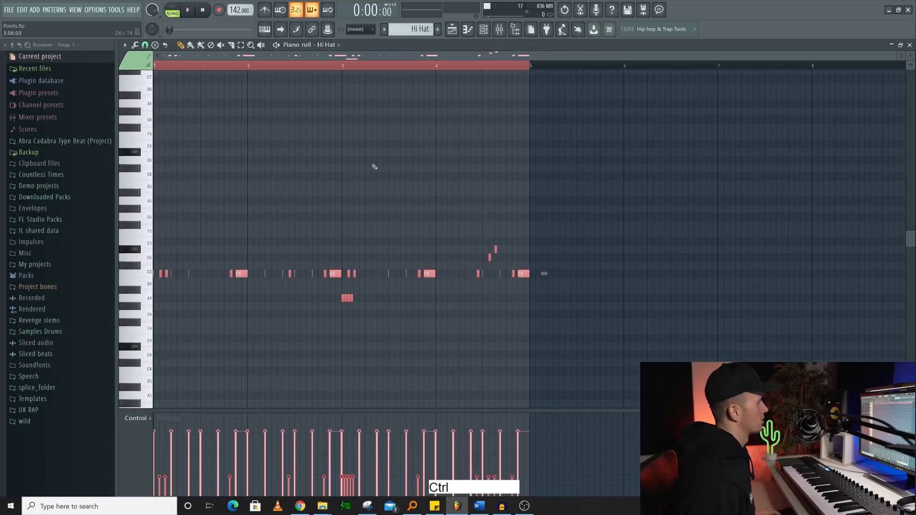
key(ctrl+b)
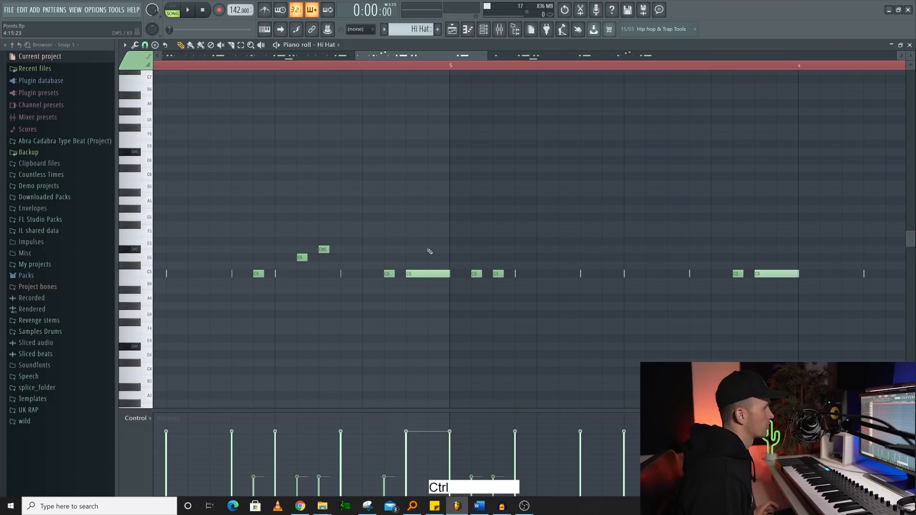
- Select the long C5 Hi Hat note ending at bar 5 and chop it into a roll of short notes
drag(426, 246, 415, 285)
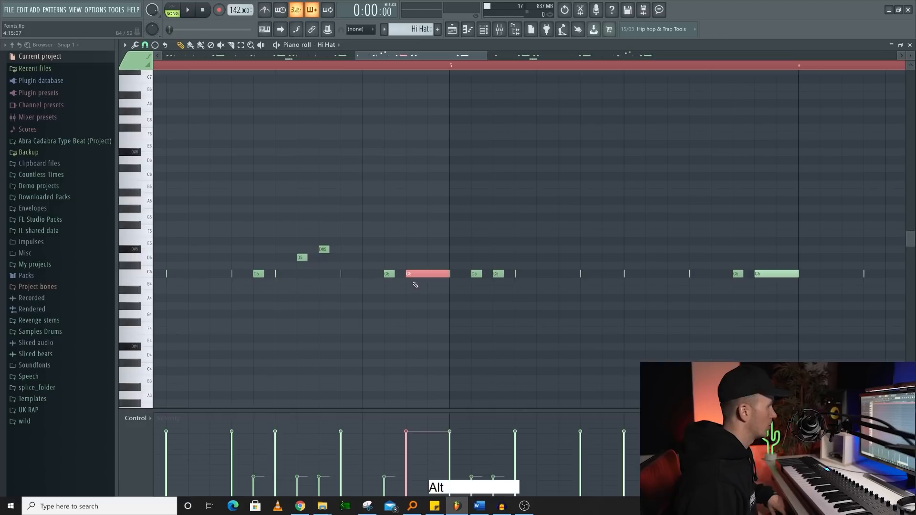
key(alt+u)
click(614, 321)
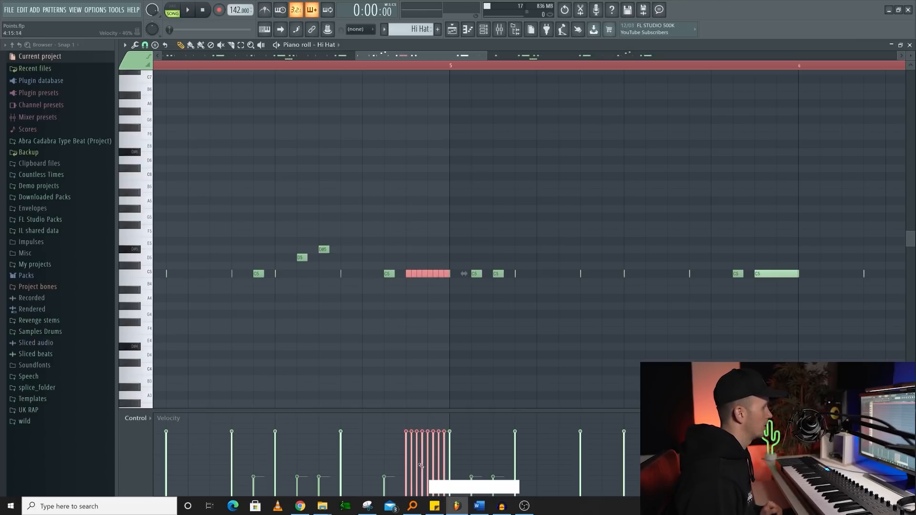
- Shape the chopped hi-hat roll's velocities into a rising straight ramp and play the roll back
drag(407, 483, 433, 448)
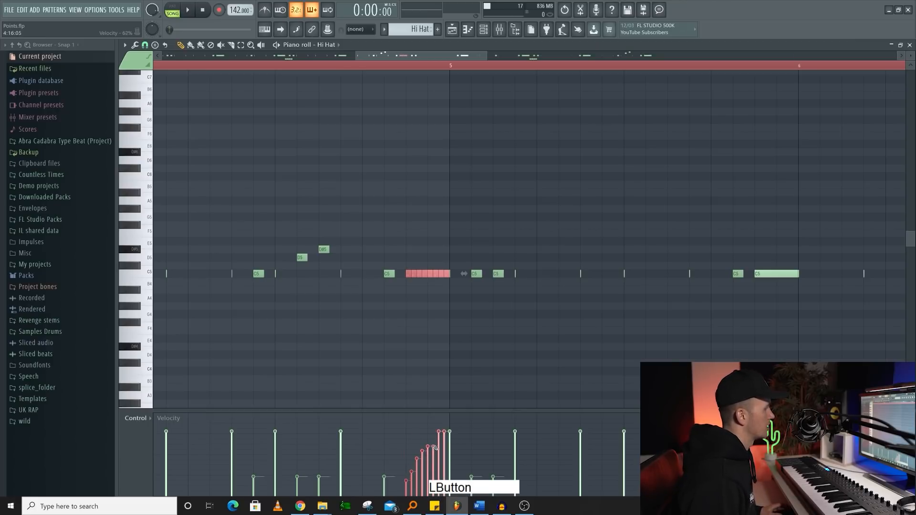
right_click(408, 486)
drag(420, 473, 447, 439)
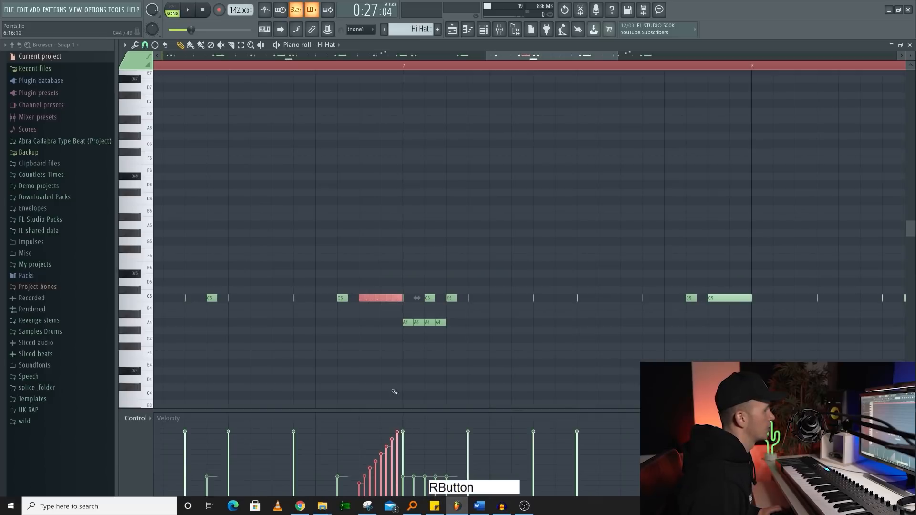
key(space)
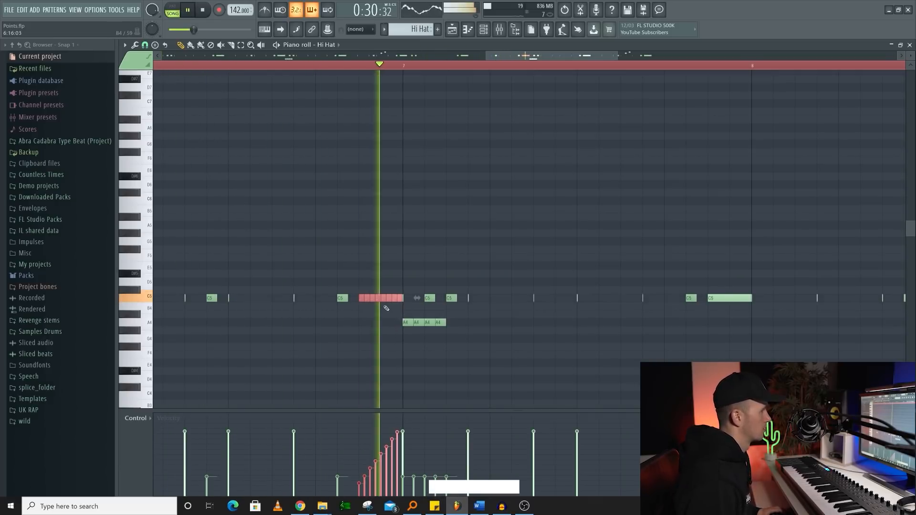
key(space)
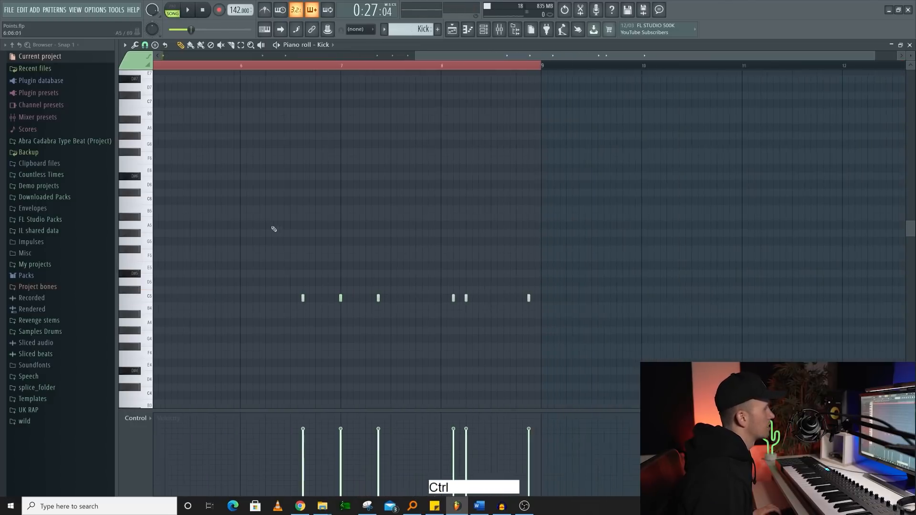
- In the Kick piano roll, nudge the note at bar 5 slightly late off the grid, and adjust the C5 note within bar 6
scroll(227, 272, down, 3)
scroll(405, 285, up, 5)
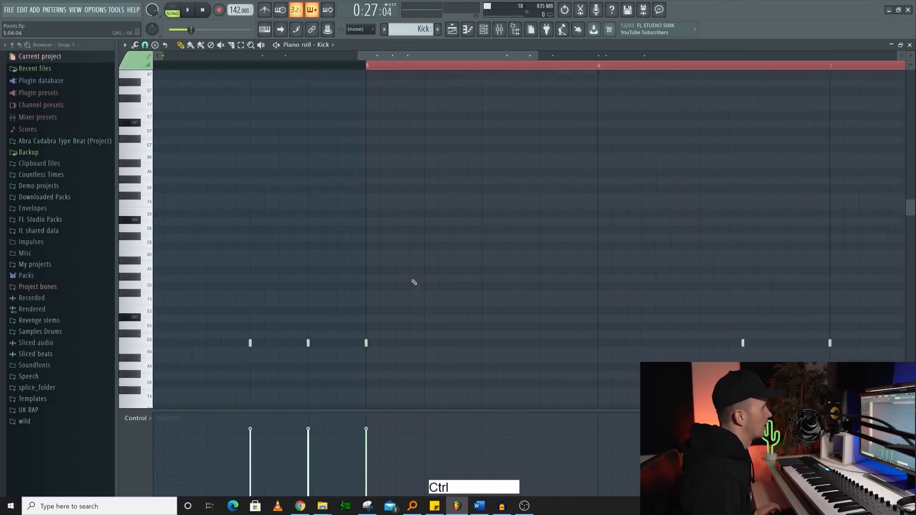
scroll(406, 300, down, 3)
right_click(403, 292)
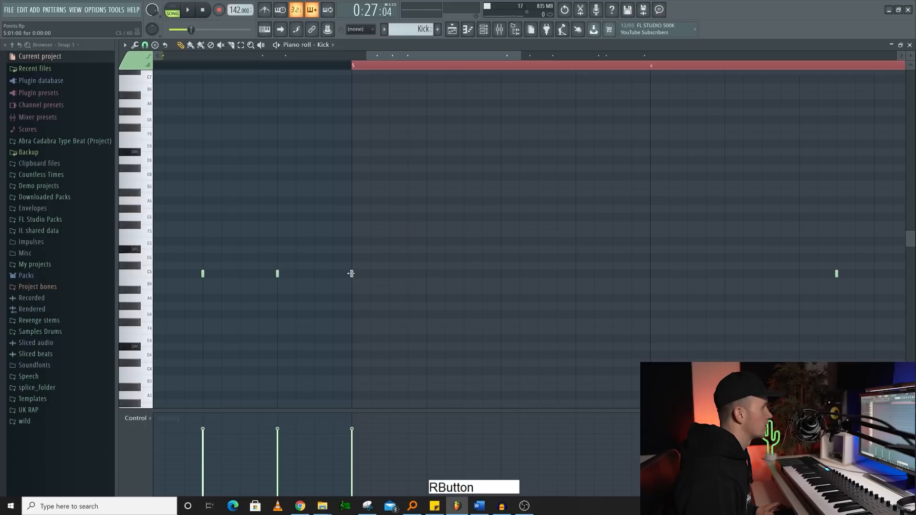
alt+click(352, 274)
scroll(845, 281, up, 1)
scroll(840, 280, up, 1)
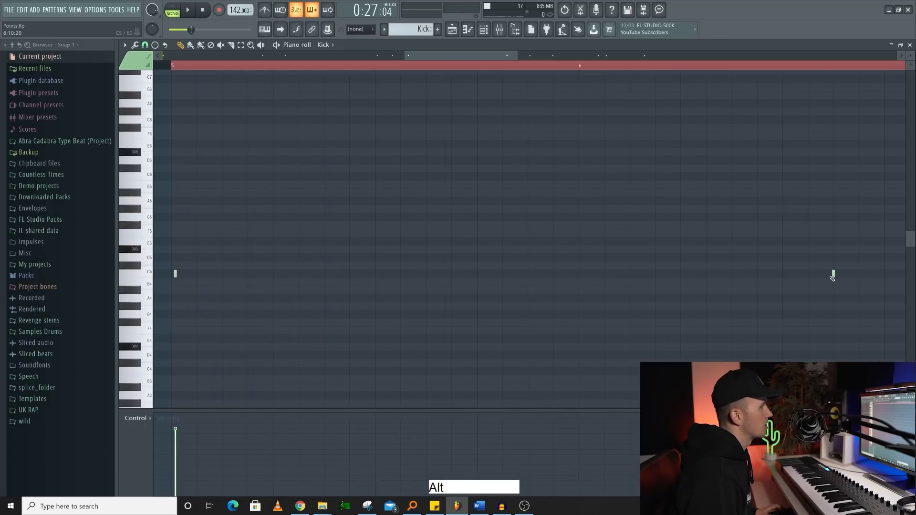
alt+click(833, 275)
- Select all the Kick notes in the piano roll and copy them
scroll(752, 273, down, 3)
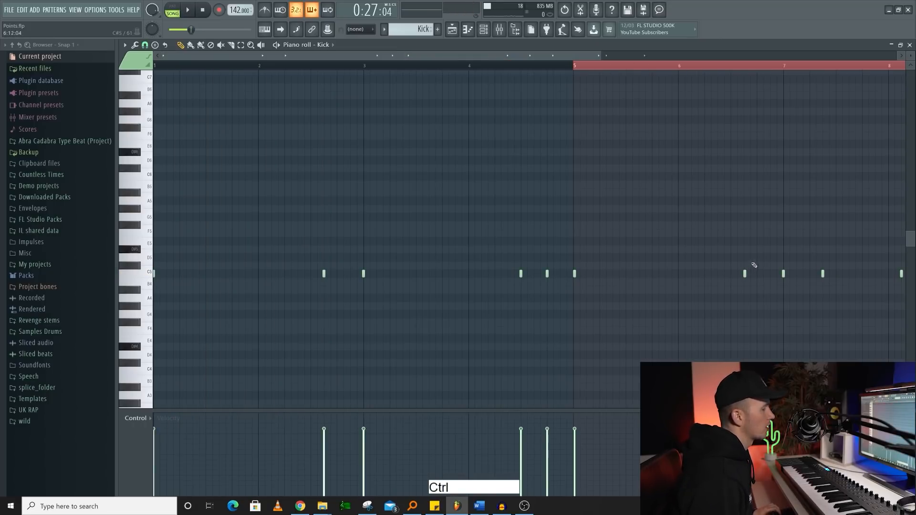
scroll(754, 266, up, 2)
key(ctrl+a)
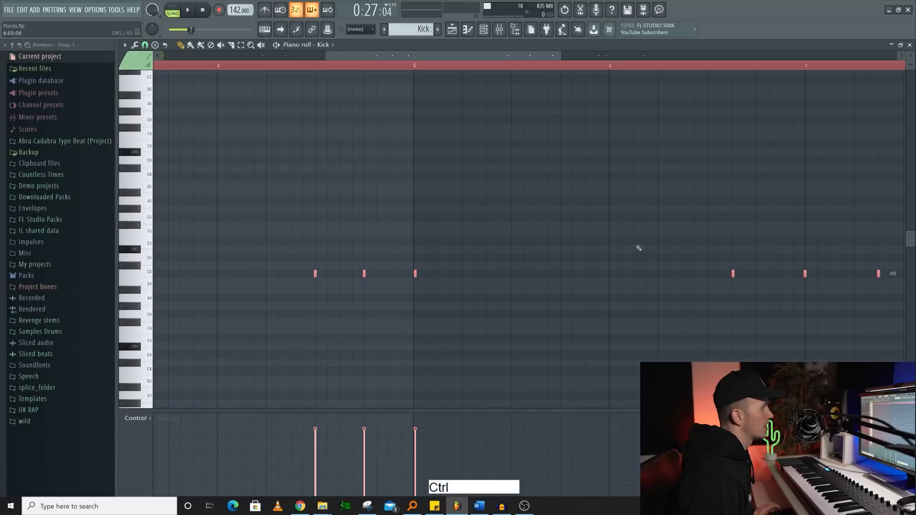
key(ctrl+c)
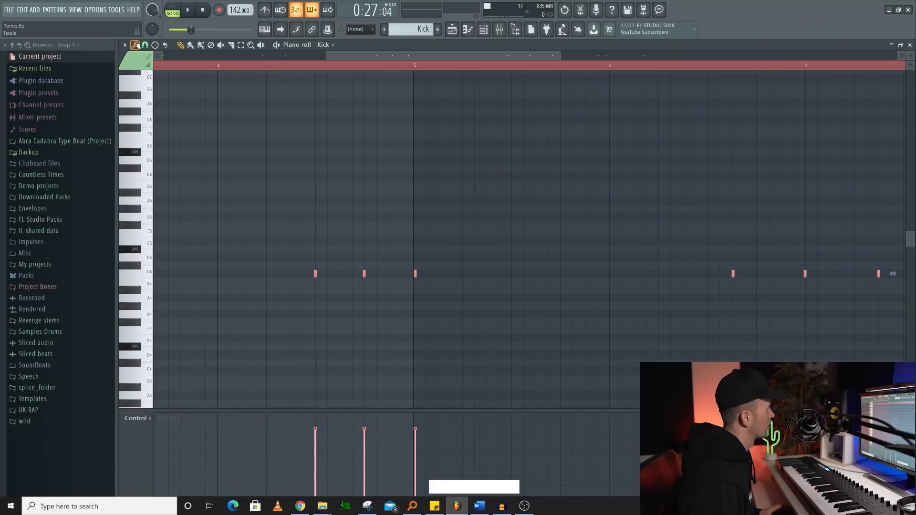
- Set the piano roll snap to 1/6 step and move the bar 5 kick note one snap unit earlier toward the bar line
click(136, 45)
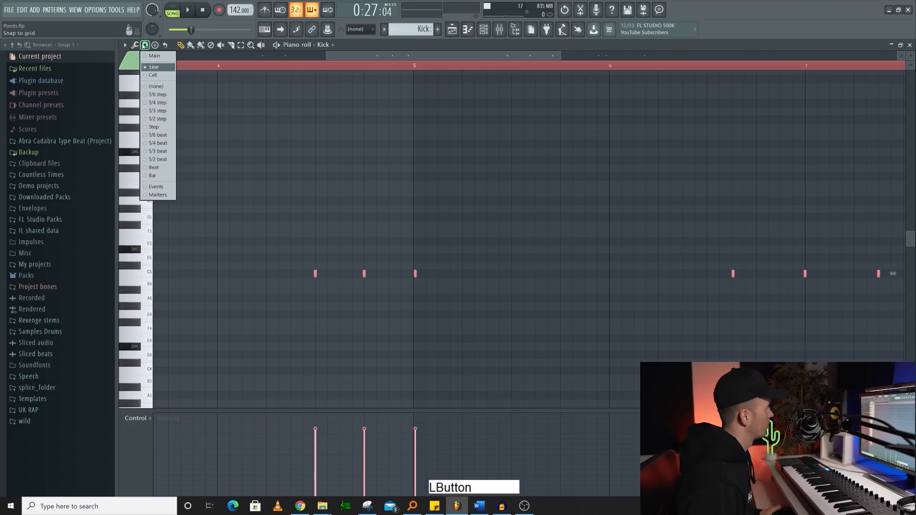
click(543, 130)
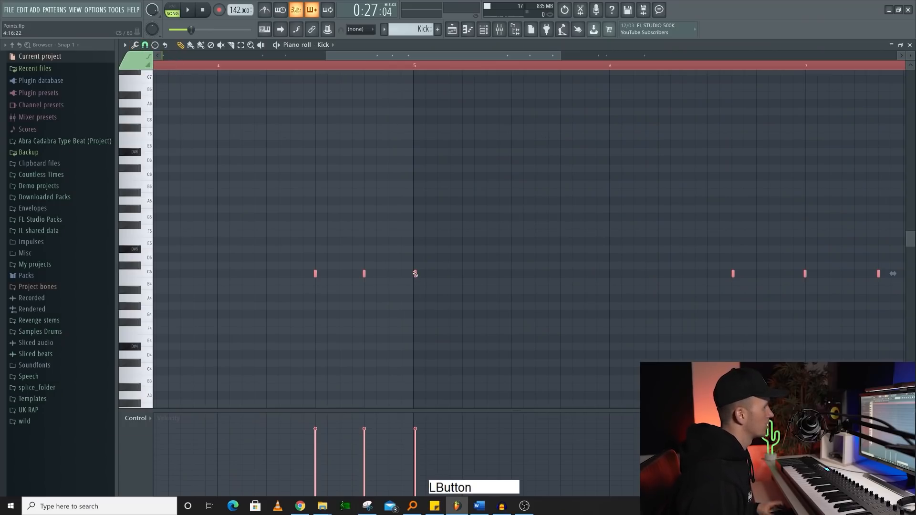
click(145, 45)
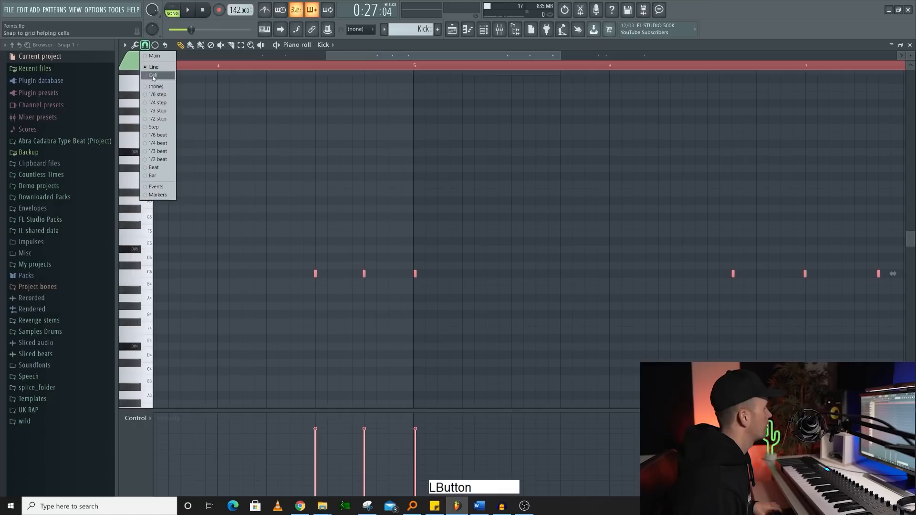
click(166, 94)
scroll(450, 288, up, 3)
alt+click(333, 275)
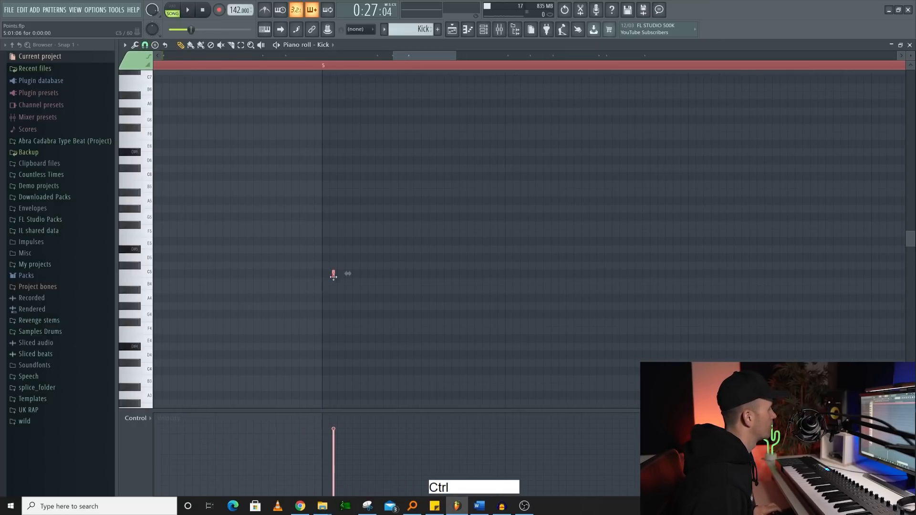
drag(337, 273, 329, 273)
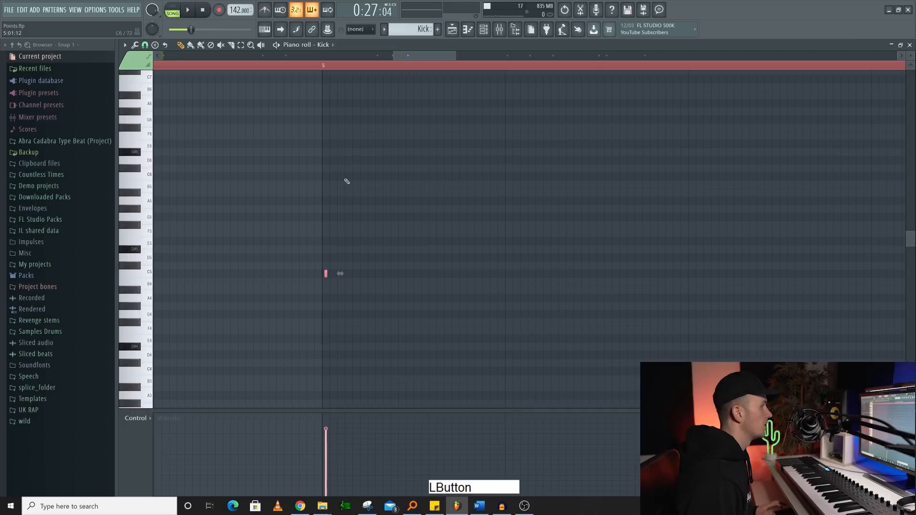
- Try quantizing the off-grid Kick note at bar 5 to the grid
key(alt+q)
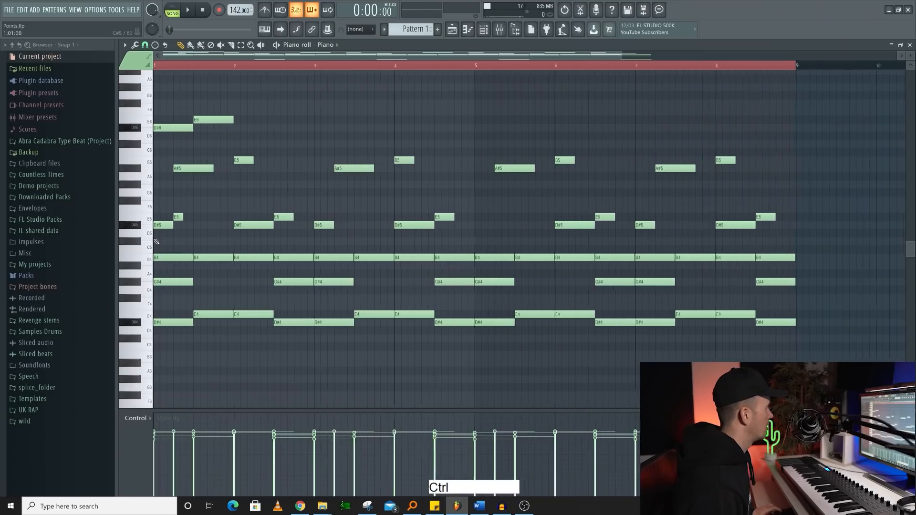
key(ctrl+z)
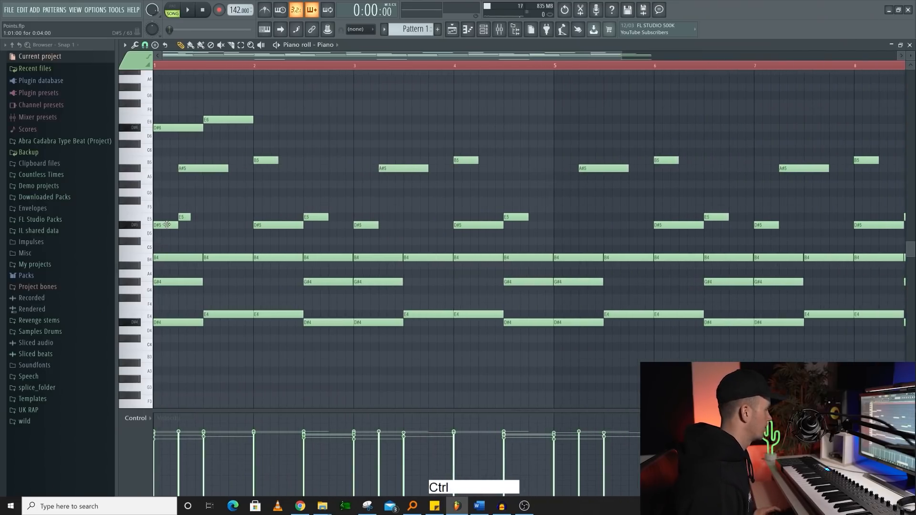
- Transpose all the Piano notes up one octave and back down one octave
key(ctrl+a)
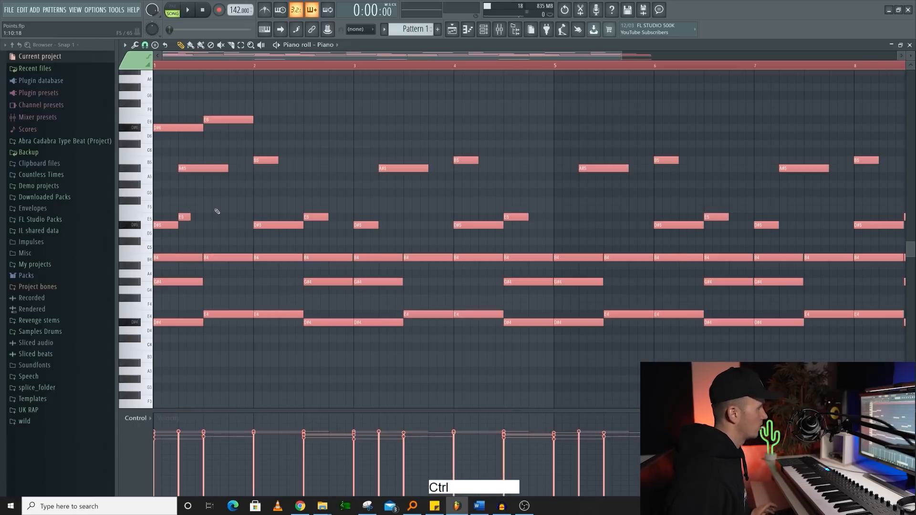
key(ctrl+Up)
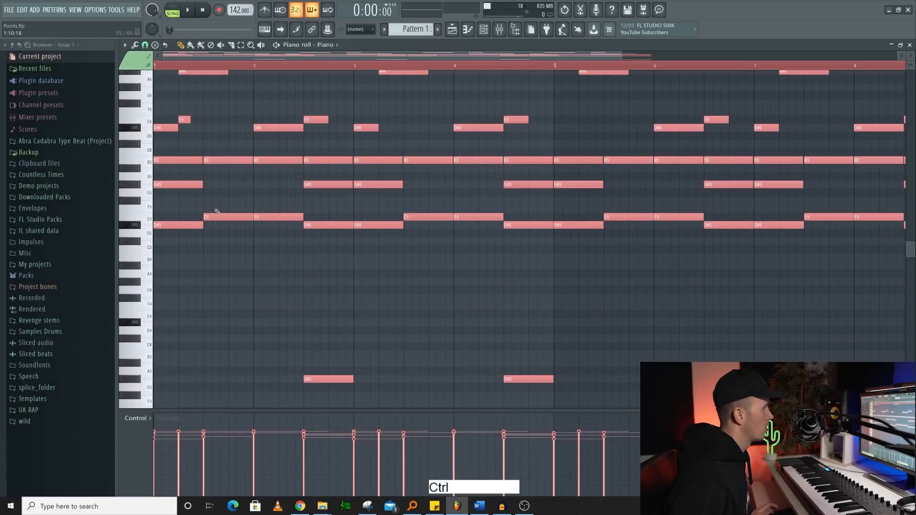
key(ctrl+Down)
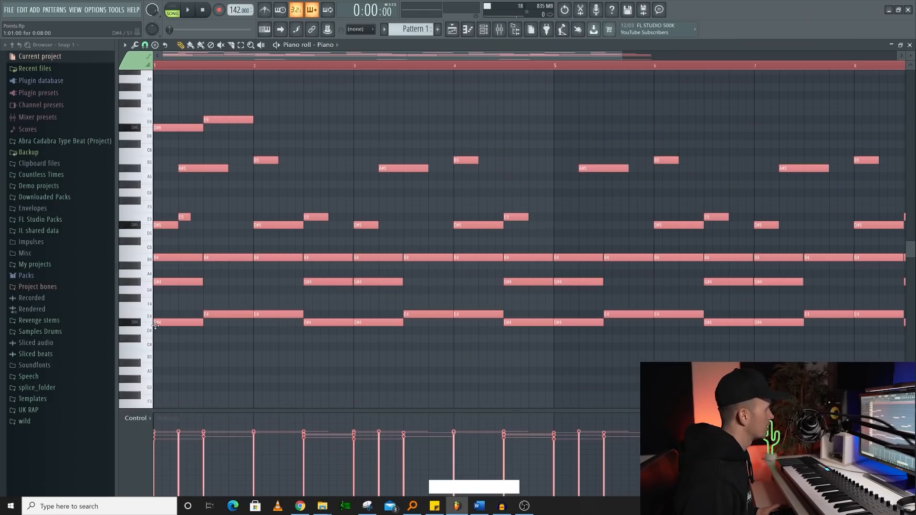
key(ctrl)
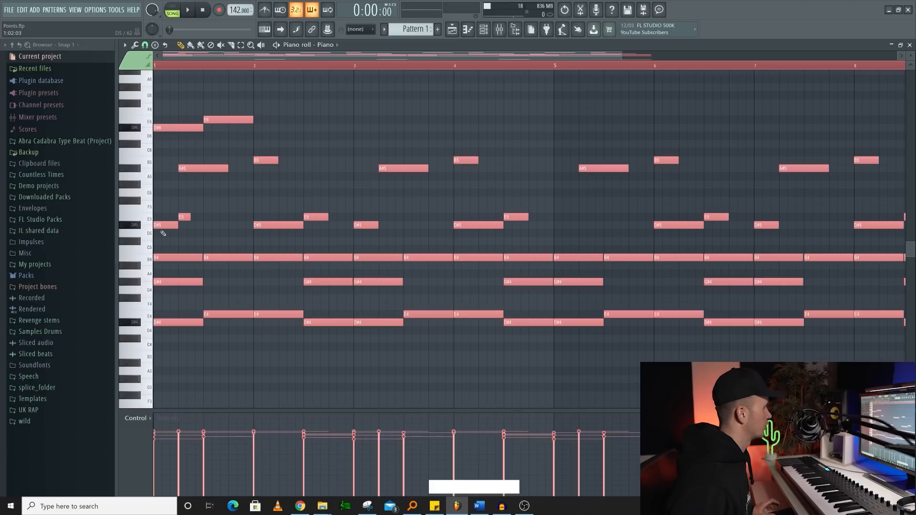
- Transpose all the Piano notes up one semitone and back down, and clear the selection
key(shift+Up)
key(shift+Down)
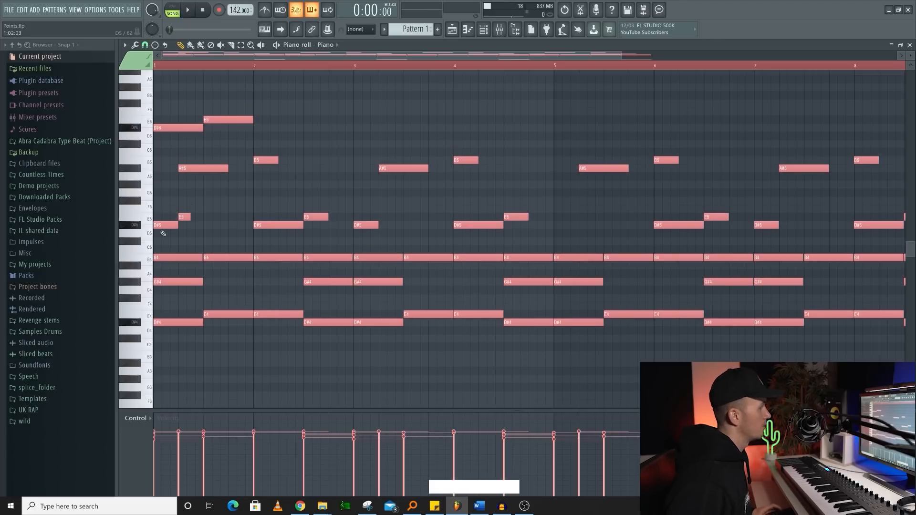
key(shift)
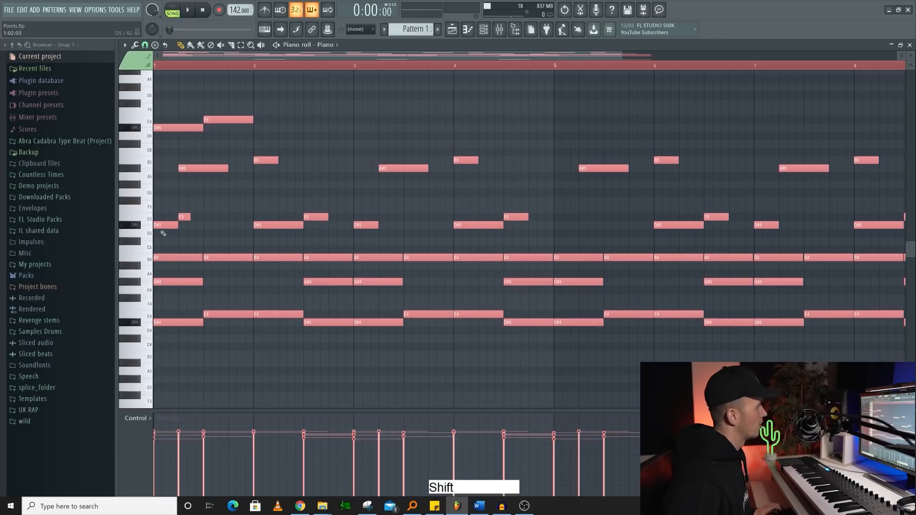
key(shift+Up)
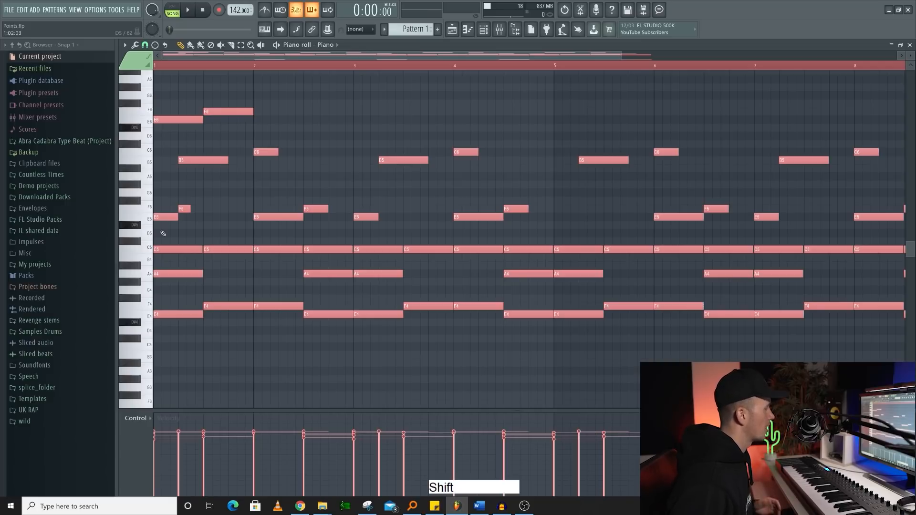
key(shift+Down)
right_click(384, 244)
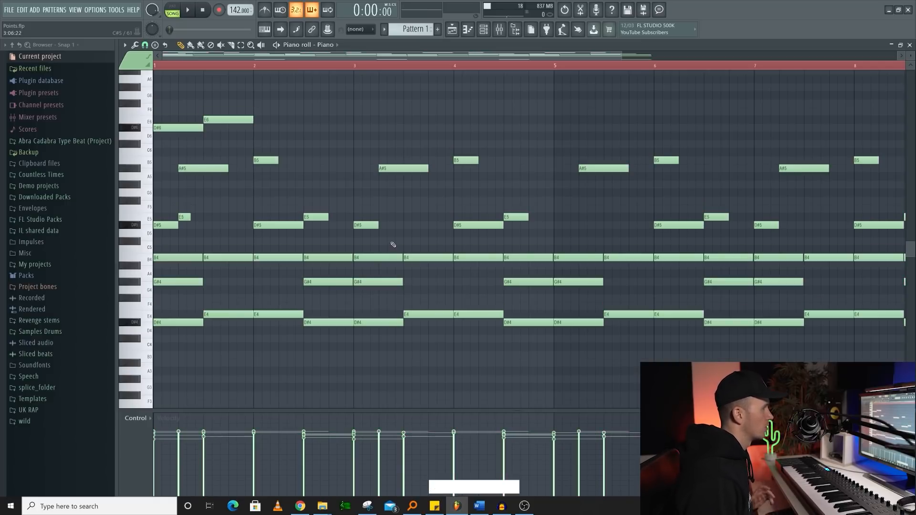
- Select the two B4 notes in bar 3 together with the D#5 note at bar 4 and transpose them up in semitones
drag(387, 237, 382, 271)
drag(420, 244, 418, 265)
drag(479, 210, 483, 234)
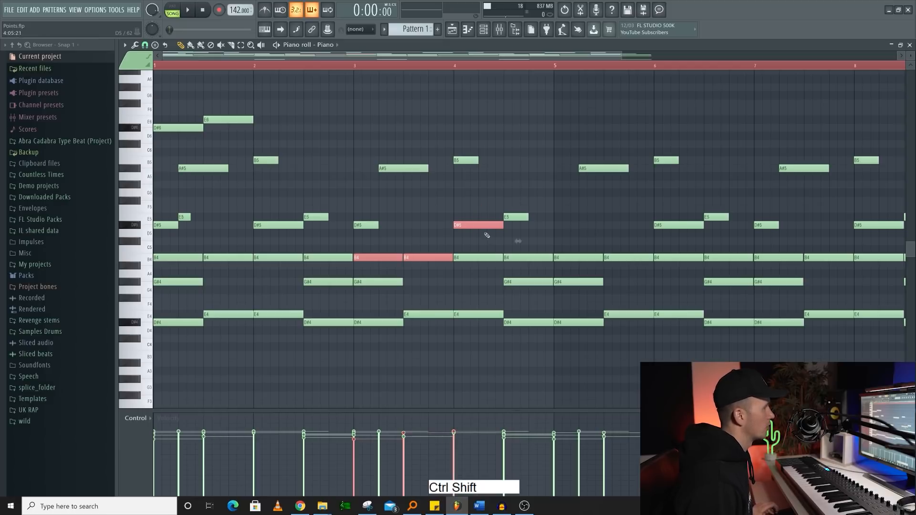
key(shift+Up)
key(shift+Up)
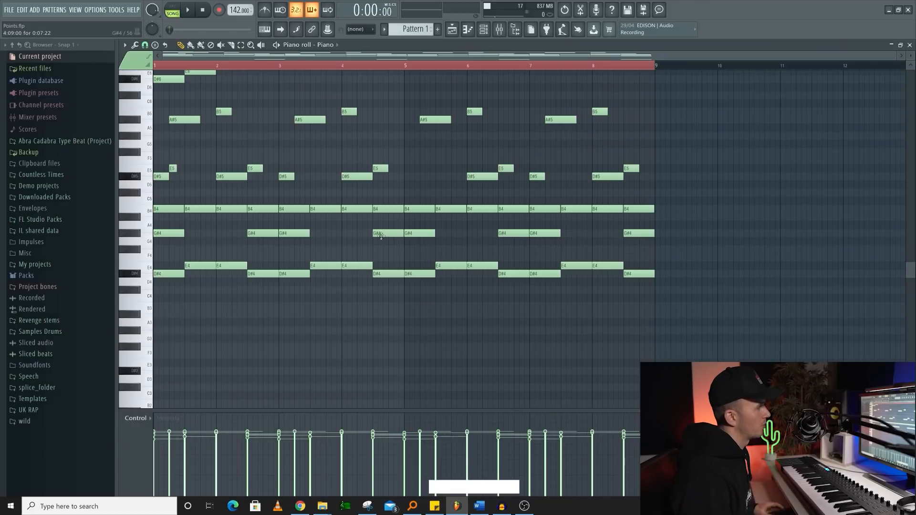
- Select all the B4 Piano notes across bars 1 to 8 and discard their lengths to the 1/6 step snap
drag(173, 197, 667, 222)
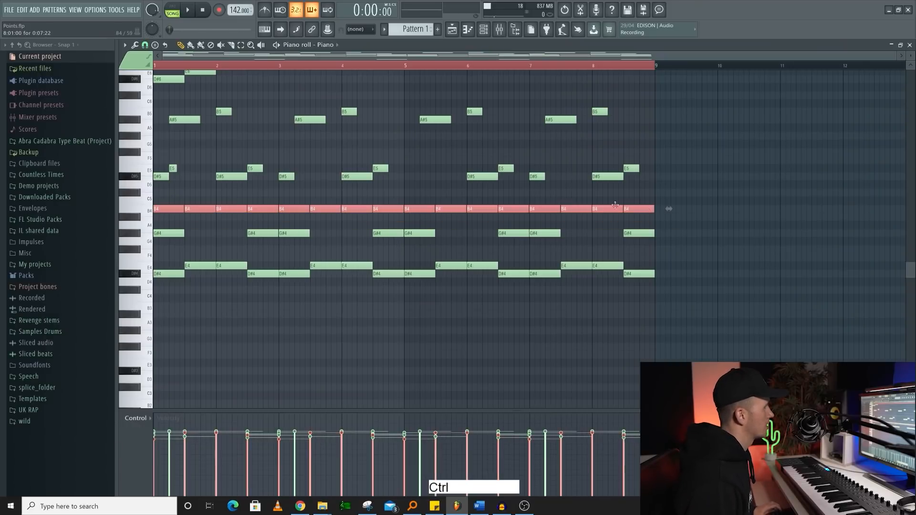
scroll(608, 208, up, 3)
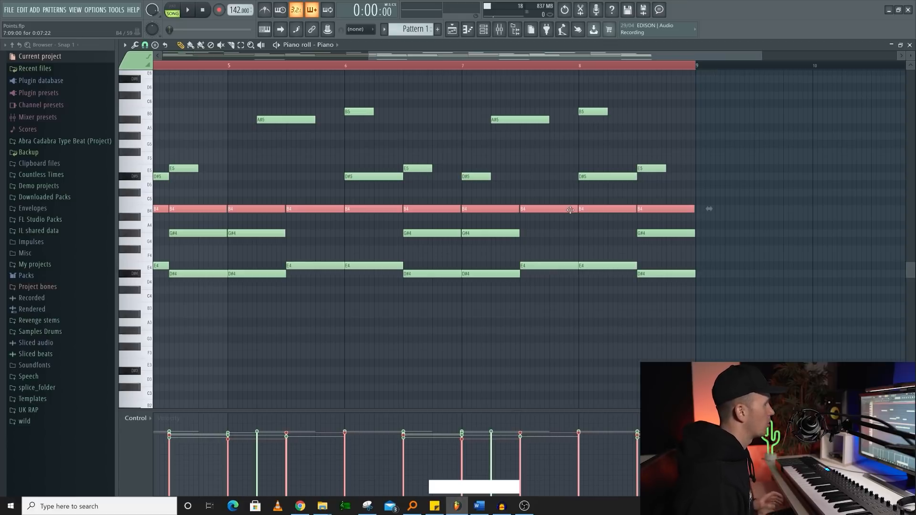
scroll(645, 204, up, 3)
key(shift+d)
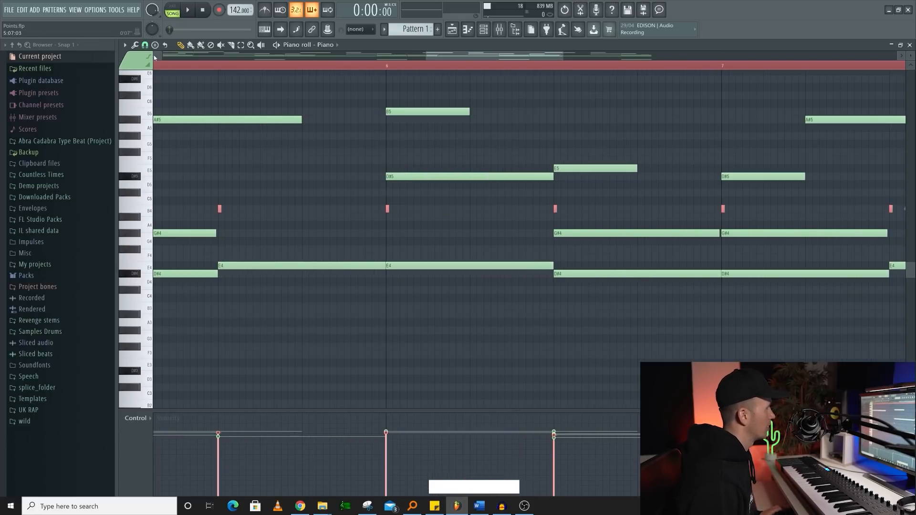
- Set the piano roll snap to Line and reapply legato and the discard-lengths shortening to the B4 notes
click(144, 46)
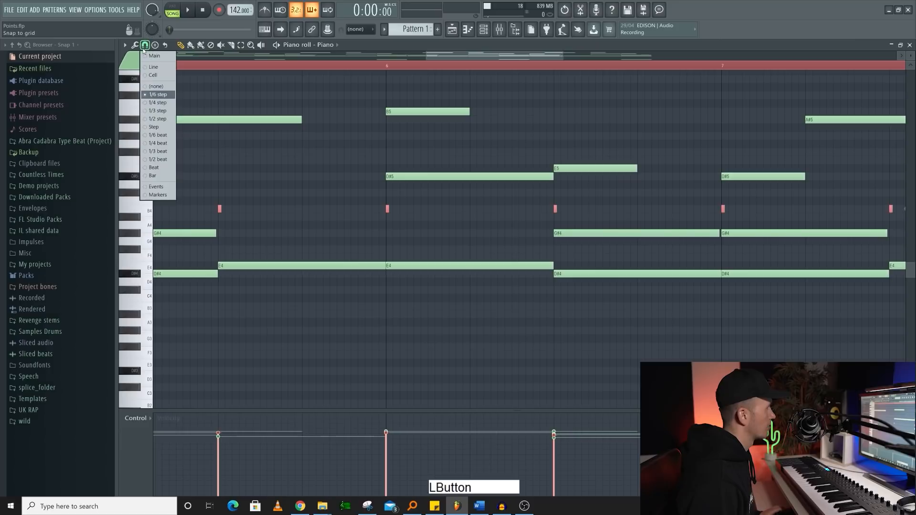
click(156, 70)
key(ctrl+l)
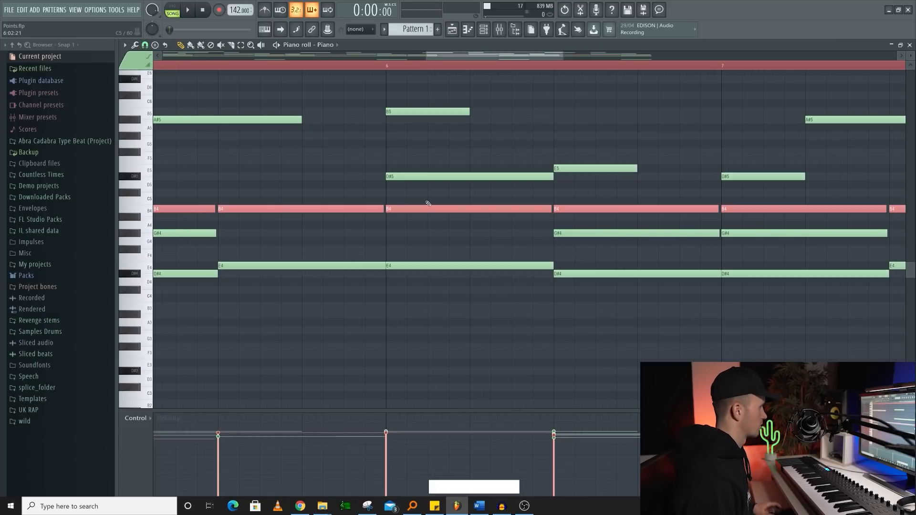
key(shift+d)
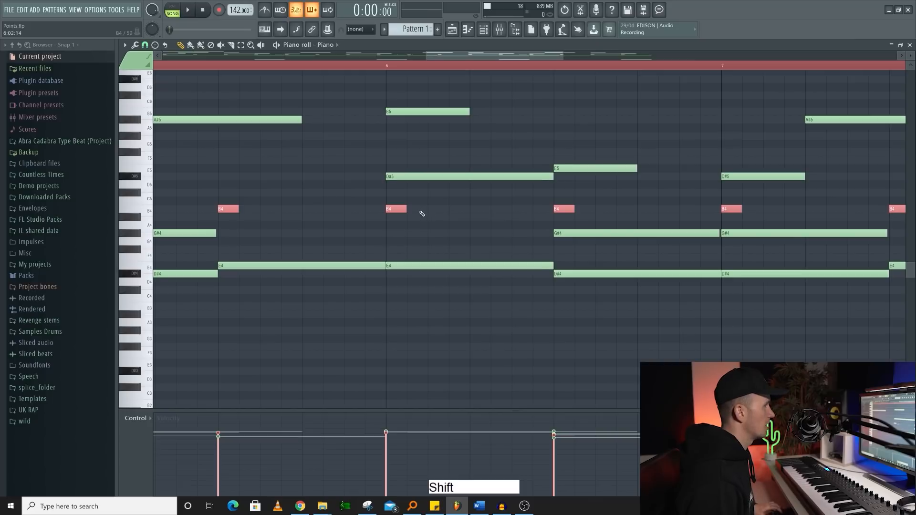
scroll(415, 210, down, 3)
scroll(409, 207, down, 2)
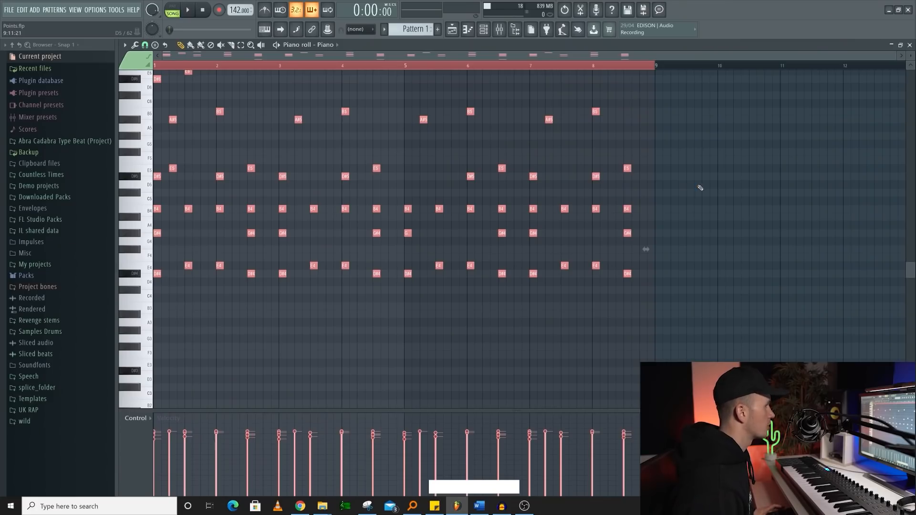
- Apply quick legato to all the shortened Piano notes, using a temporary B4 note placed at the start of bar 9
click(698, 177)
scroll(675, 179, up, 2)
click(647, 208)
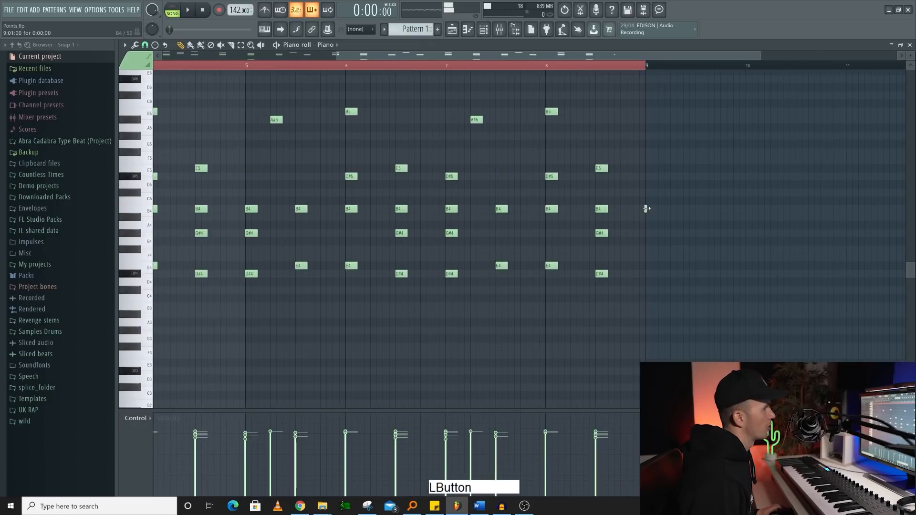
scroll(548, 198, down, 2)
key(ctrl+a)
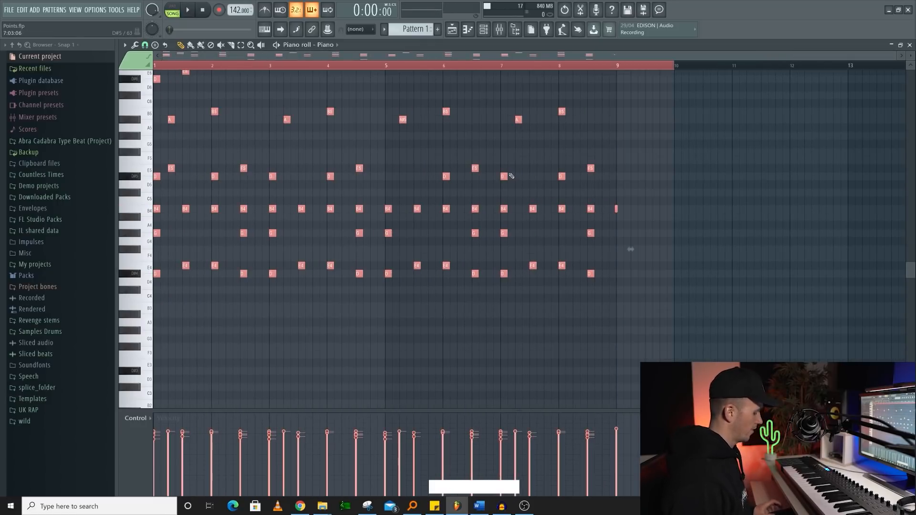
key(ctrl+l)
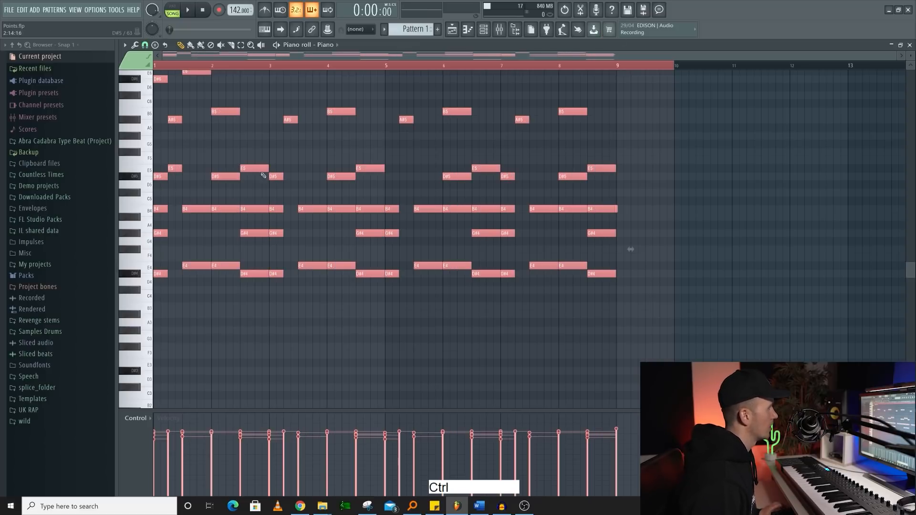
right_click(604, 207)
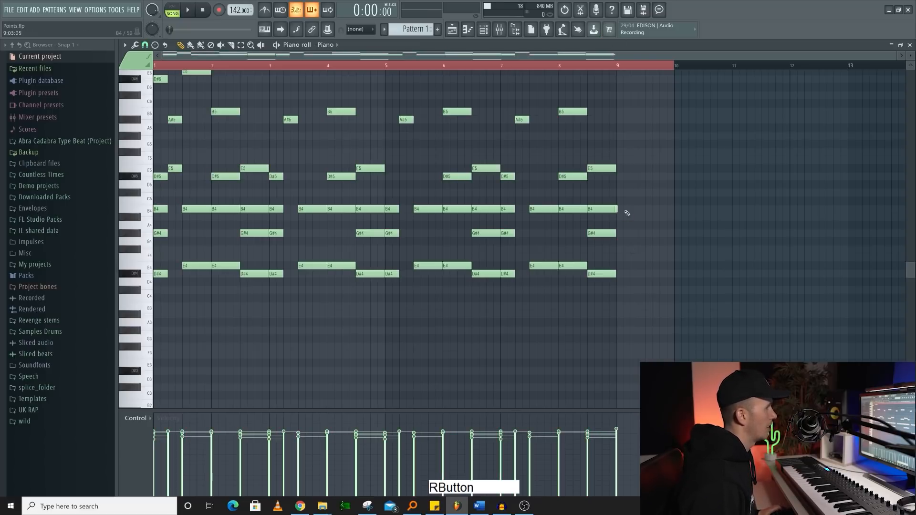
- Select the Piano notes from E5 downward and try the arpeggiator on them with the Normal pattern and another pattern
scroll(295, 269, up, 1)
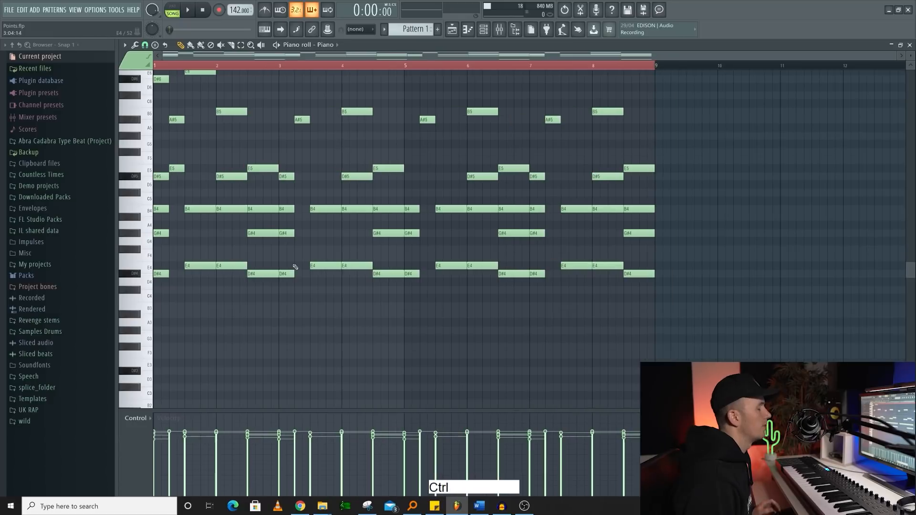
scroll(286, 271, up, 2)
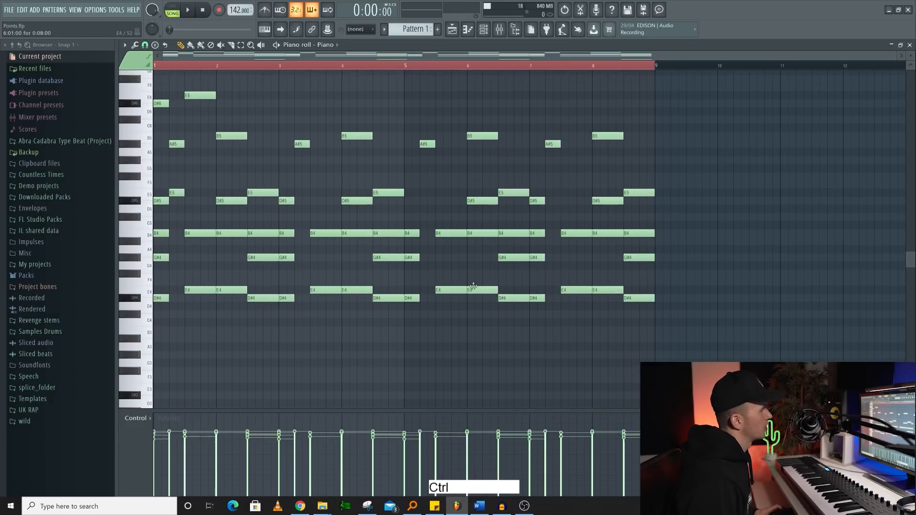
drag(666, 326, 155, 178)
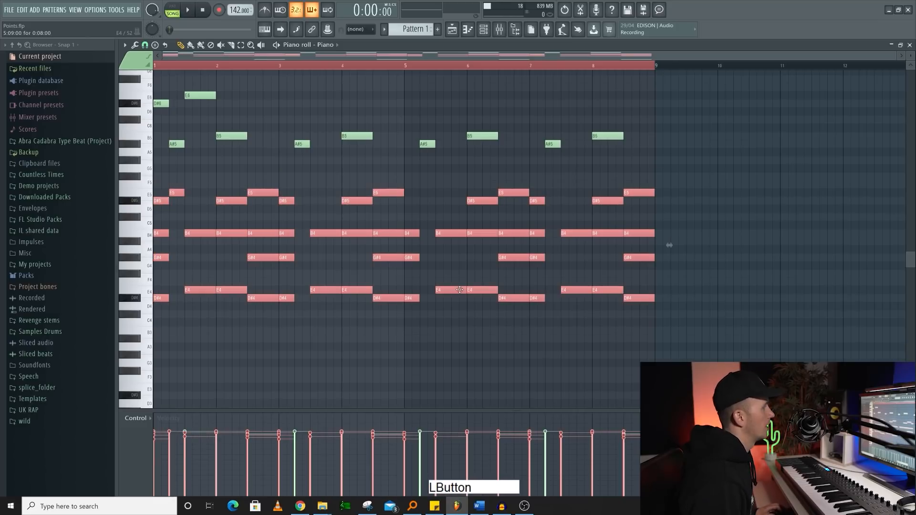
key(alt+a)
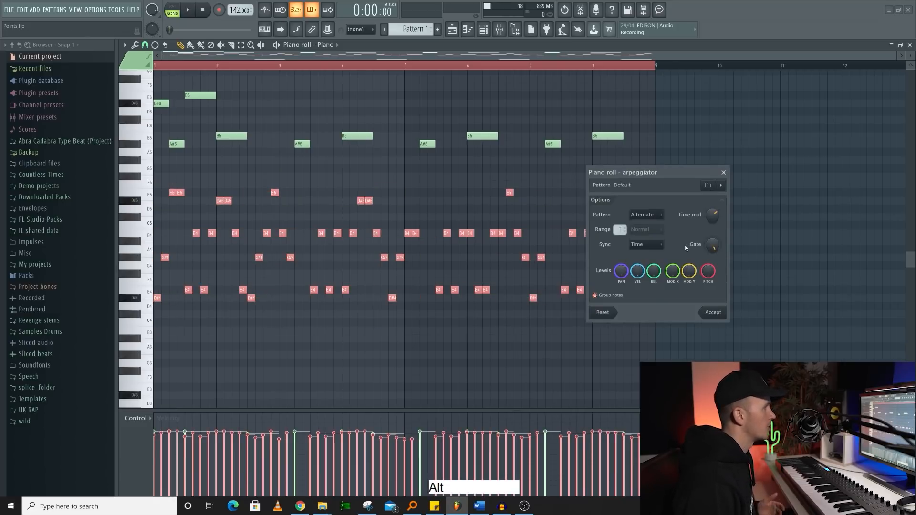
click(650, 216)
click(652, 224)
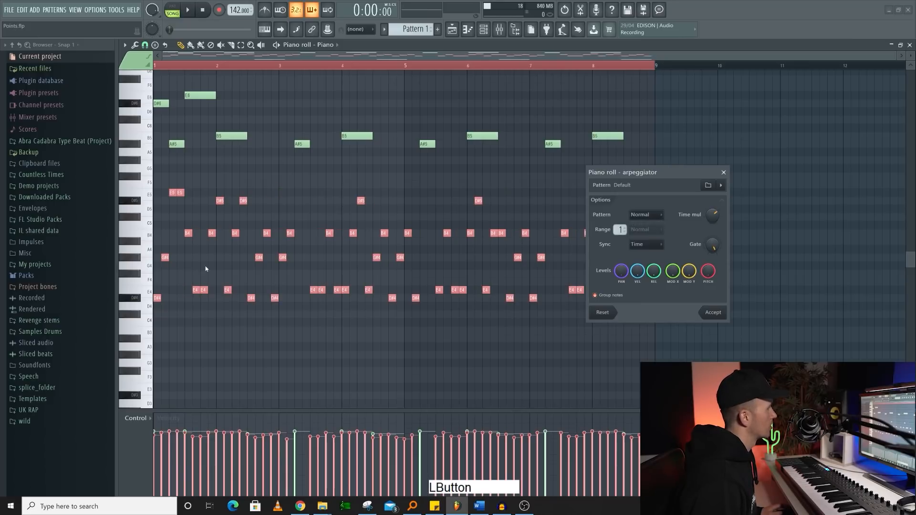
click(646, 215)
click(636, 232)
click(647, 214)
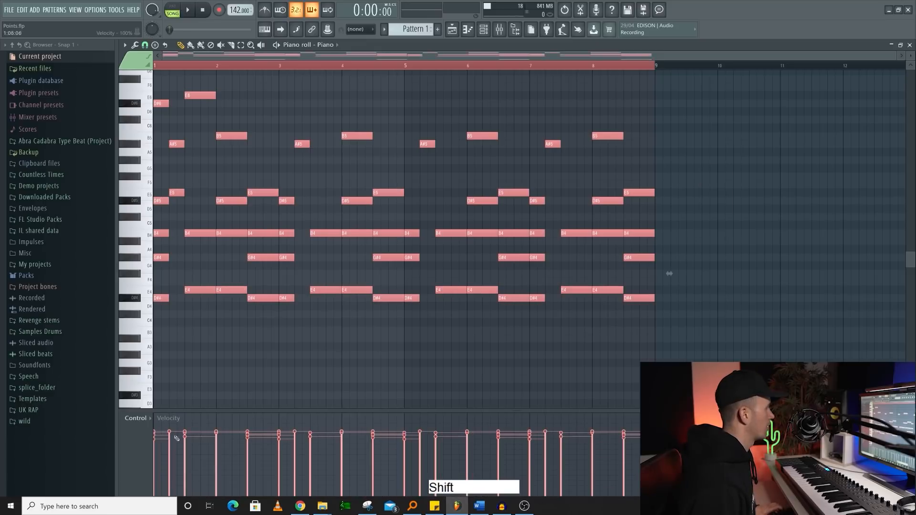
- Flatten all the Piano note velocities to one level and randomize them, trying velocity amounts down to -30%
drag(165, 435, 635, 439)
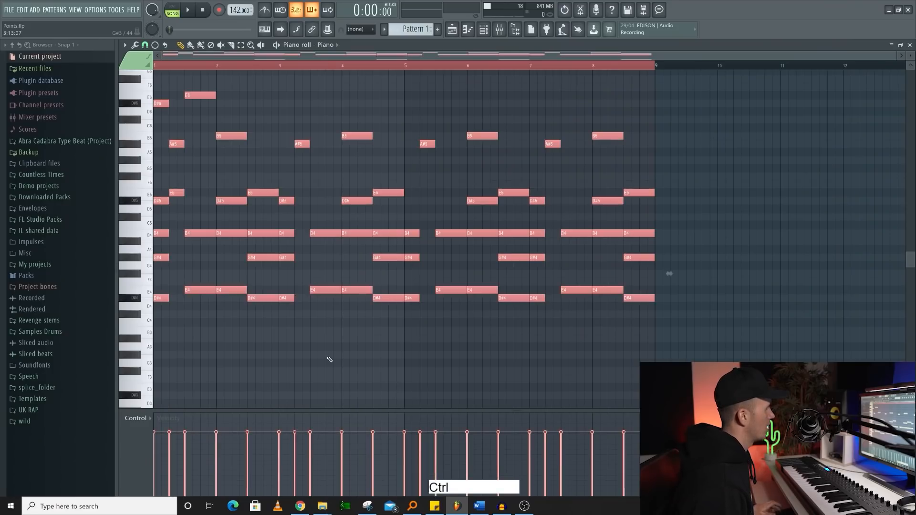
key(alt+r)
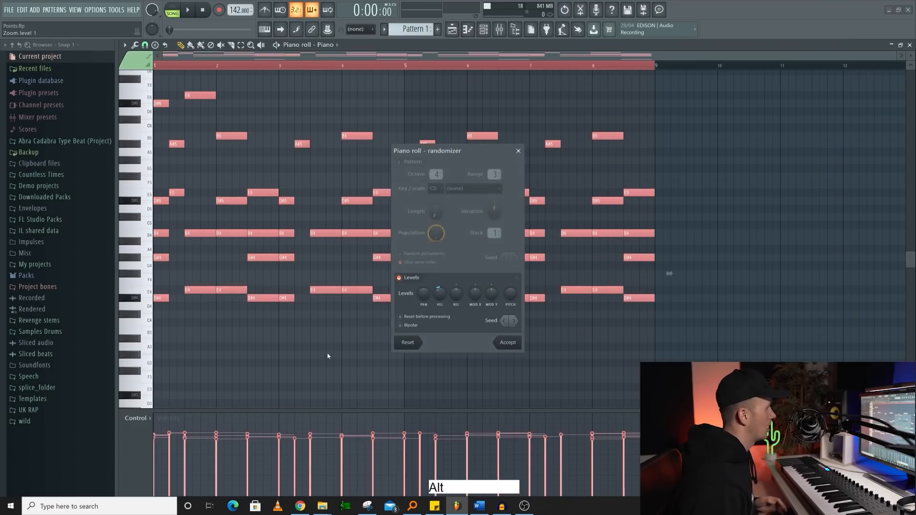
drag(439, 293, 439, 307)
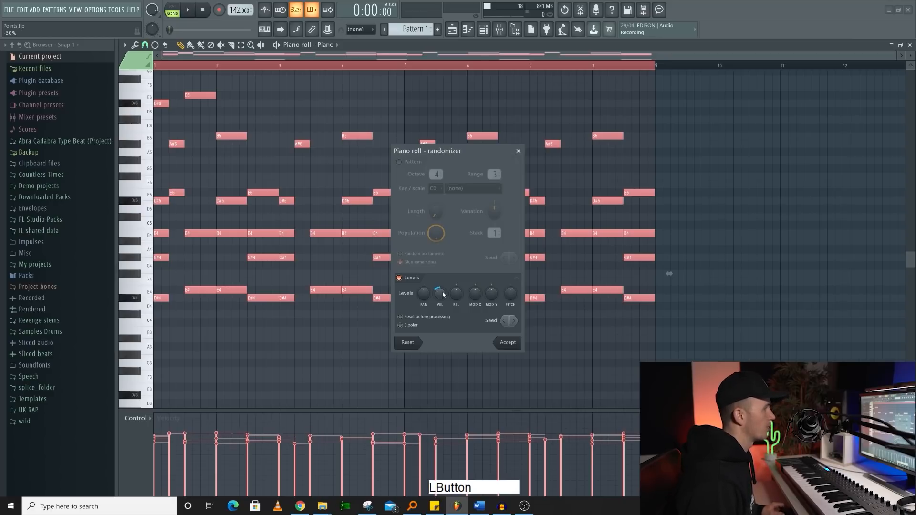
drag(440, 293, 439, 288)
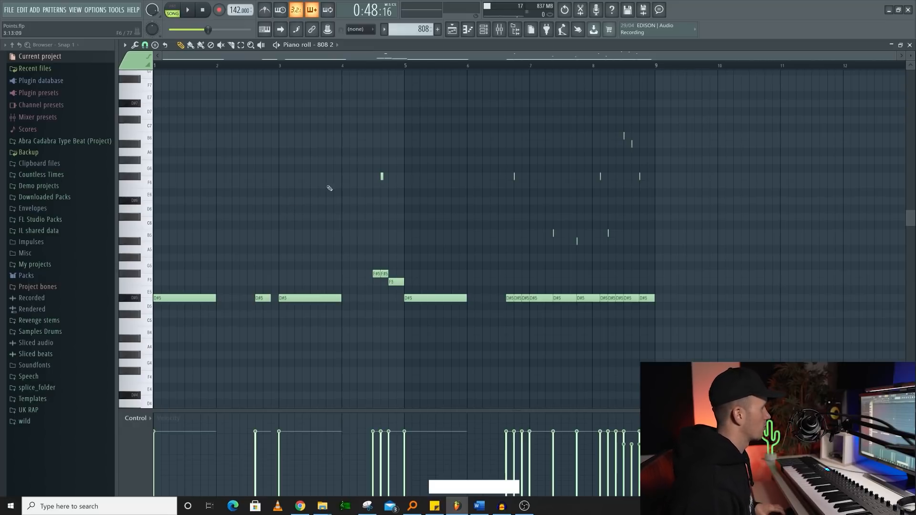
- Copy all the notes of the 808 2 channel and paste them into the Kick channel's piano roll
key(ctrl+a)
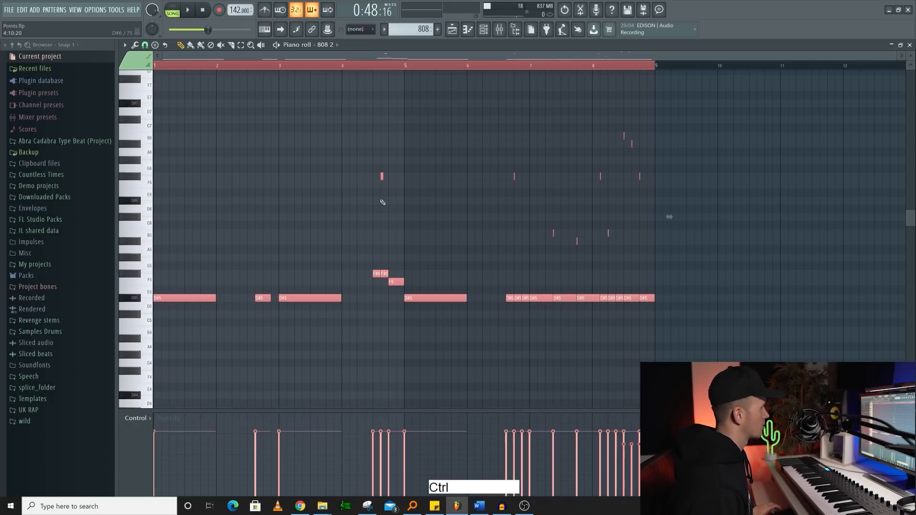
key(ctrl+c)
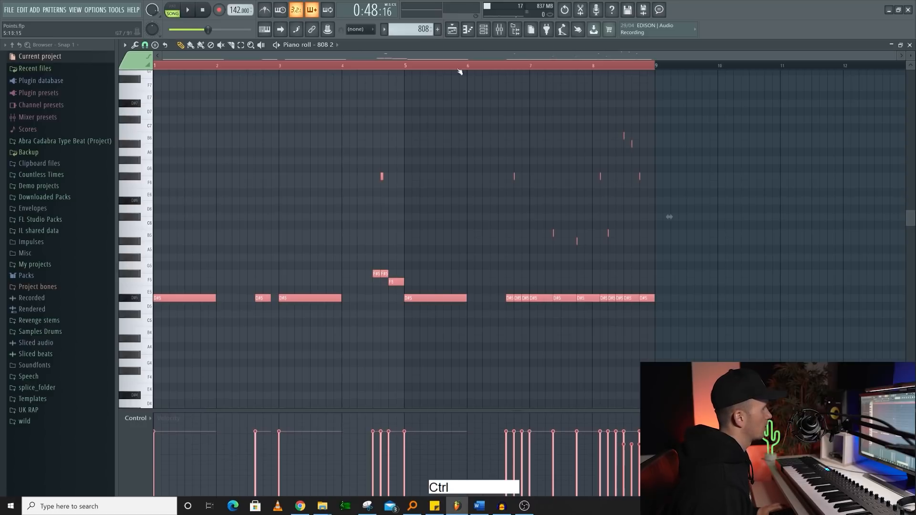
key(F7)
key(ctrl)
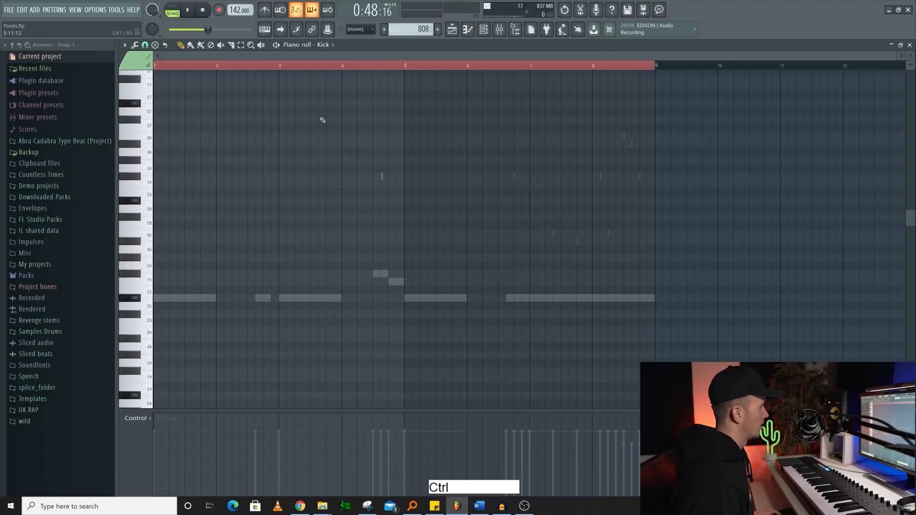
key(ctrl+v)
right_click(318, 132)
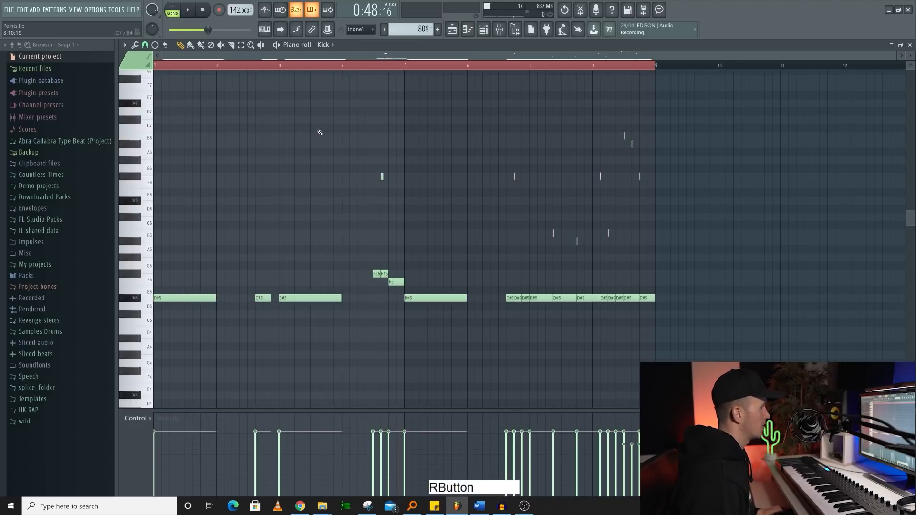
- Delete the short slide notes above the main line from the Kick channel's pasted pattern
drag(693, 117, 302, 254)
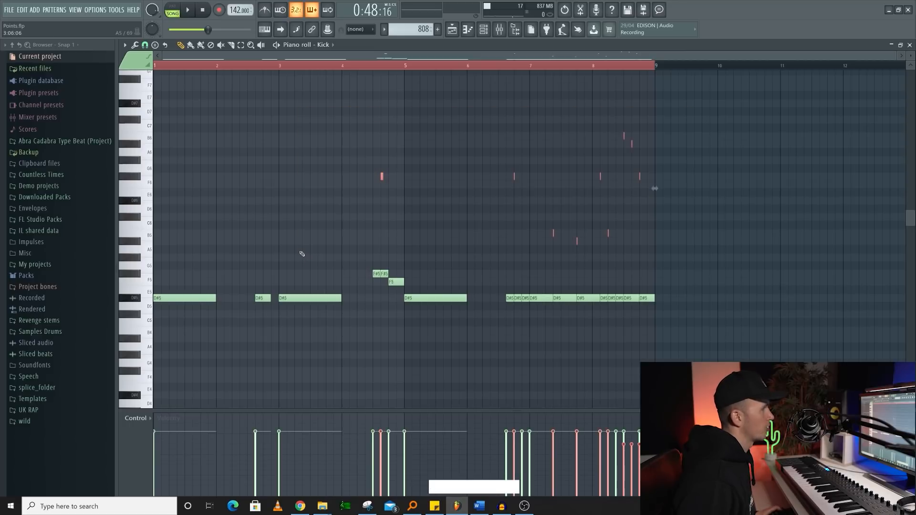
key(Delete)
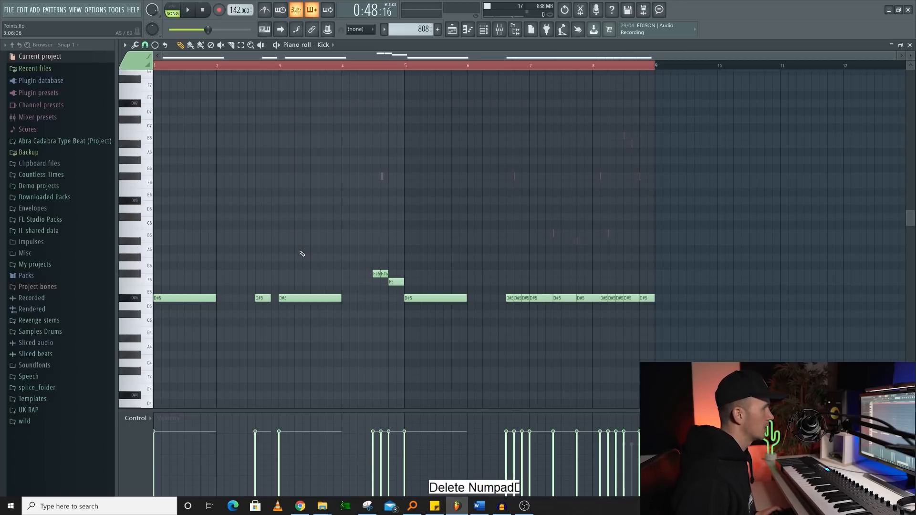
right_click(210, 290)
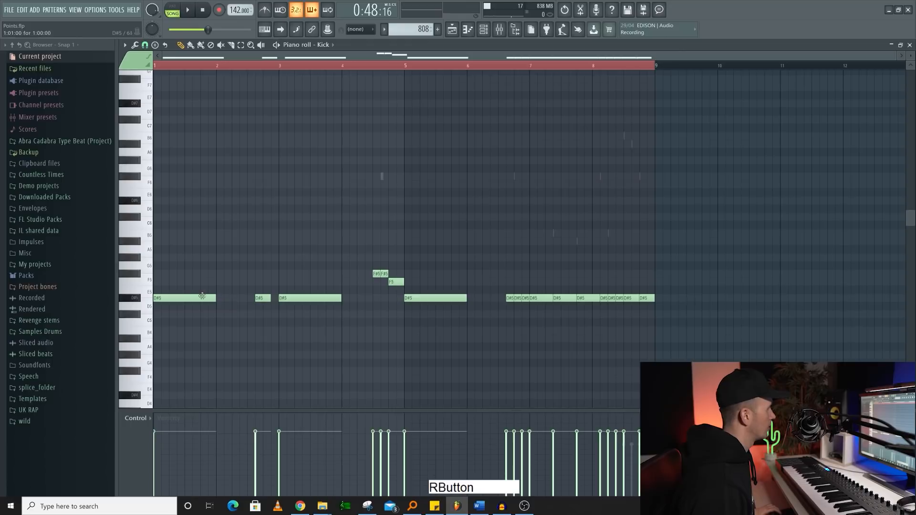
right_click(350, 216)
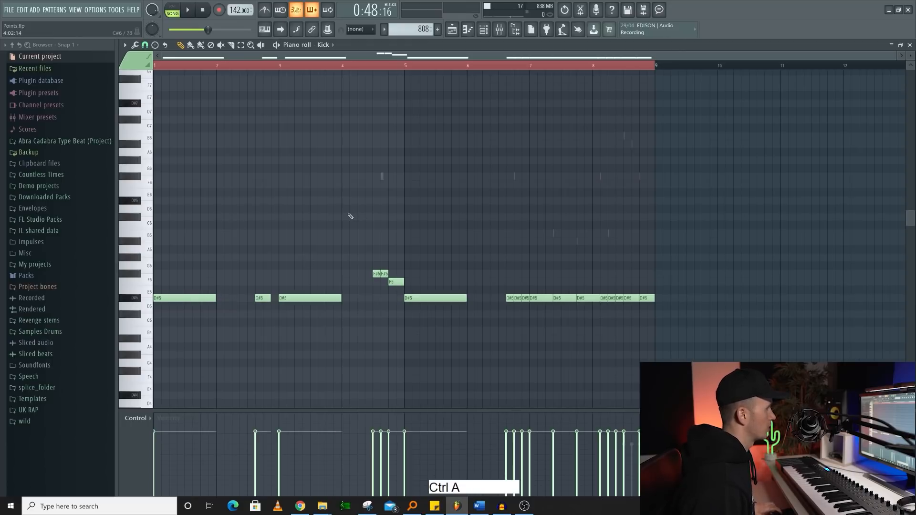
- Limit all Kick notes to C5 using keyboard range C6..C6 and transpose -12, and shorten them by discarding their lengths
key(ctrl+a)
key(alt)
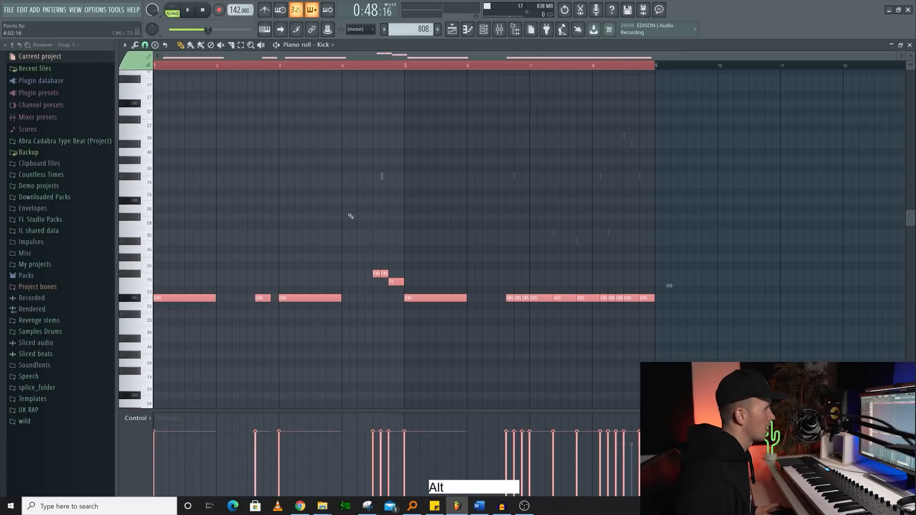
key(alt+k)
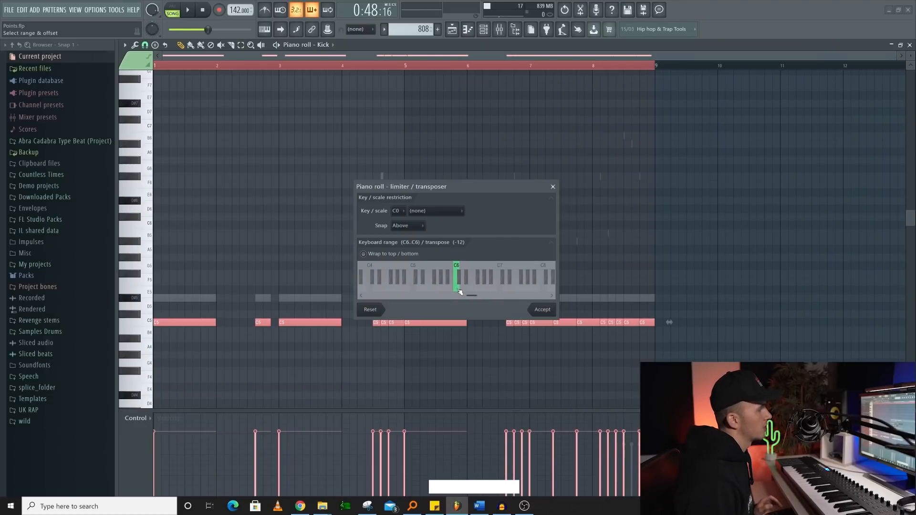
right_click(459, 291)
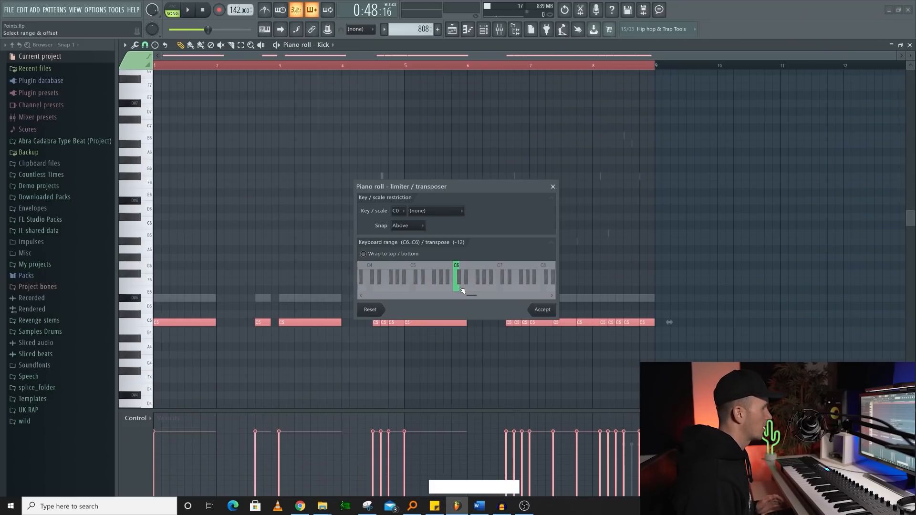
key(alt)
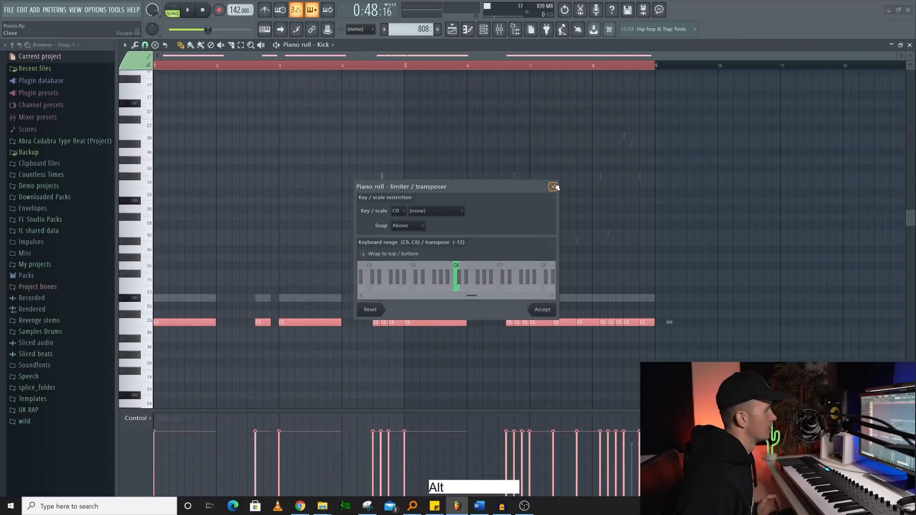
key(Return)
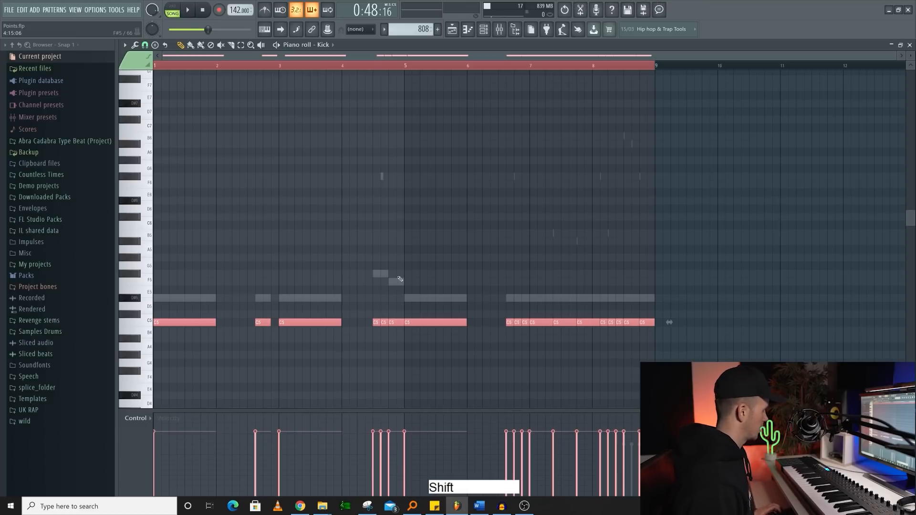
key(shift+d)
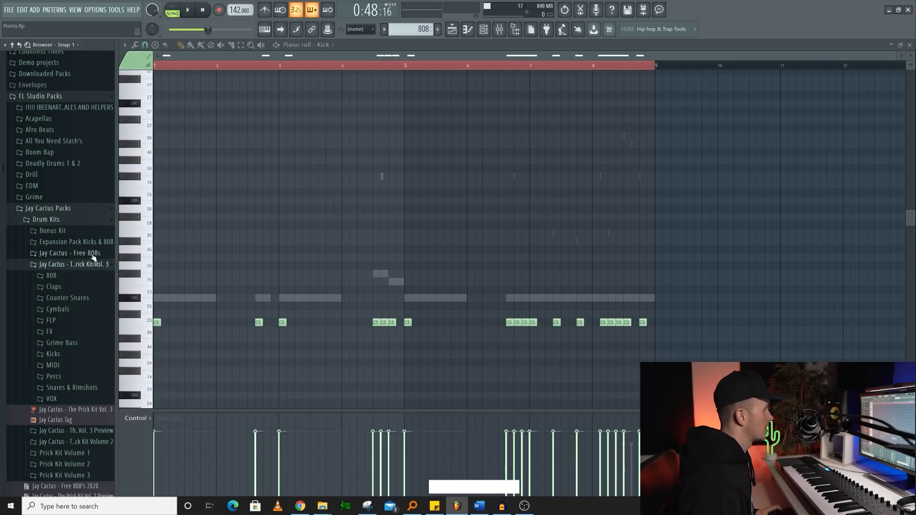
- Search the browser for "fat" and move back and forth between the matches [808] Fat N Wide and [808] Fatty
key(ctrl)
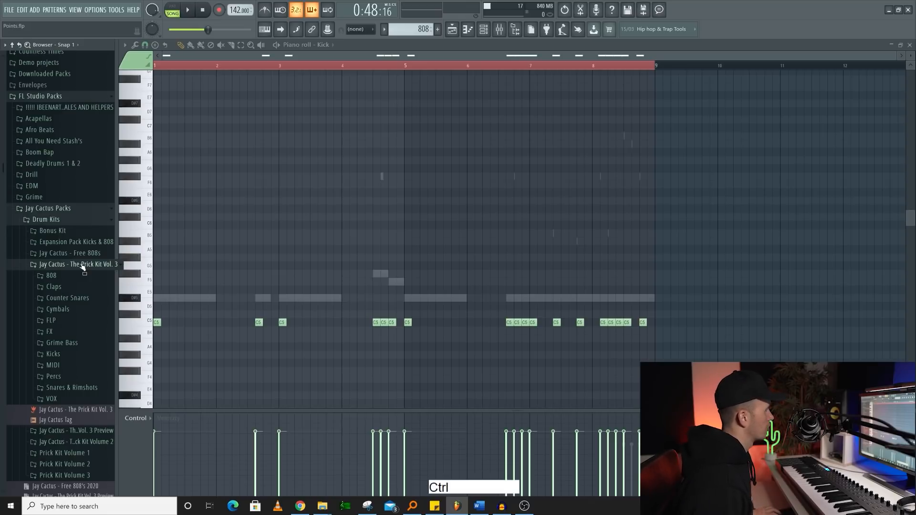
key(ctrl+f)
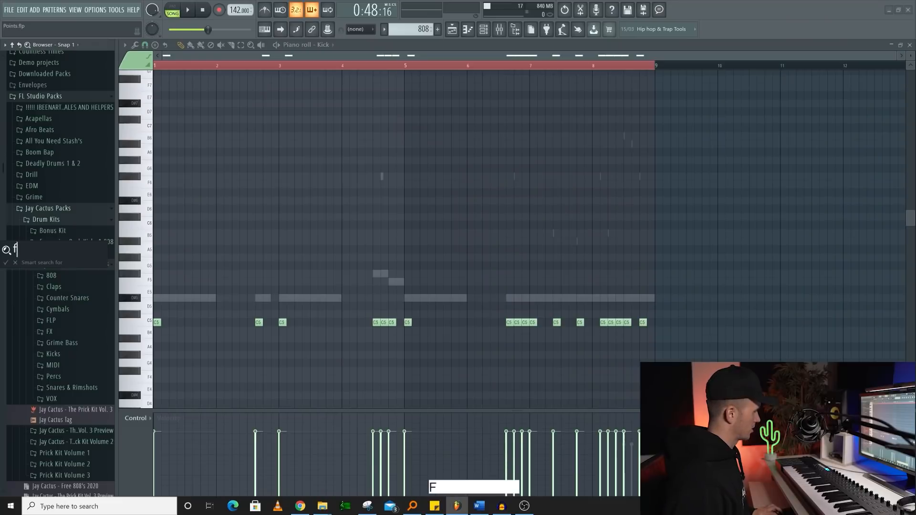
text(at)
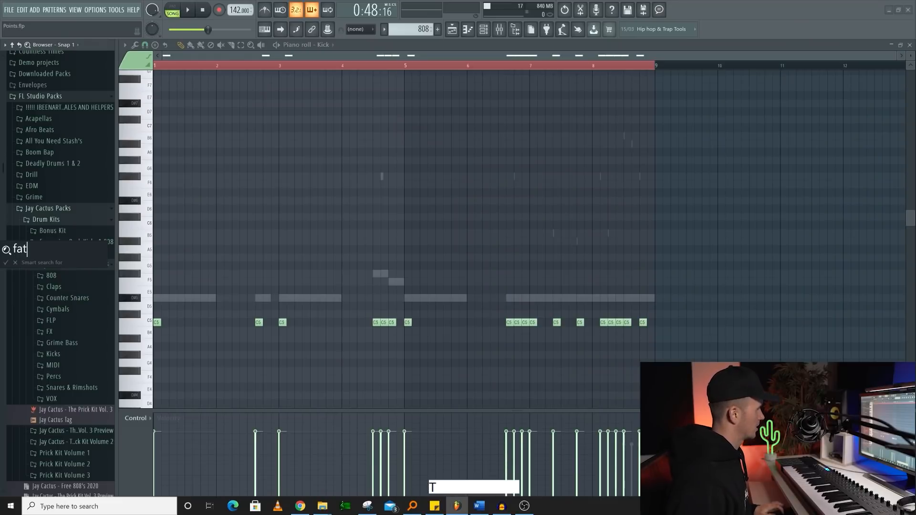
key(Return)
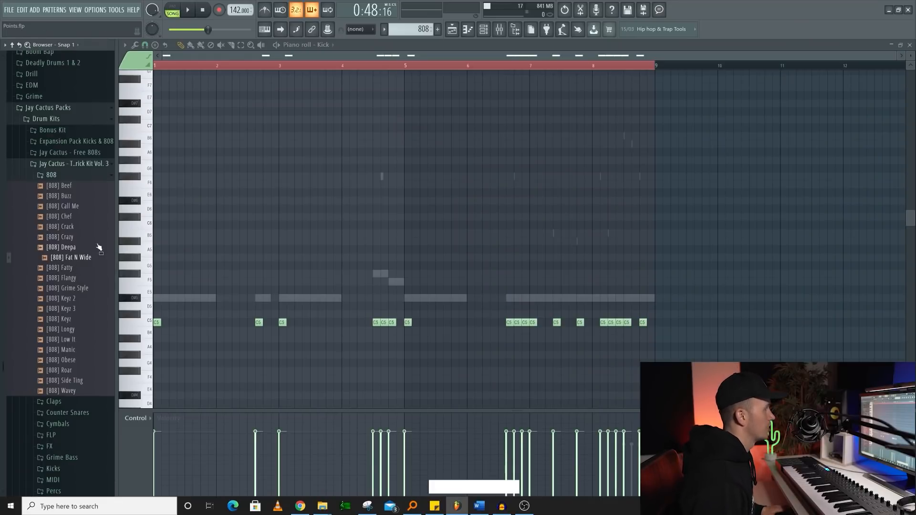
key(F2)
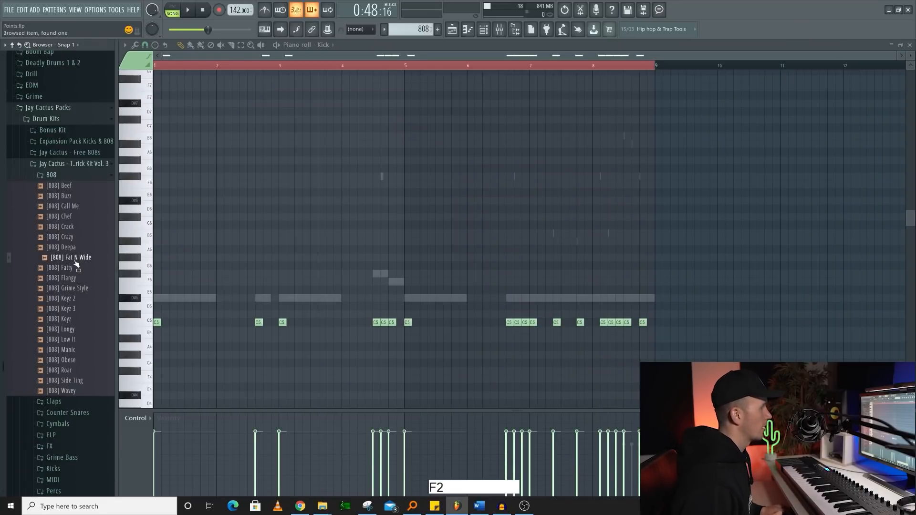
key(F3)
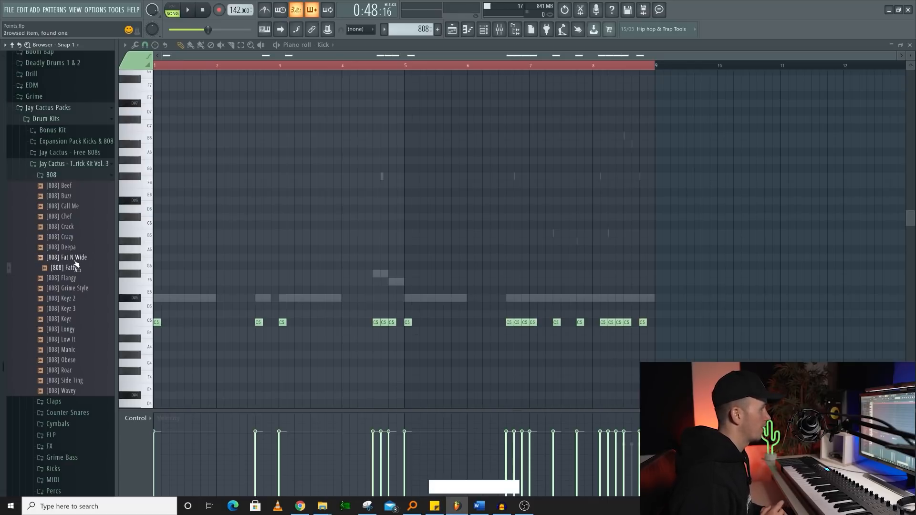
key(F2)
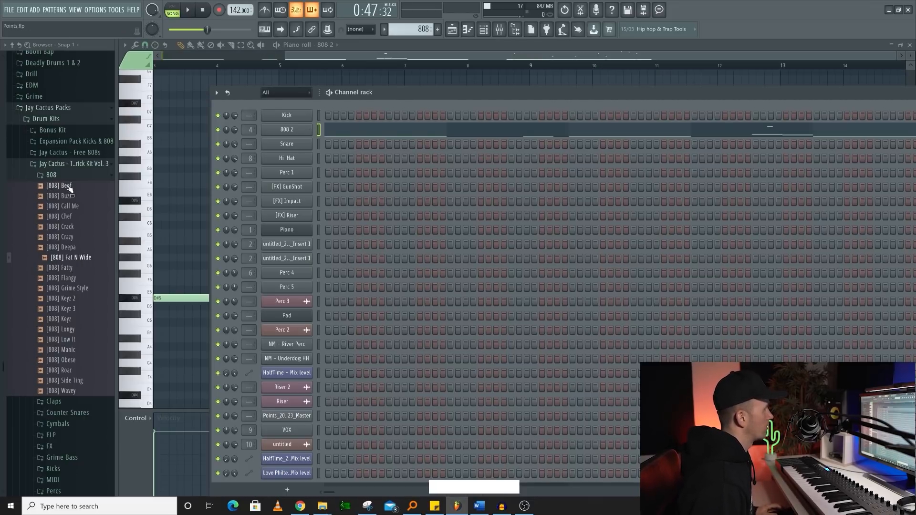
- Replace the 808 2 channel's sample with [808] Fat N Wide and play the beat to hear it
click(318, 126)
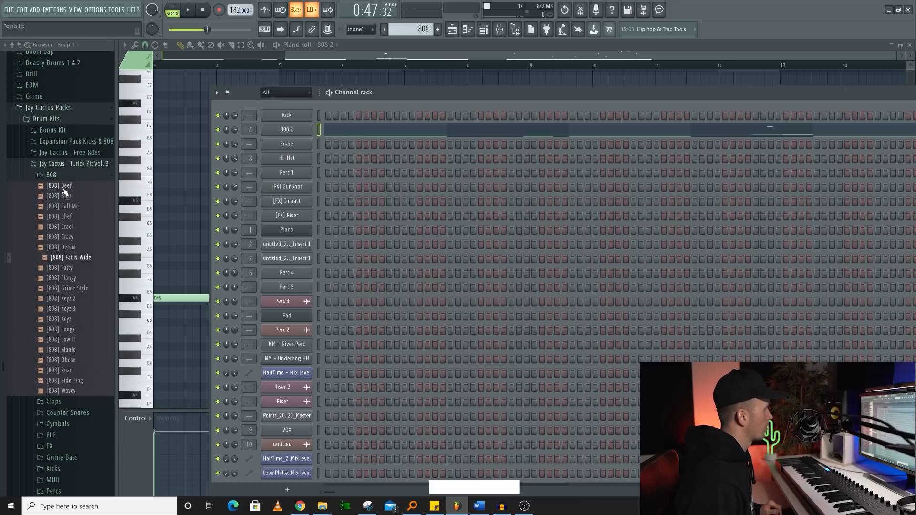
middle_click(84, 258)
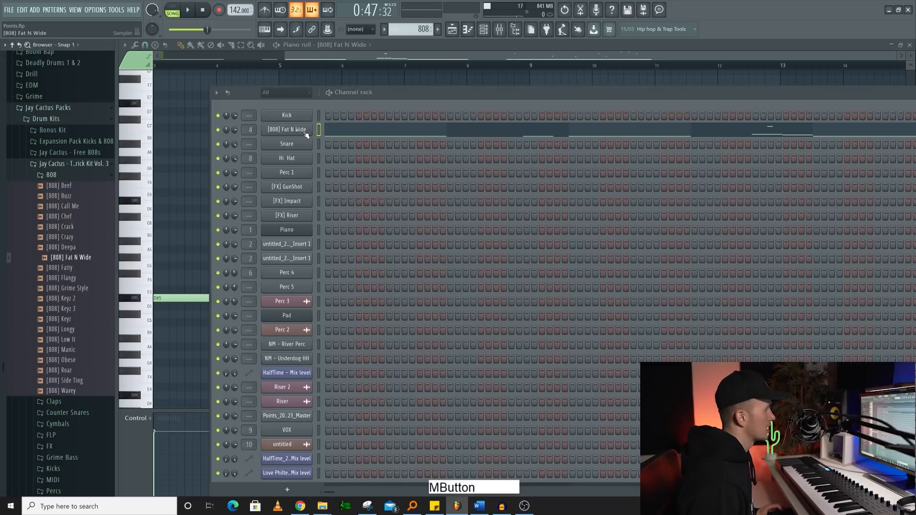
key(space)
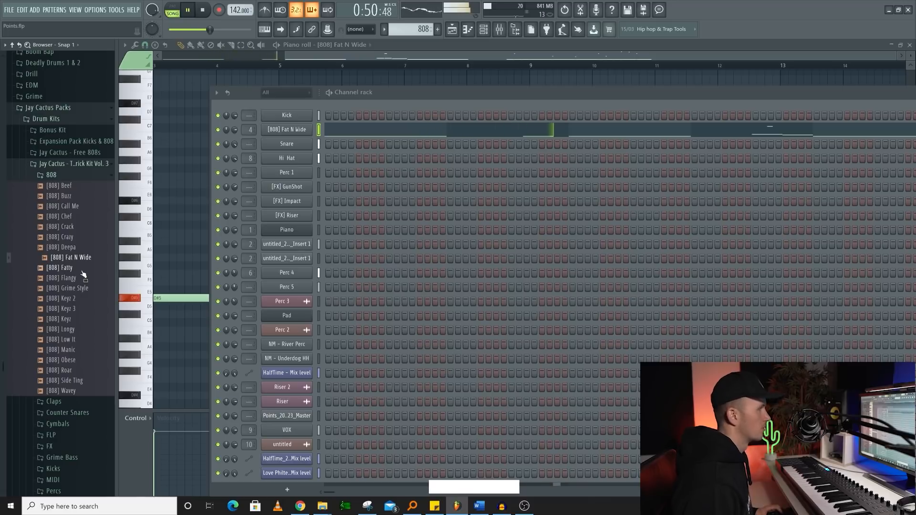
key(space)
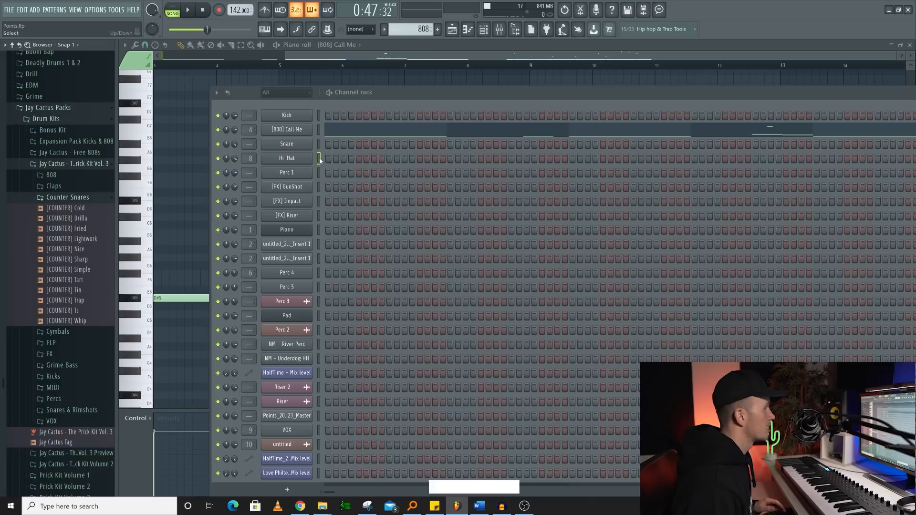
- Swap the Hi Hat channel's sample for [COUNTER] Drilla, audition Fried and Lightwork during playback, and settle on [COUNTER] Fried
click(319, 158)
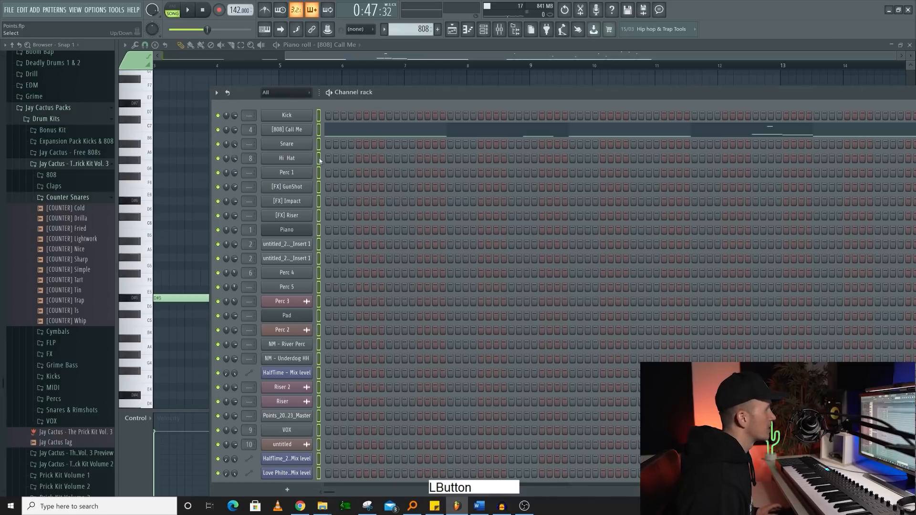
drag(76, 217, 305, 163)
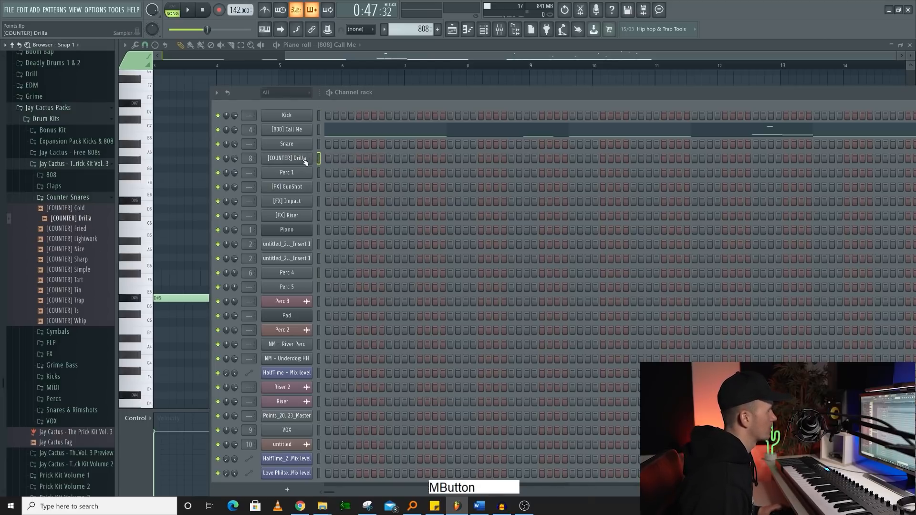
key(space)
click(83, 230)
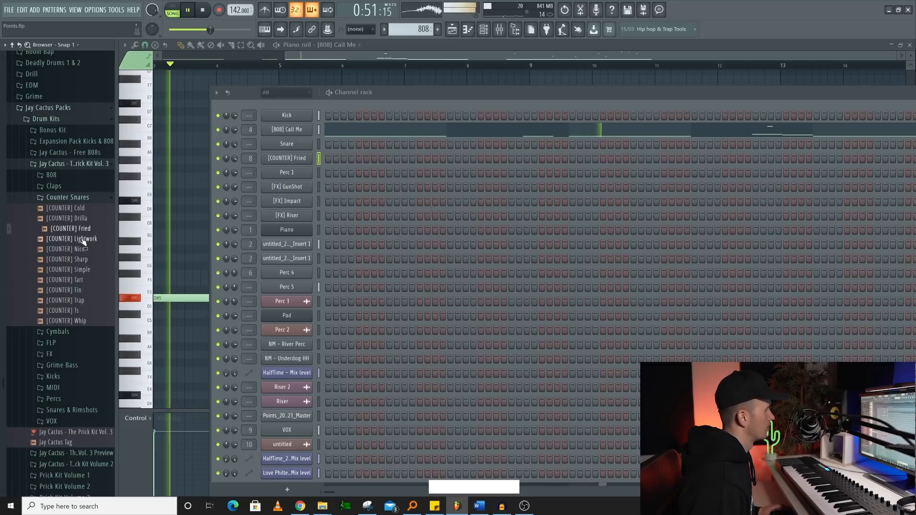
middle_click(83, 240)
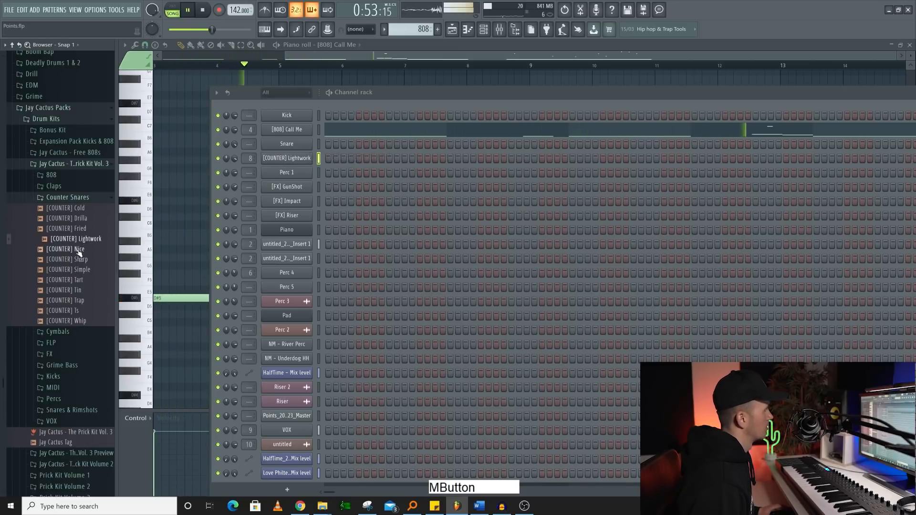
middle_click(85, 230)
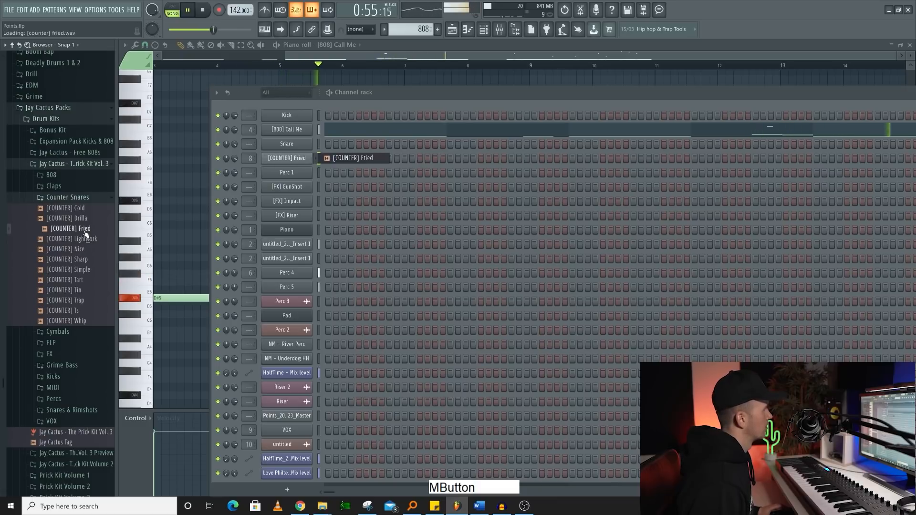
key(space)
- Bring up the mixer and select the Insert 11 track followed by Insert 7
key(F9)
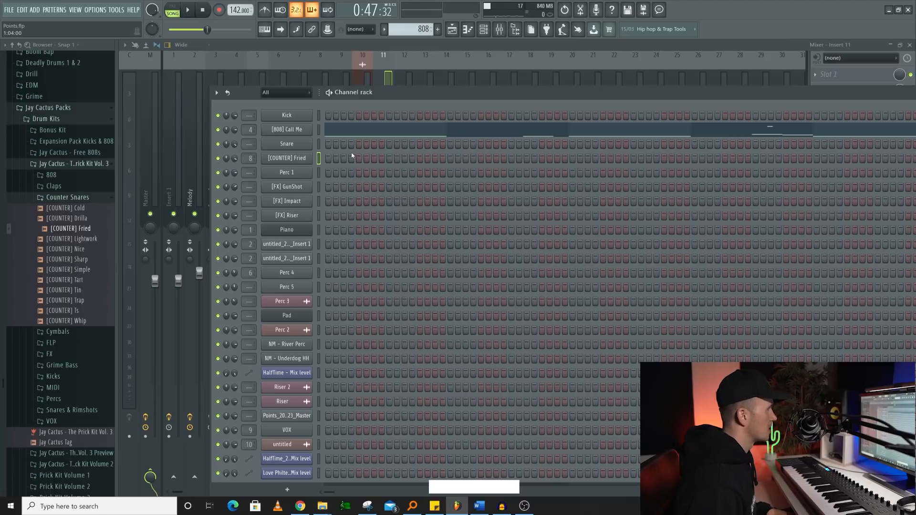
key(F9)
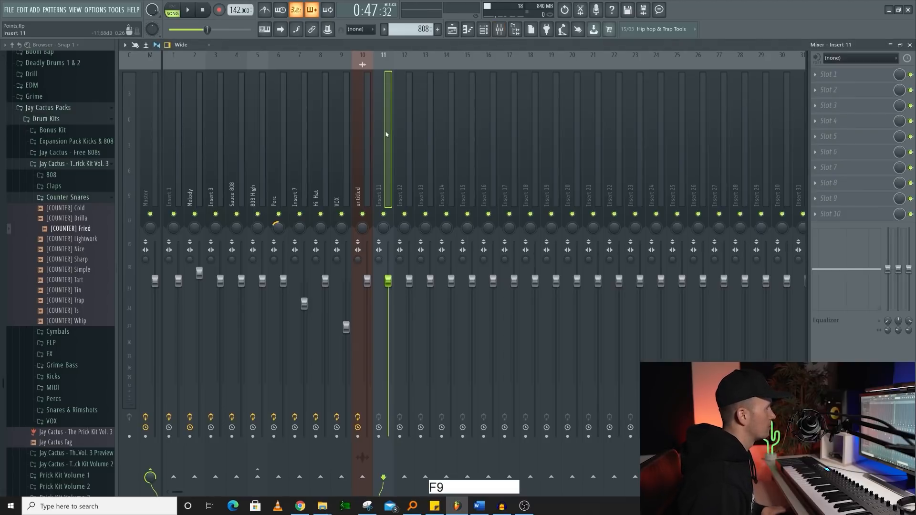
click(384, 155)
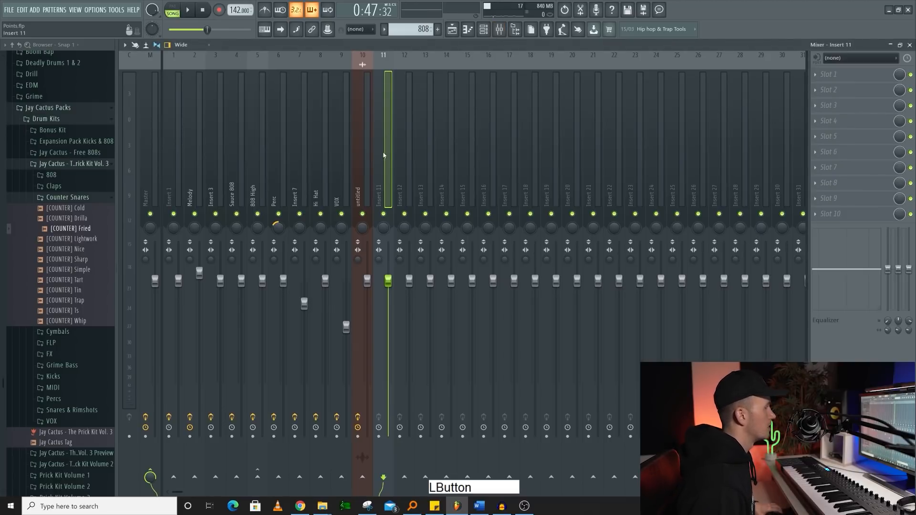
click(301, 154)
key(shift+e)
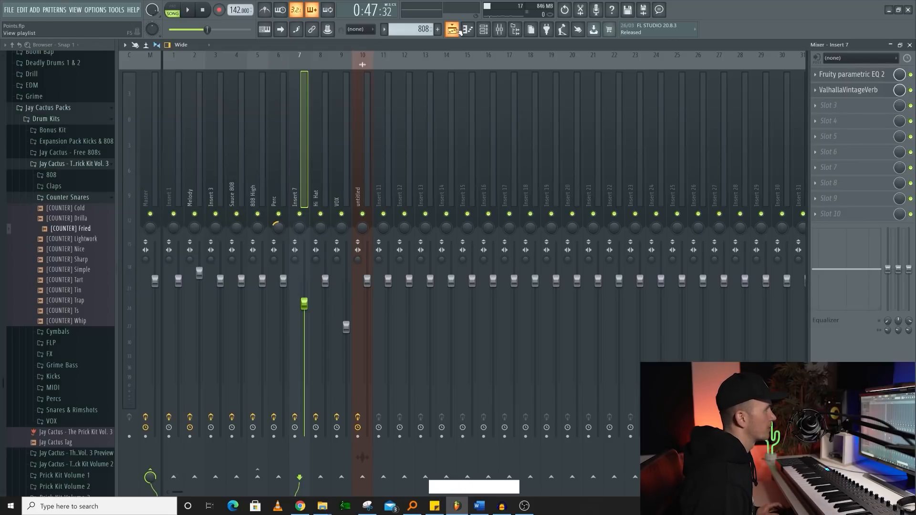
- Show the playlist and select the section from bar 29 to bar 37 on the timeline
click(458, 30)
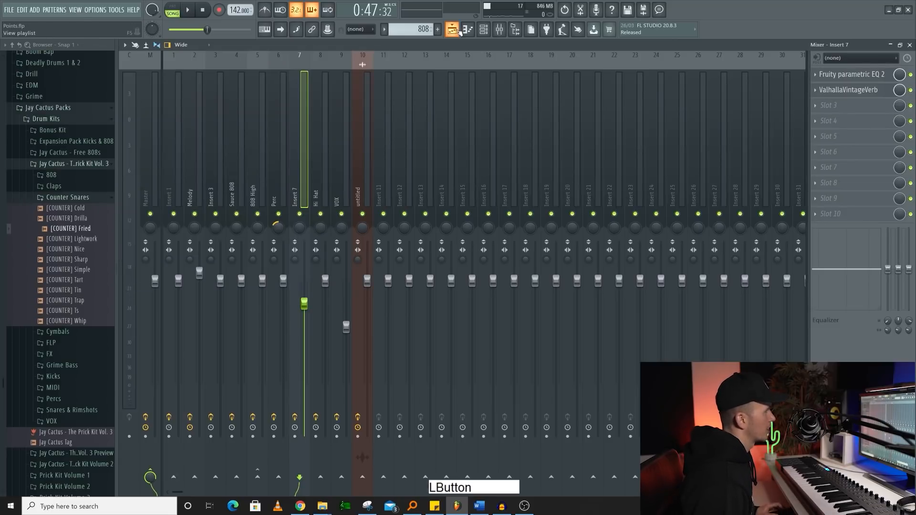
drag(479, 65, 614, 67)
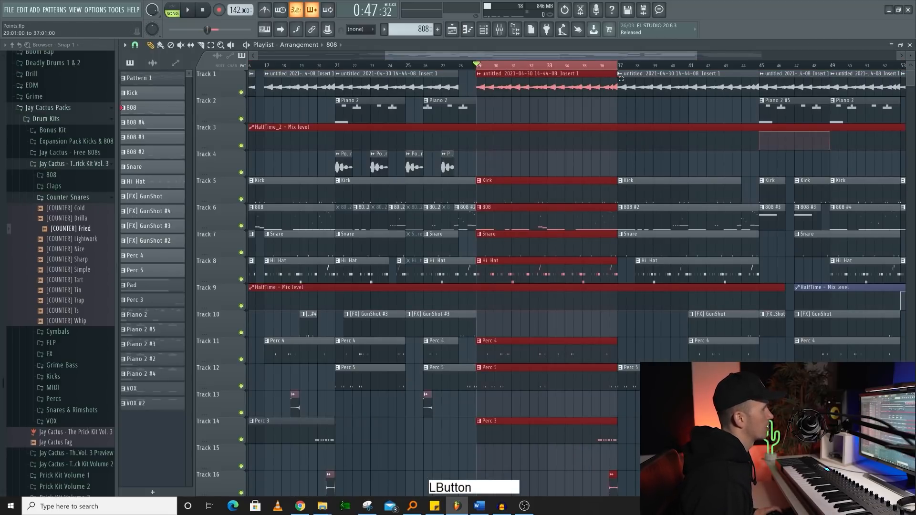
ctrl+click(478, 70)
drag(479, 70, 619, 76)
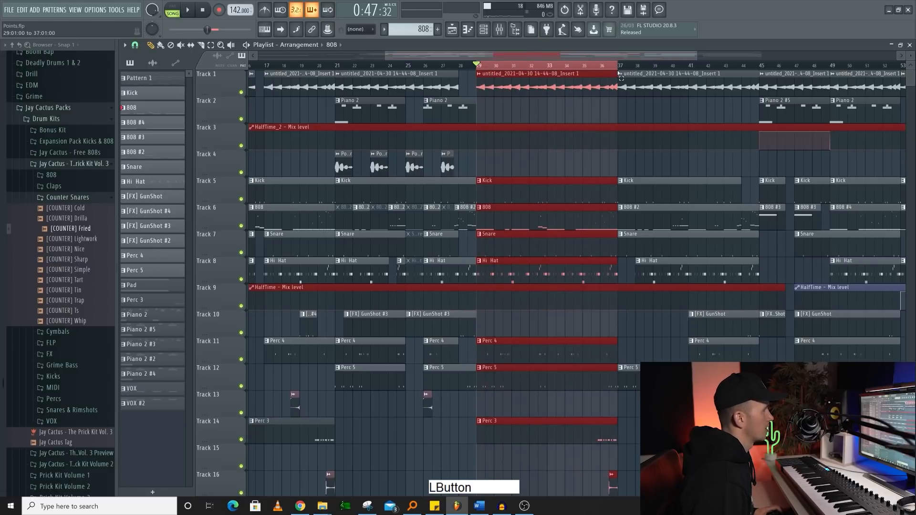
- Arm the Master mixer track, open its mixer track rendering settings, choose Leave remainder for the tail, and close the dialog
click(501, 30)
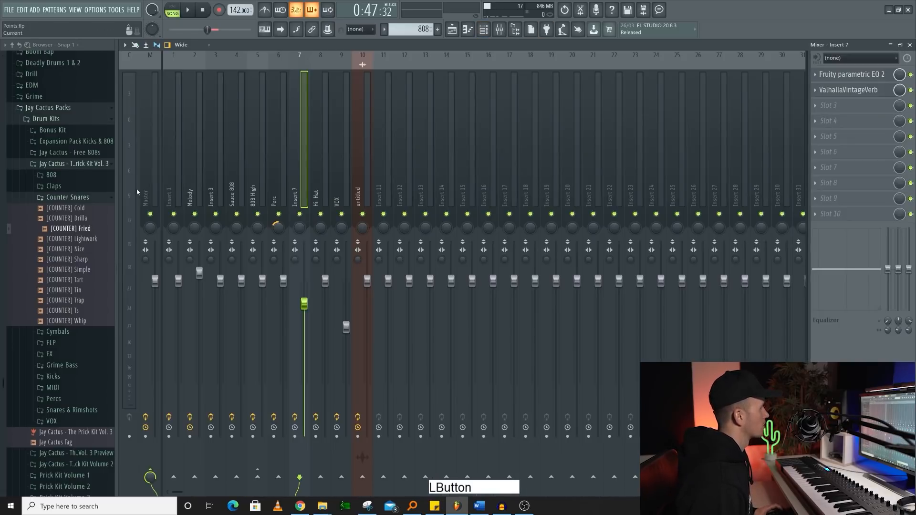
click(145, 437)
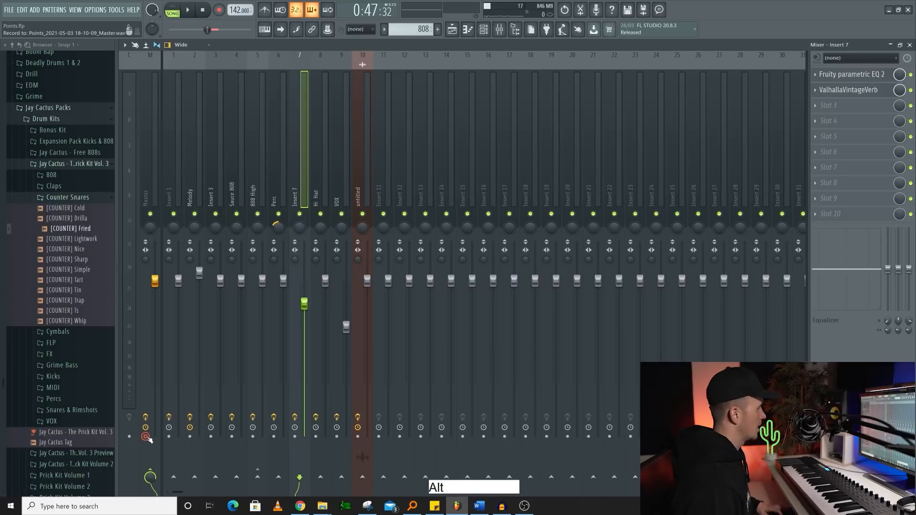
key(ctrl+alt+r)
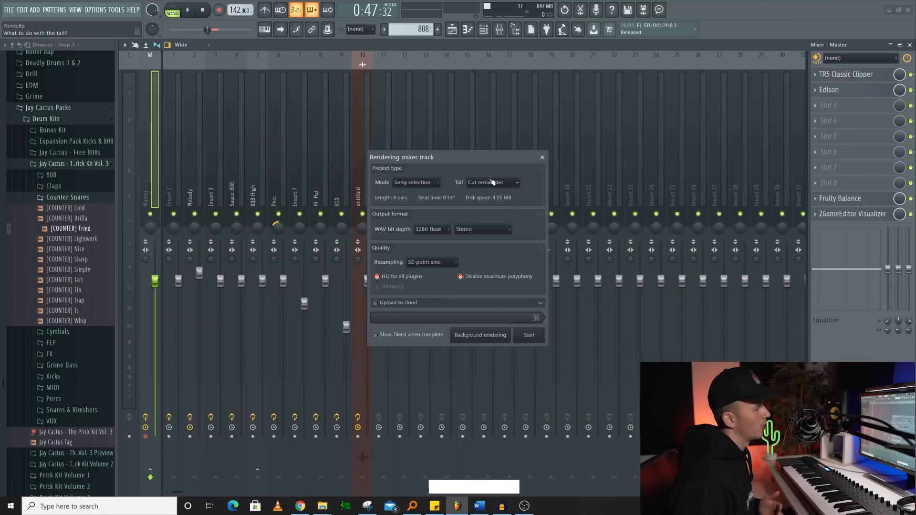
click(492, 182)
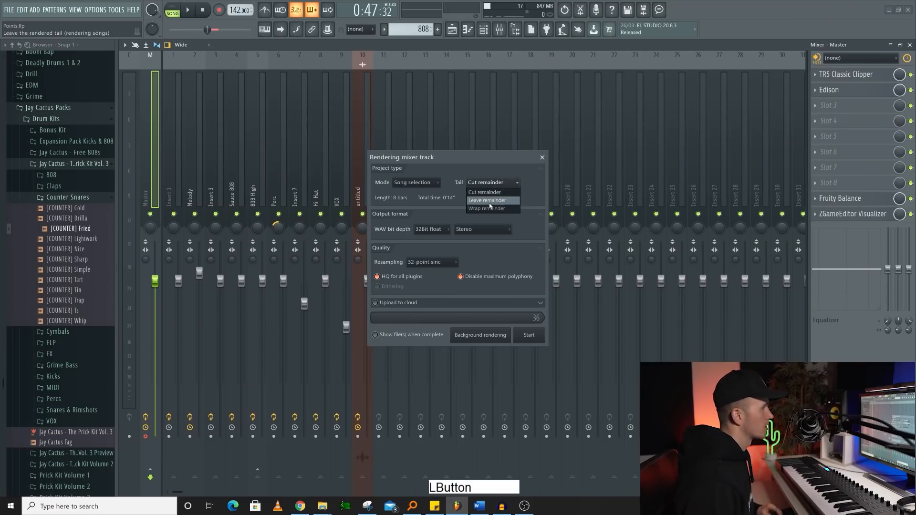
click(493, 201)
click(542, 157)
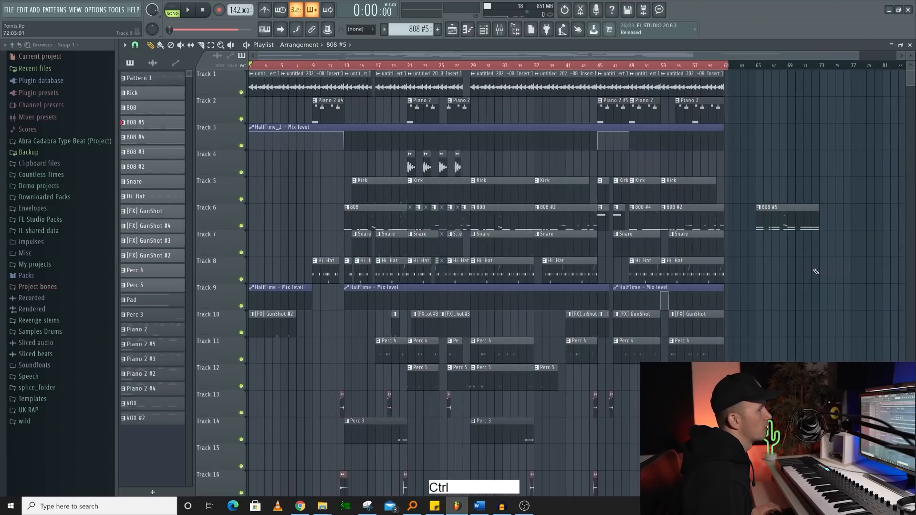
- Select the 808 #5 pattern clip near bar 65 and split the pattern by channel
right_click(811, 276)
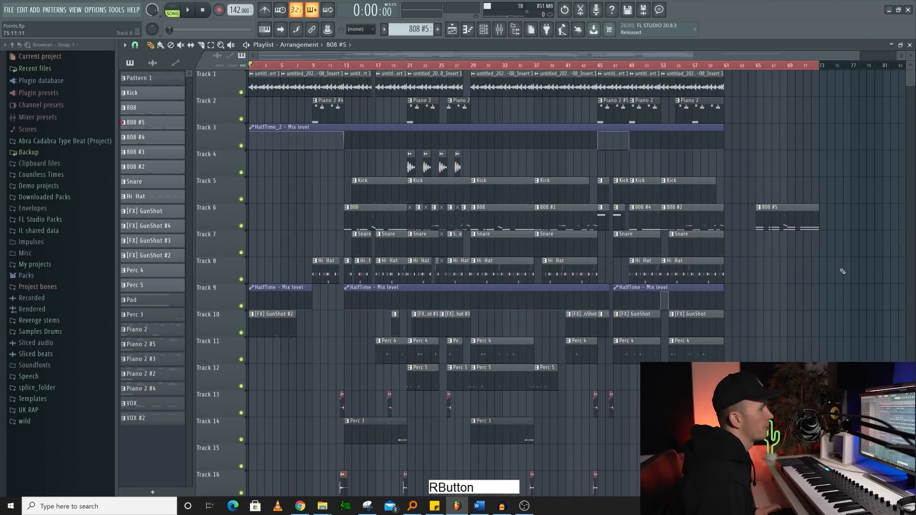
click(773, 209)
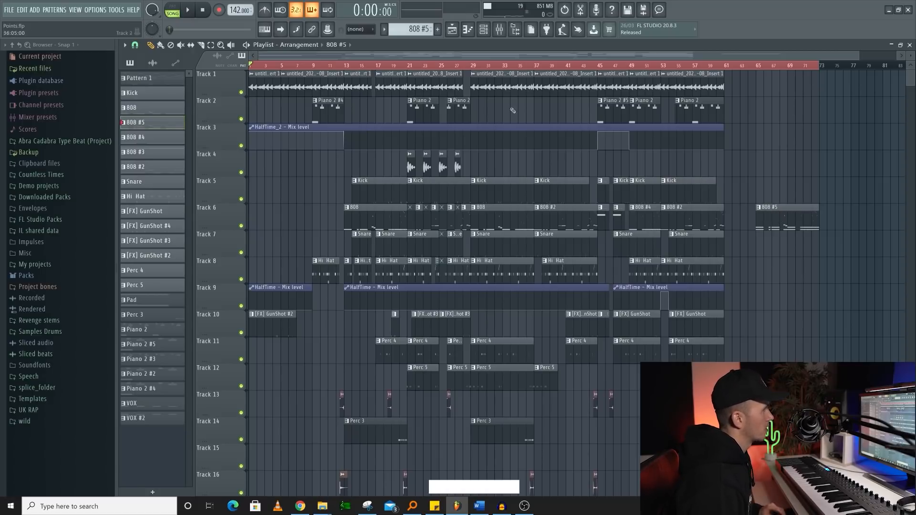
click(384, 30)
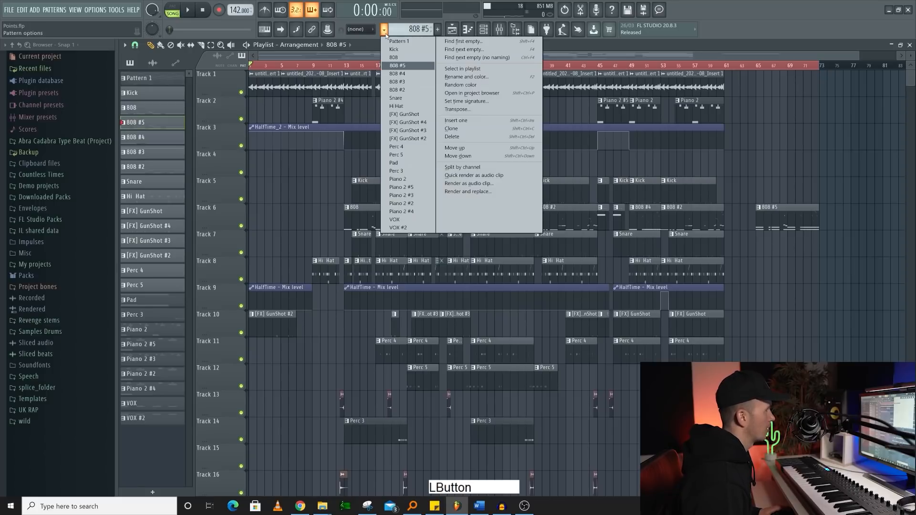
click(463, 167)
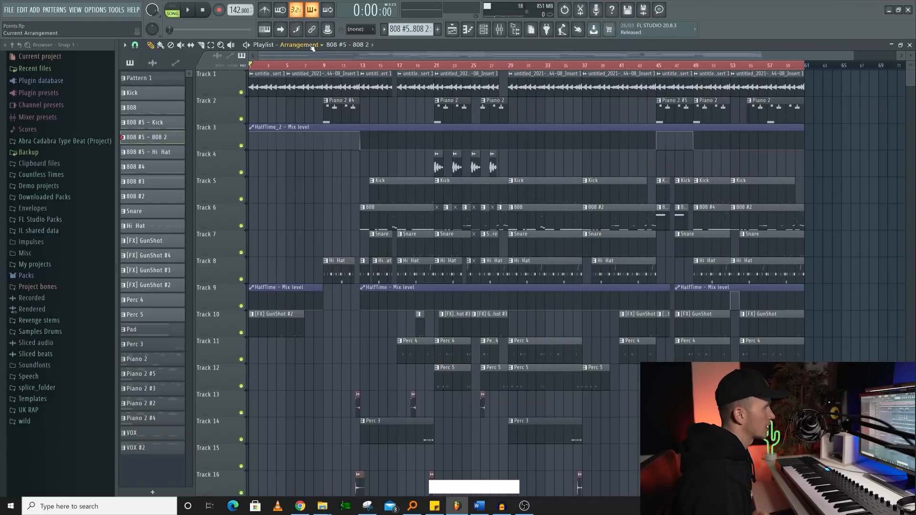
- Create an empty arrangement named Arrangement_2 and place the 808 pattern on Track 2 starting at about bar 7
click(311, 47)
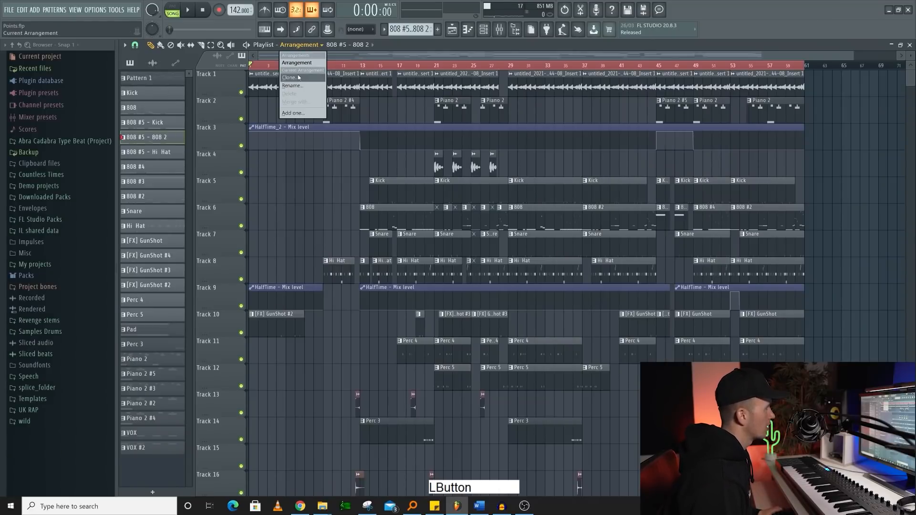
click(299, 77)
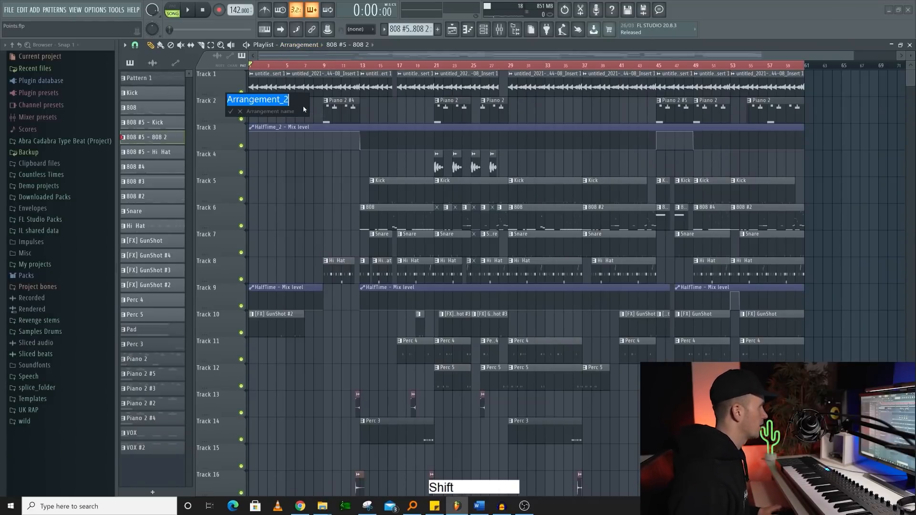
key(Return)
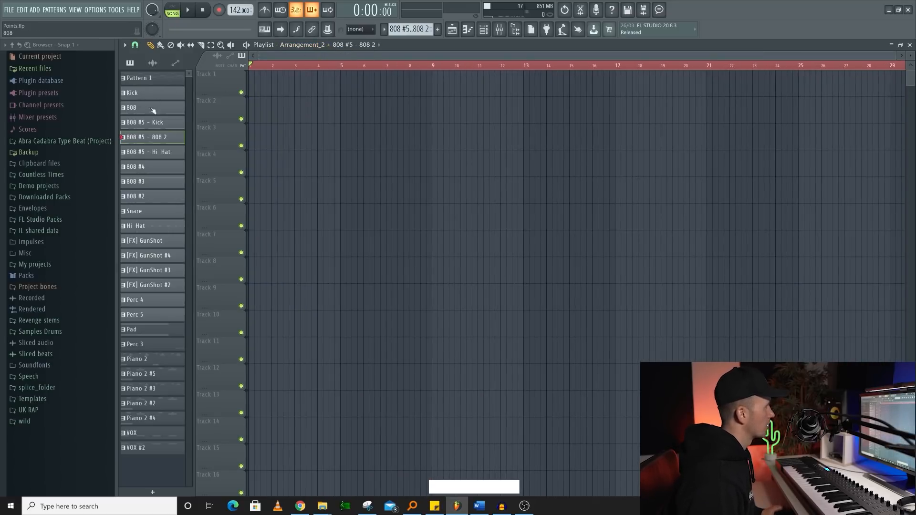
drag(132, 108, 396, 101)
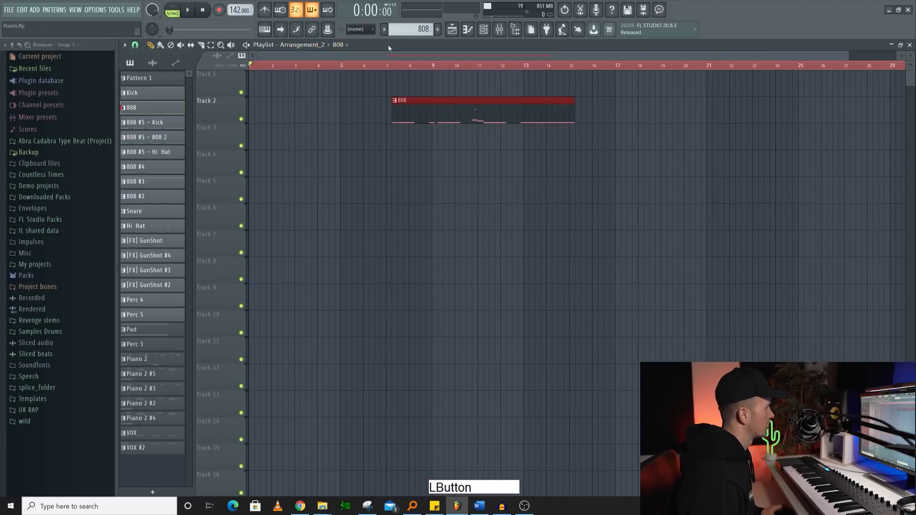
- Switch back to the original arrangement and move the HalfTime_2 automation track up to Track 2, directly below the melody
click(310, 45)
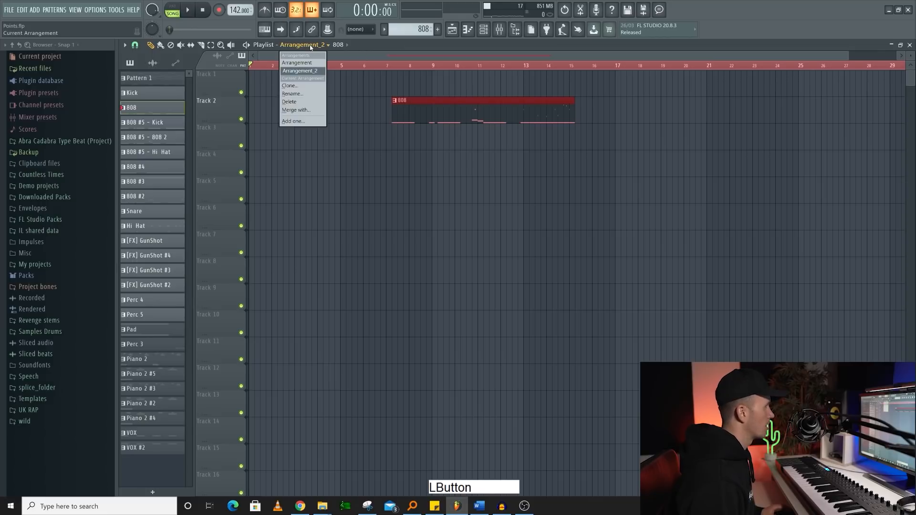
click(297, 63)
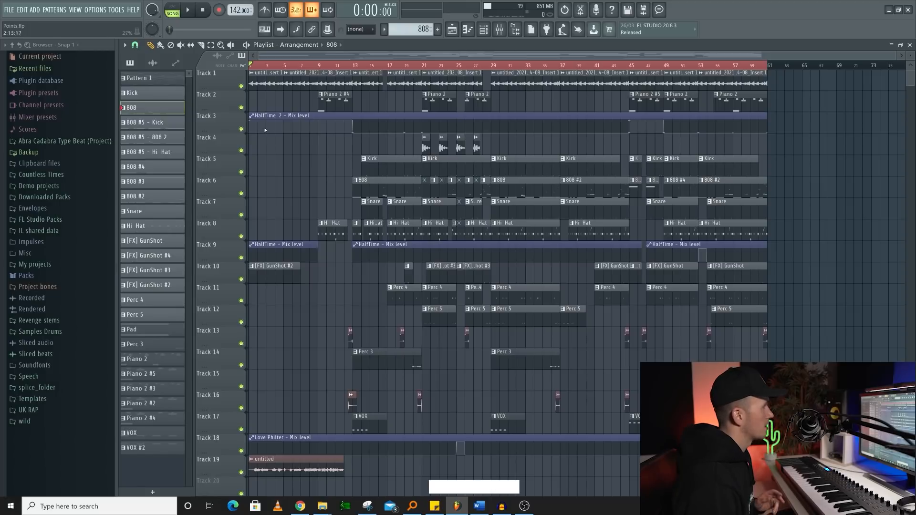
ctrl+middle_click(278, 116)
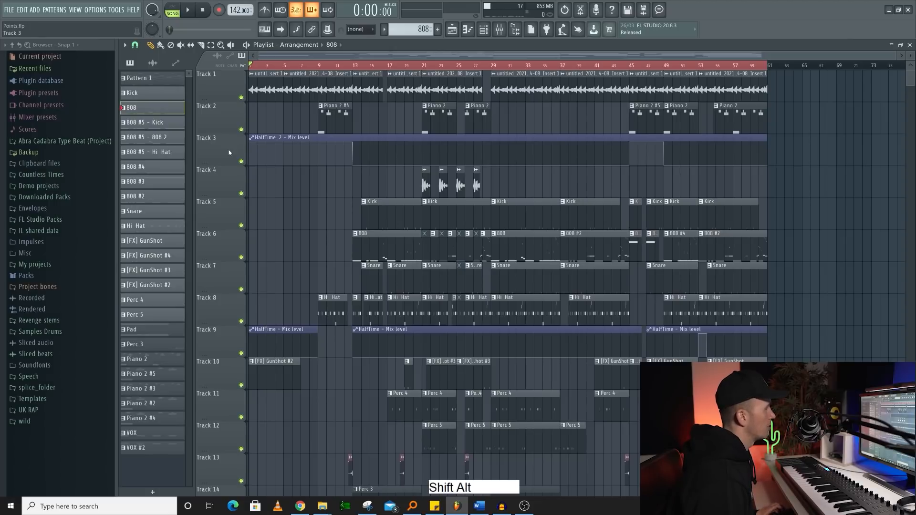
drag(228, 150, 249, 101)
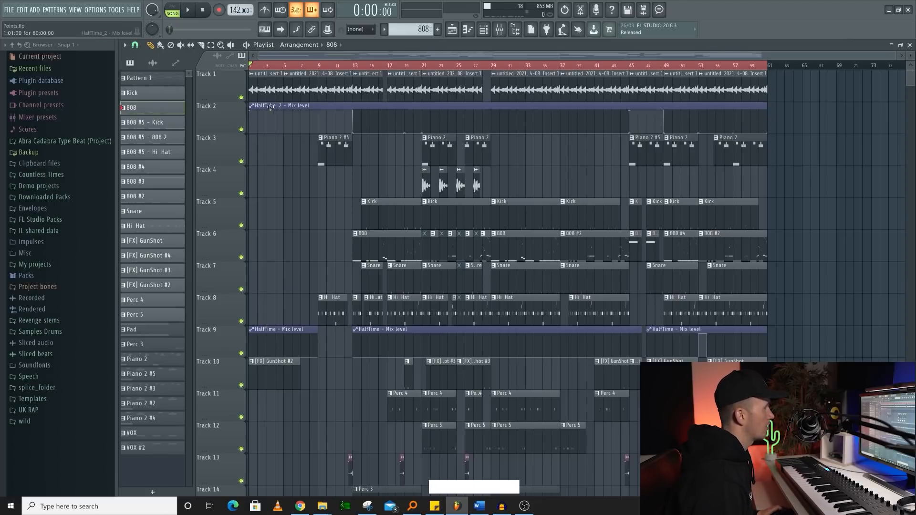
- Group the HalfTime_2 automation track with the melody track above it and toggle the group's folding
right_click(219, 114)
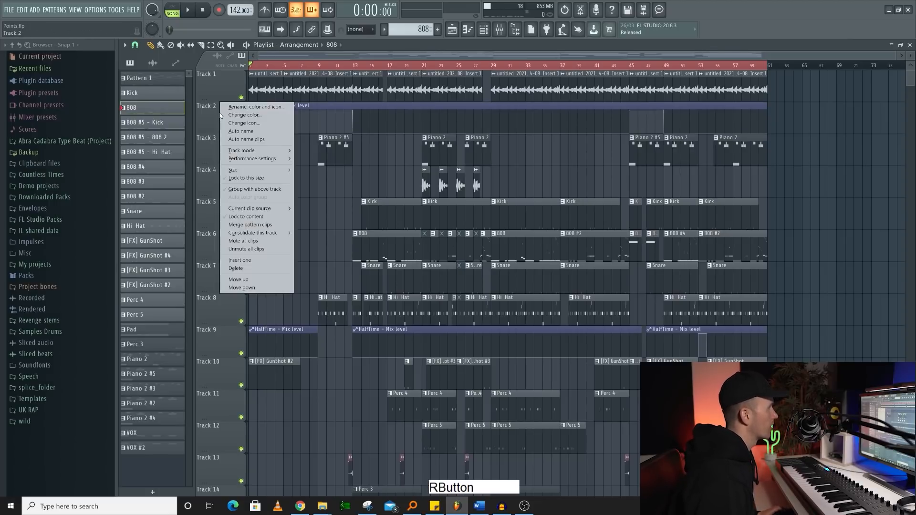
click(271, 189)
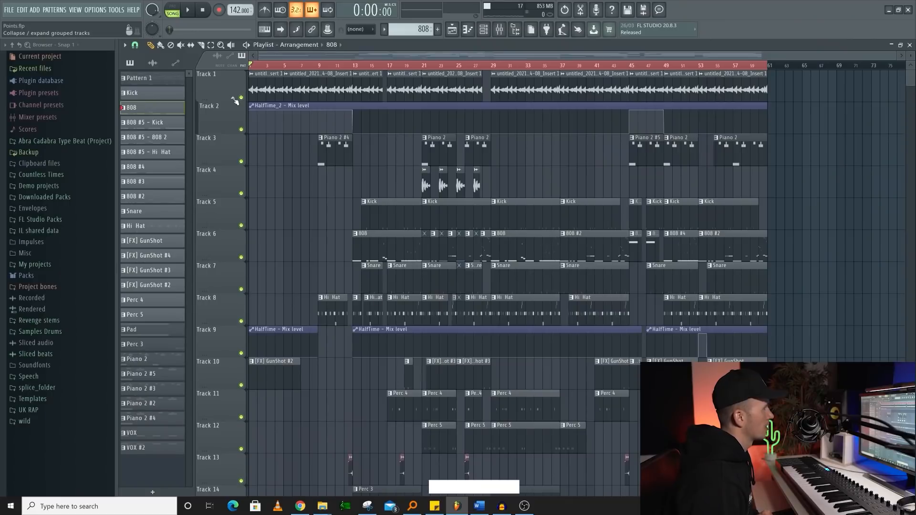
click(233, 97)
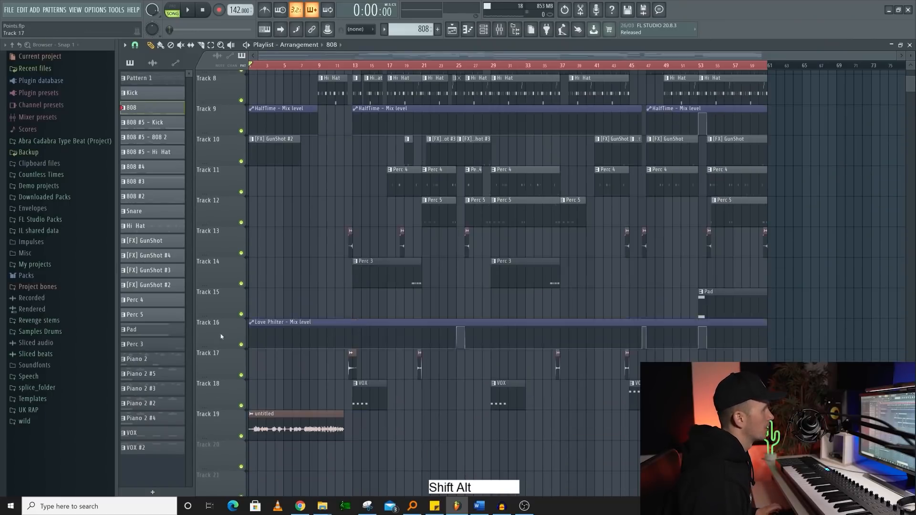
- Move the Love Philter automation track up to Track 3 and group it with the tracks above
scroll(221, 334, up, 15)
scroll(220, 86, down, 3)
scroll(220, 146, up, 1)
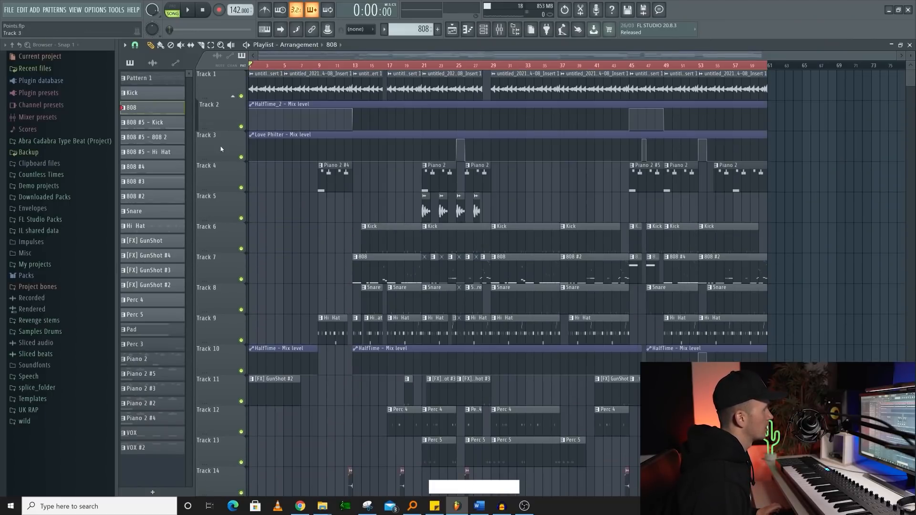
right_click(219, 141)
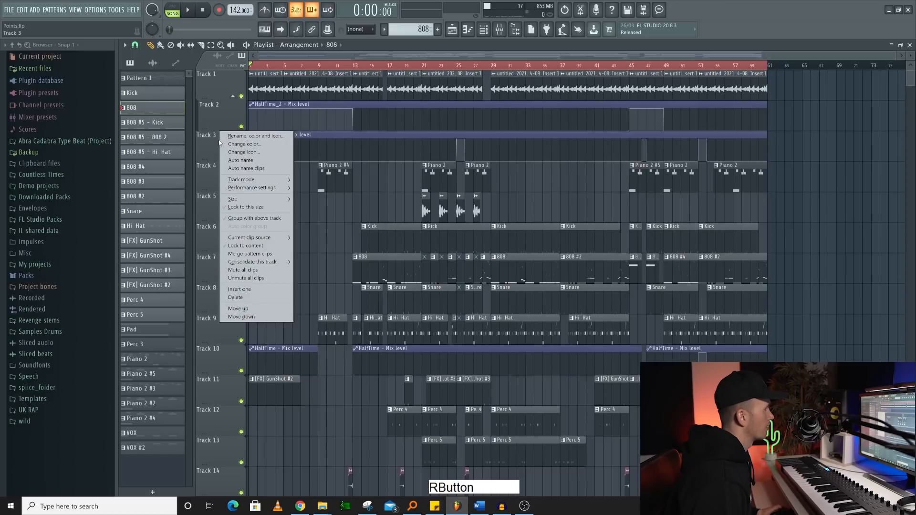
click(254, 218)
click(233, 97)
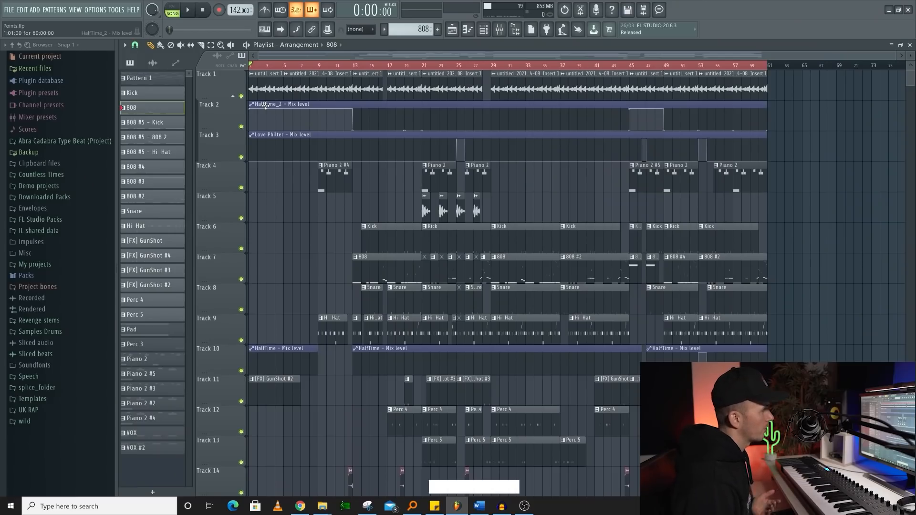
drag(250, 160, 244, 131)
right_click(352, 154)
key(ctrl+z)
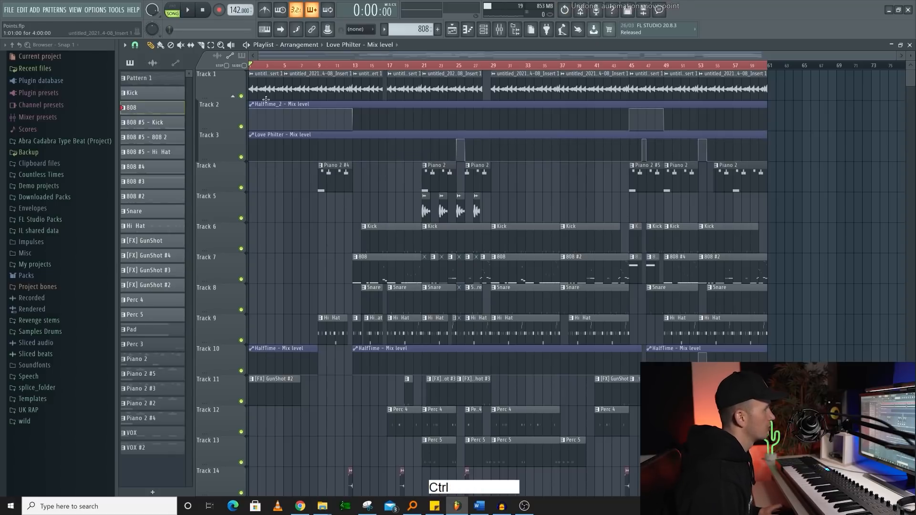
- Open the HalfTime_2 - Mix level automation clip's settings, copy its automation state, and close the window
click(262, 104)
double_click(262, 104)
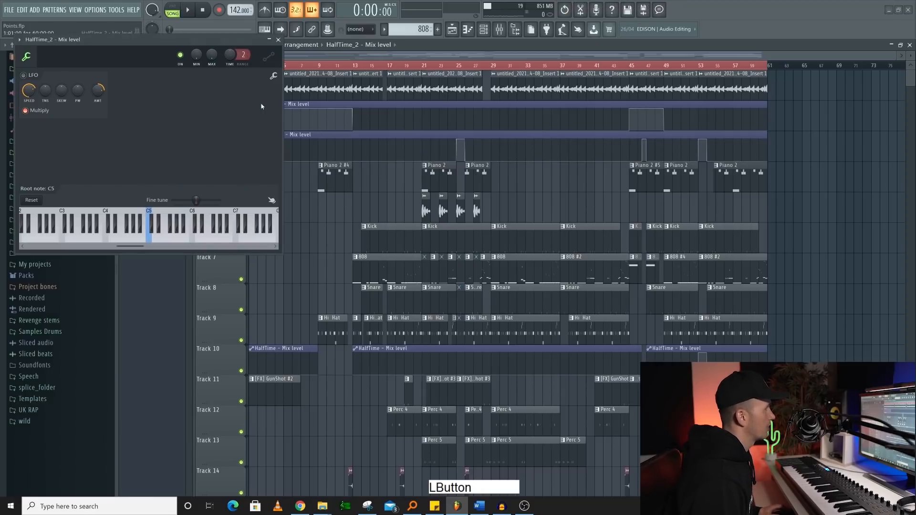
click(273, 76)
click(314, 118)
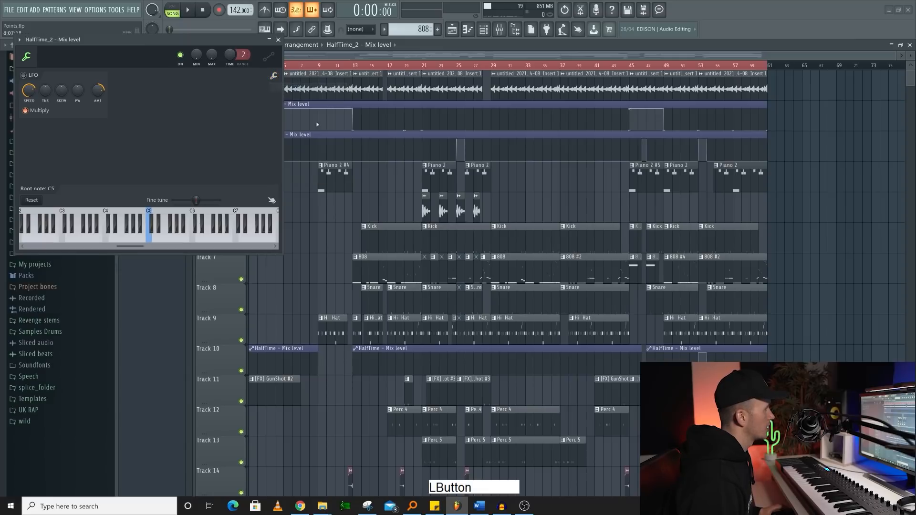
click(278, 39)
- Paste the copied automation state into the Love Philter - Mix level clip and close its settings
double_click(272, 135)
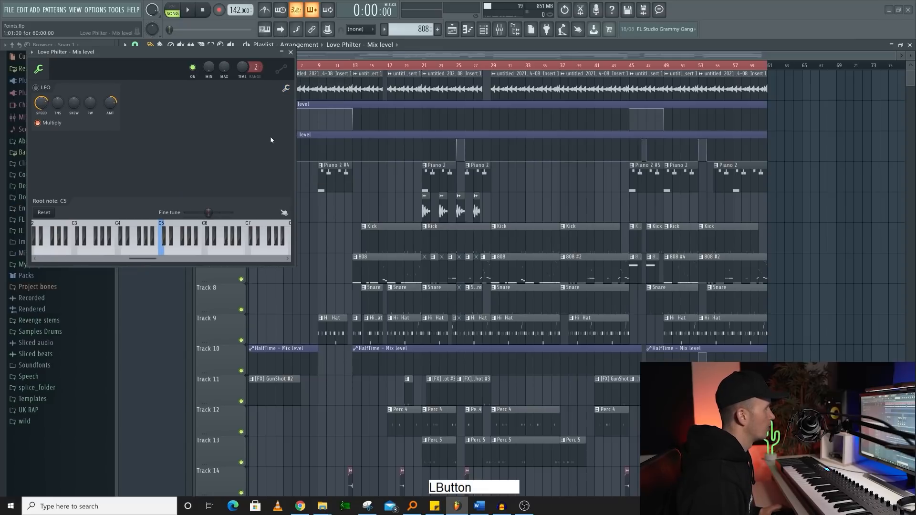
click(287, 88)
click(297, 108)
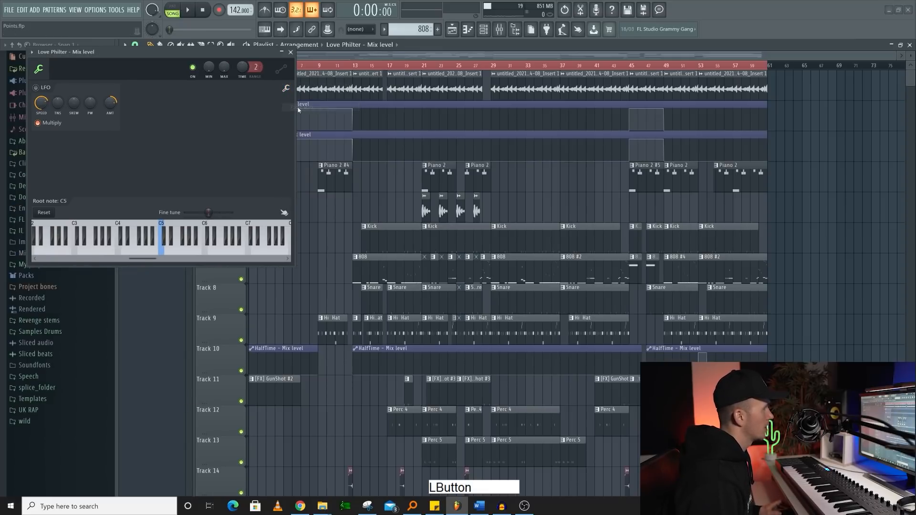
click(290, 52)
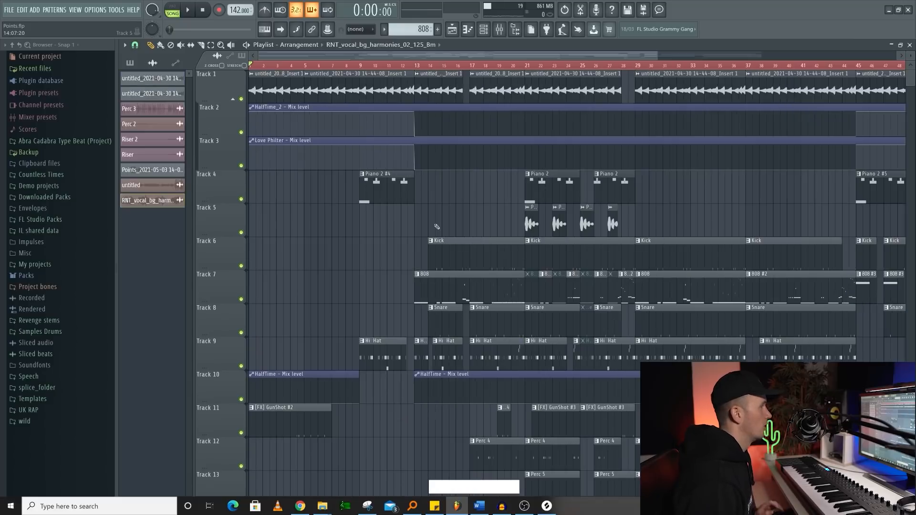
- Insert an empty playlist track at Track 6, directly above the Kick track
right_click(224, 252)
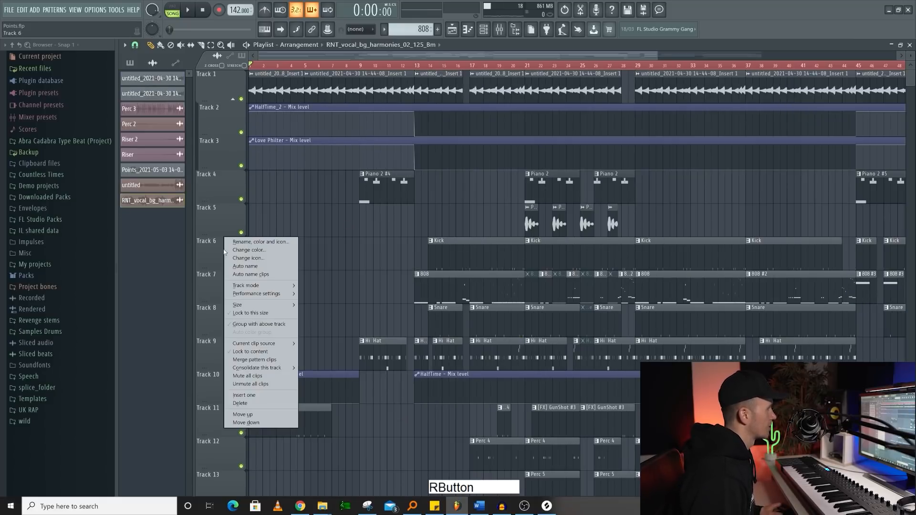
click(247, 397)
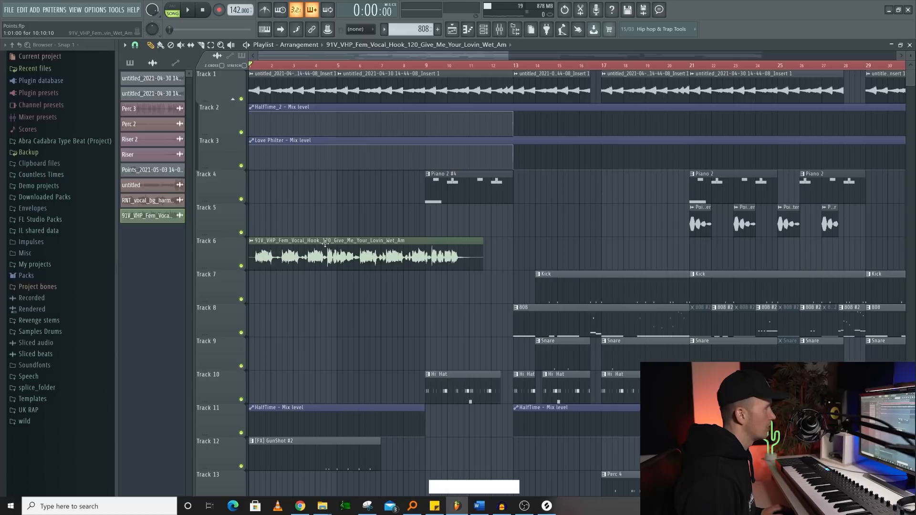
- Fit the female vocal hook clip on Track 6 to the project tempo, entering 120 BPM as its original tempo
click(252, 242)
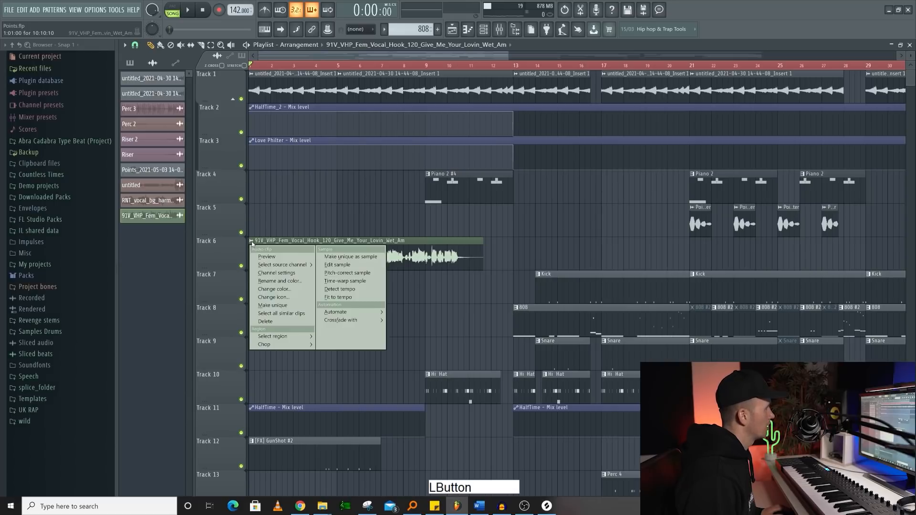
click(343, 301)
click(469, 355)
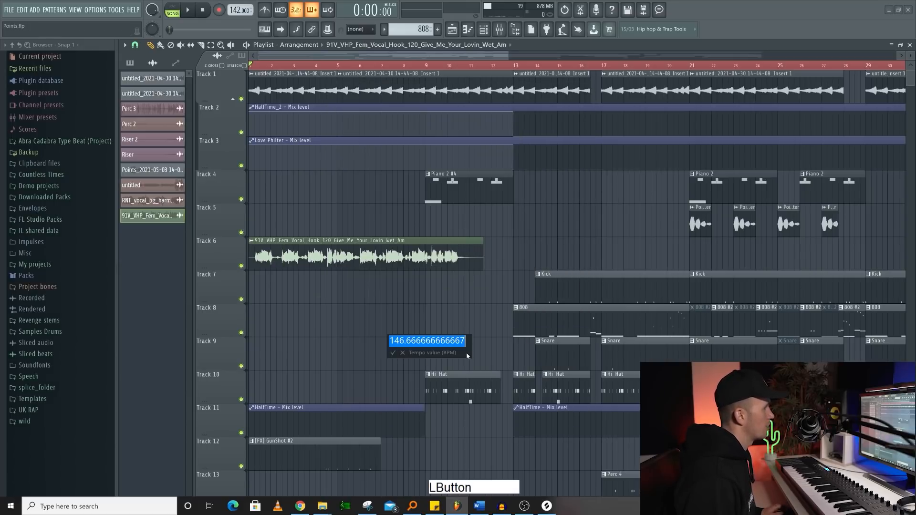
text(120)
key(Return)
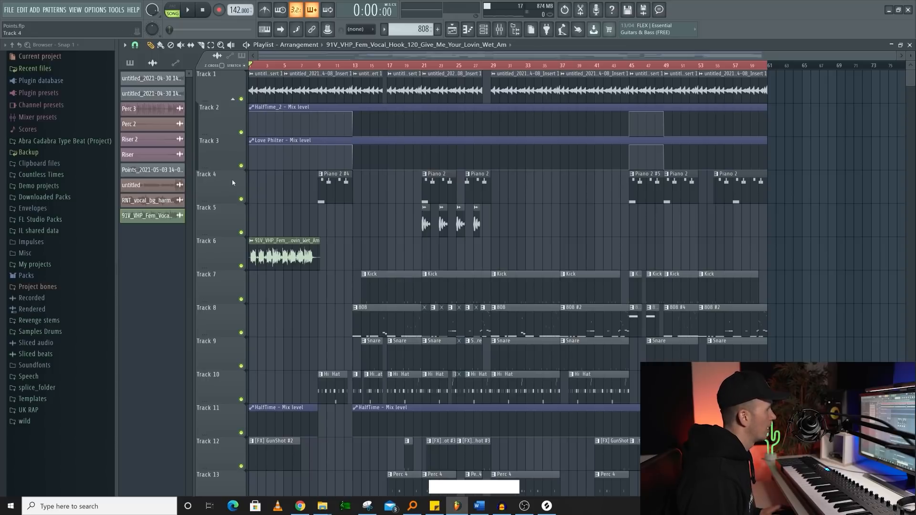
- Consolidate playlist Track 4 to audio across the full song
right_click(221, 185)
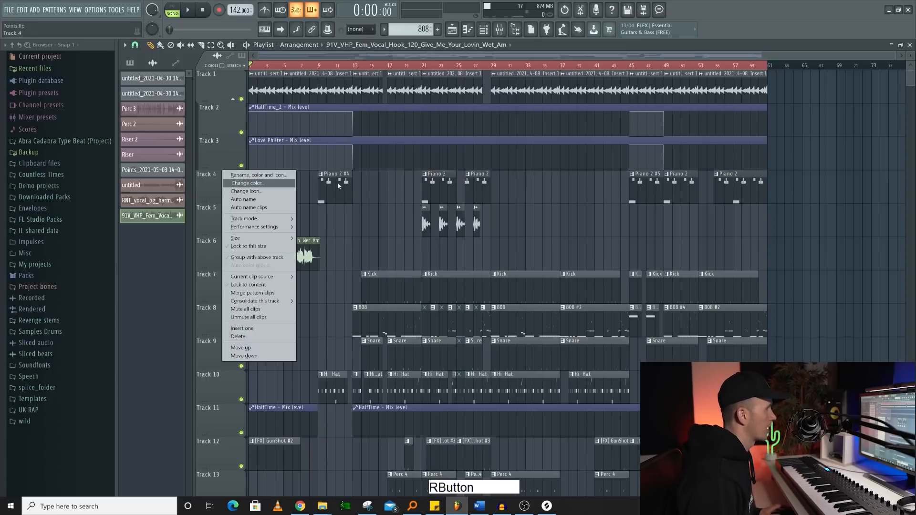
mouse_move(282, 301)
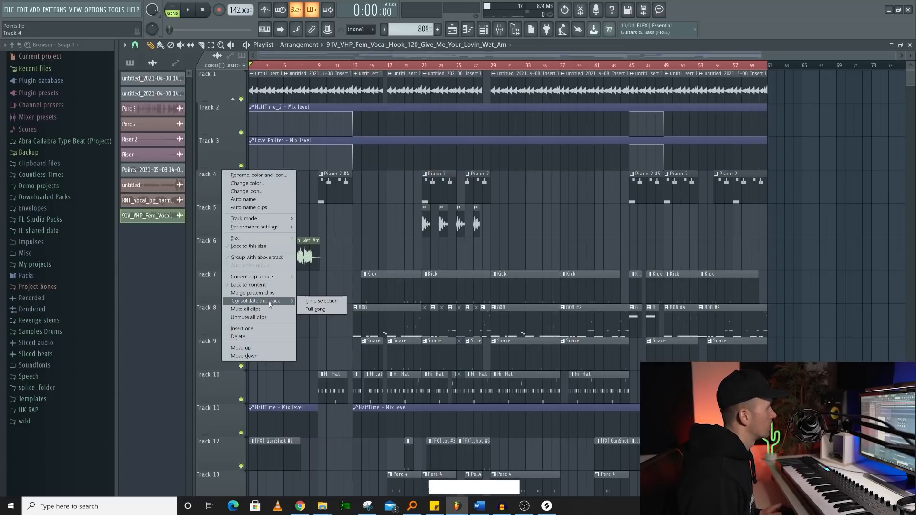
click(332, 311)
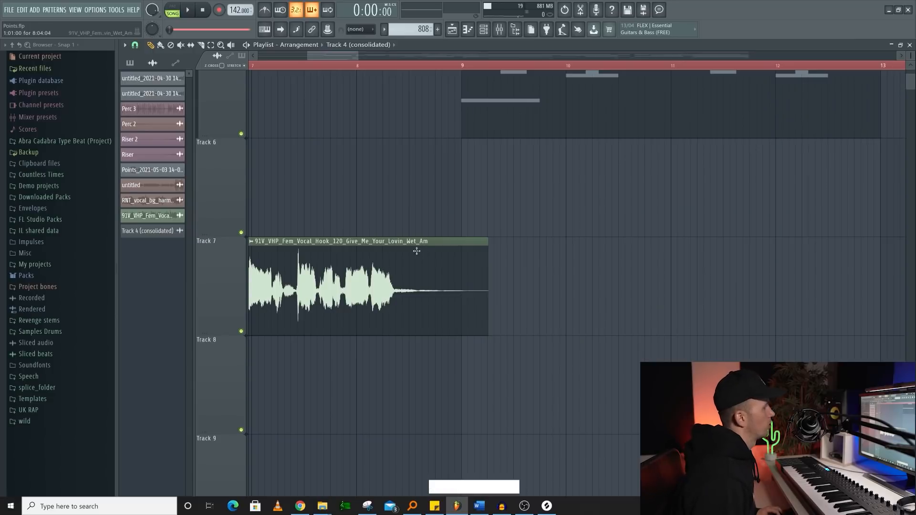
- Slice the female vocal hook clip on Track 7 at bar 8 and remove the part after the cut
right_click(528, 279)
shift+right_click(360, 260)
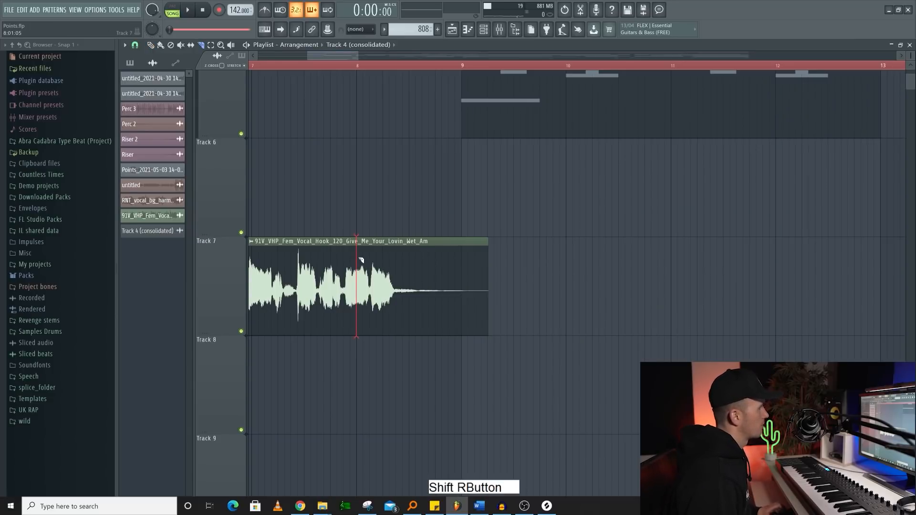
scroll(375, 292, up, 5)
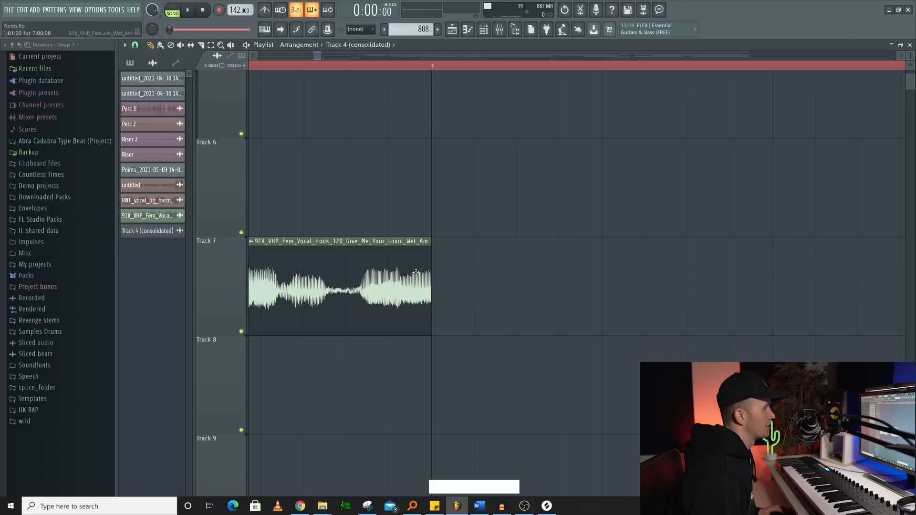
scroll(408, 269, up, 2)
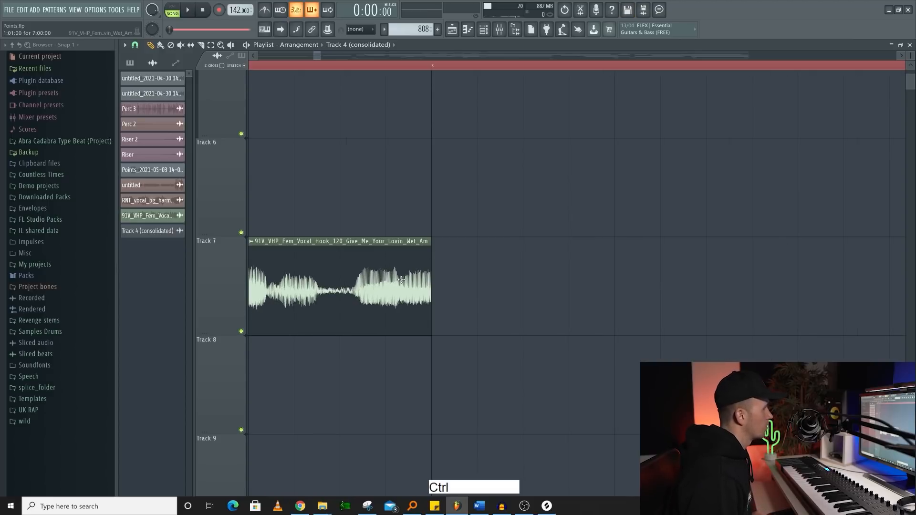
- Set the vocal hook sample's declicking mode to Generic (bleeding) and close its channel settings
double_click(363, 271)
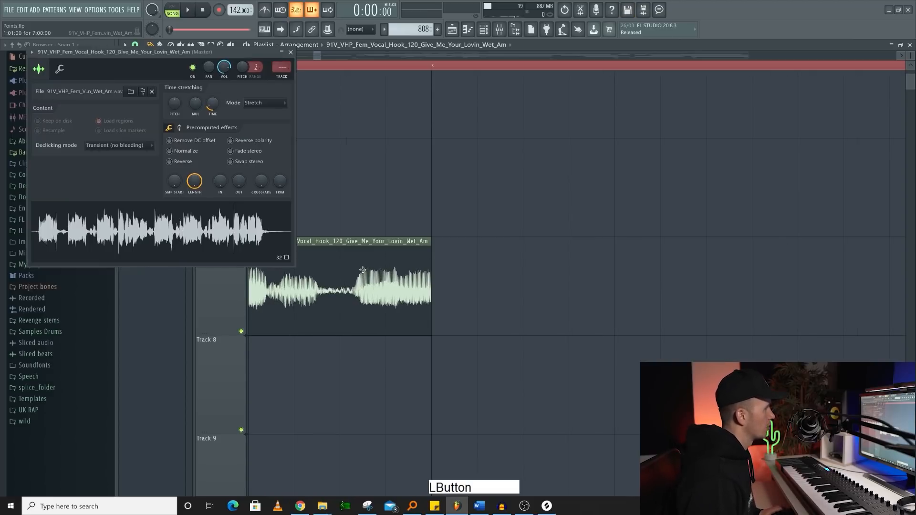
click(119, 145)
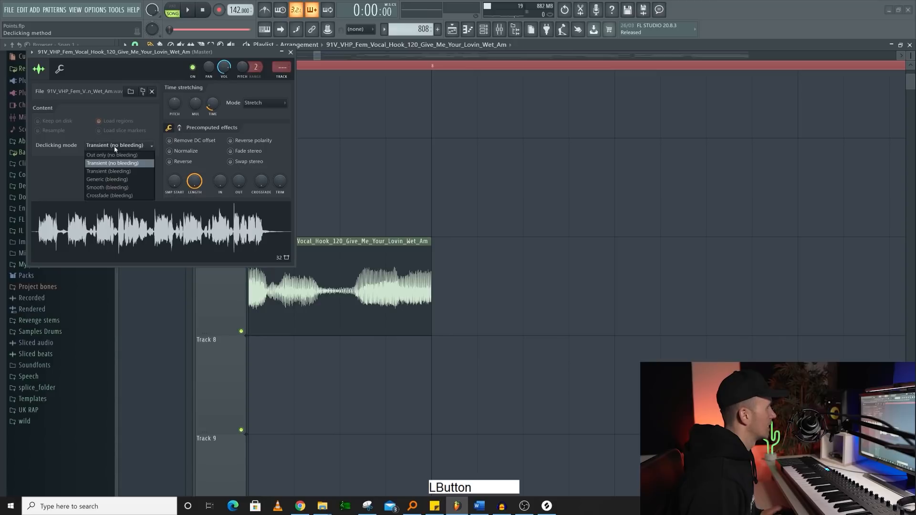
click(119, 182)
click(290, 52)
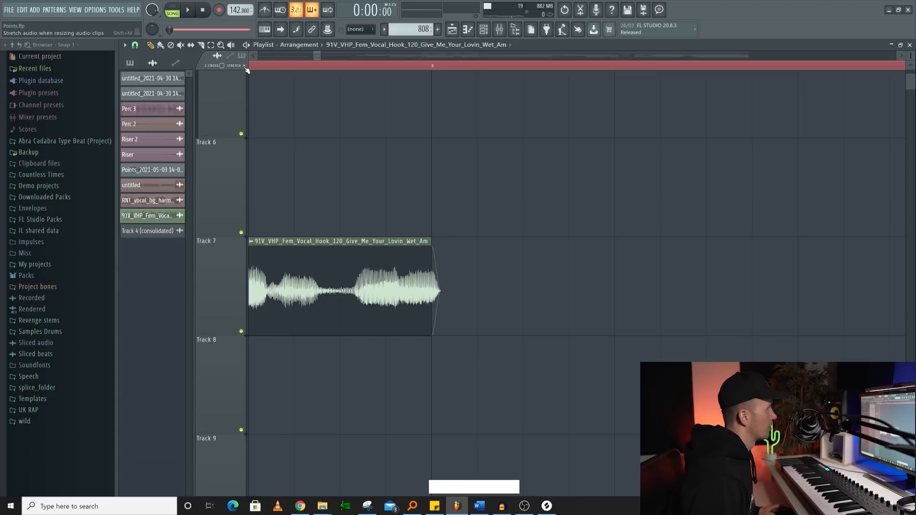
drag(431, 253, 428, 253)
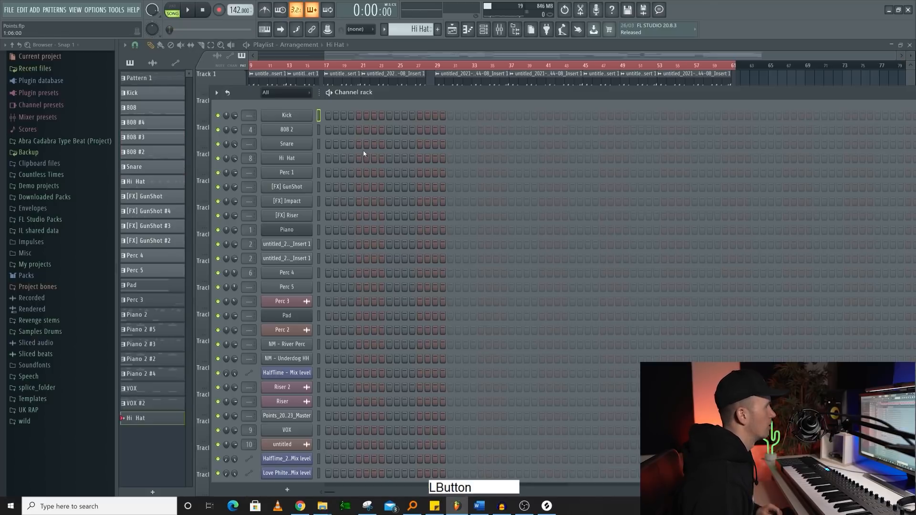
- Place Hi Hat hits on steps 1, 4 and 7 and open the pattern in the piano roll
click(318, 159)
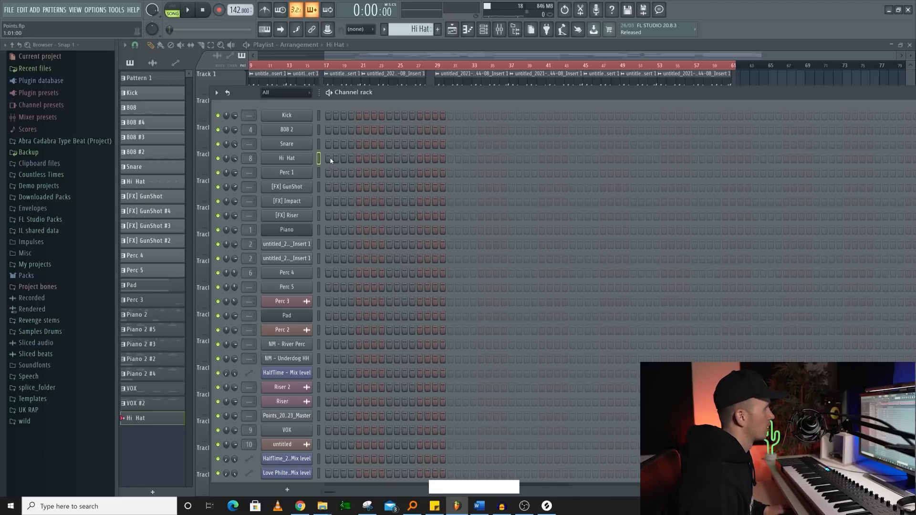
click(330, 159)
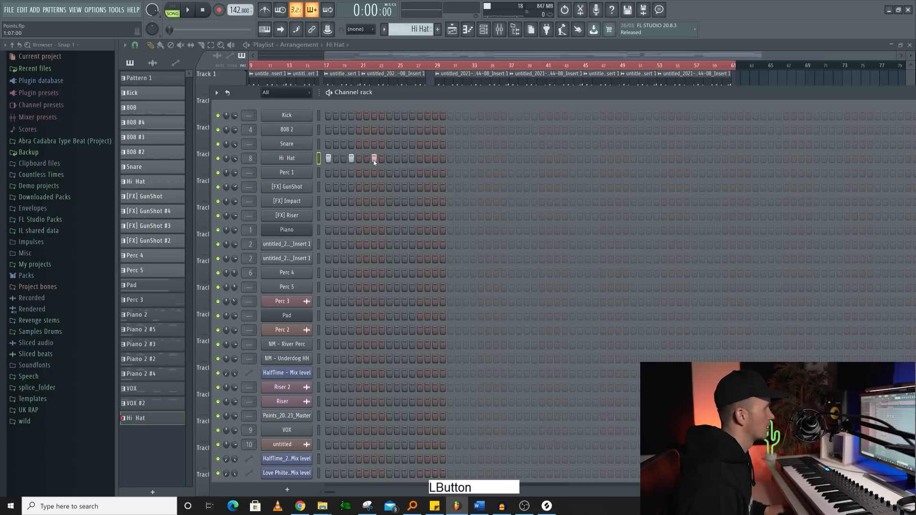
key(F7)
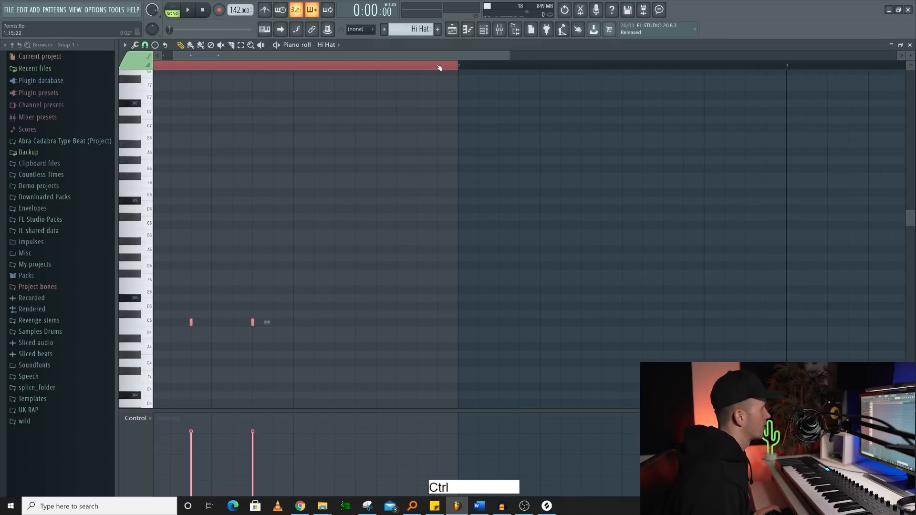
- Select the first half bar of Hi Hat notes and duplicate it repeatedly until four bars are filled
scroll(451, 67, down, 3)
drag(310, 69, 232, 68)
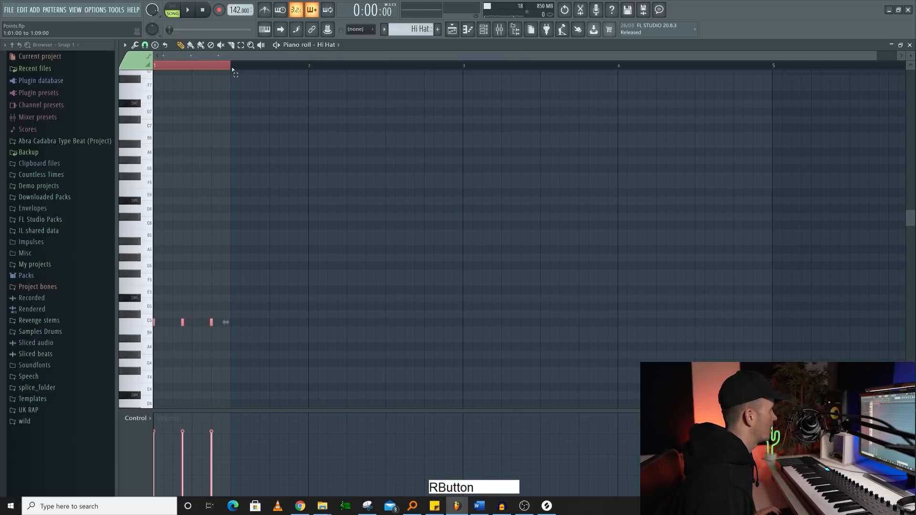
key(ctrl+b)
key(ctrl+b)
key(ctrl+b)
key(ctrl+b)
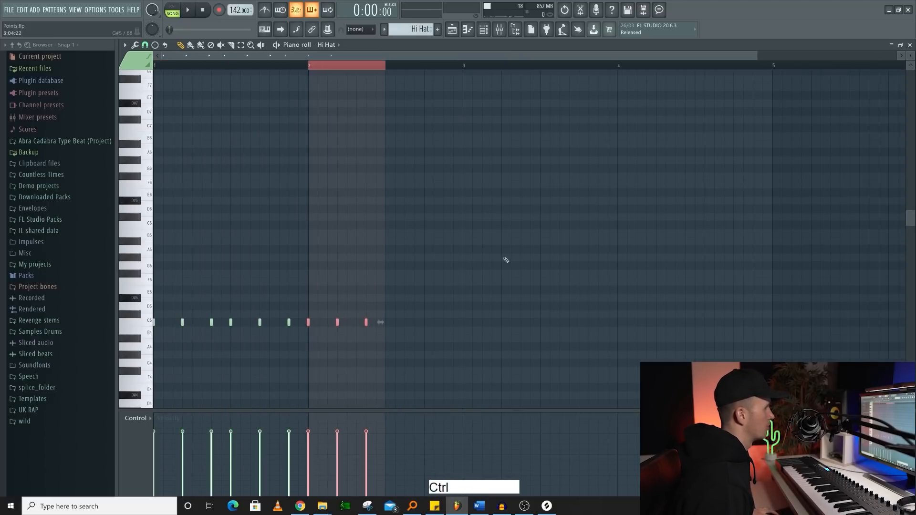
key(ctrl+b)
key(ctrl+b)
key(ctrl+b)
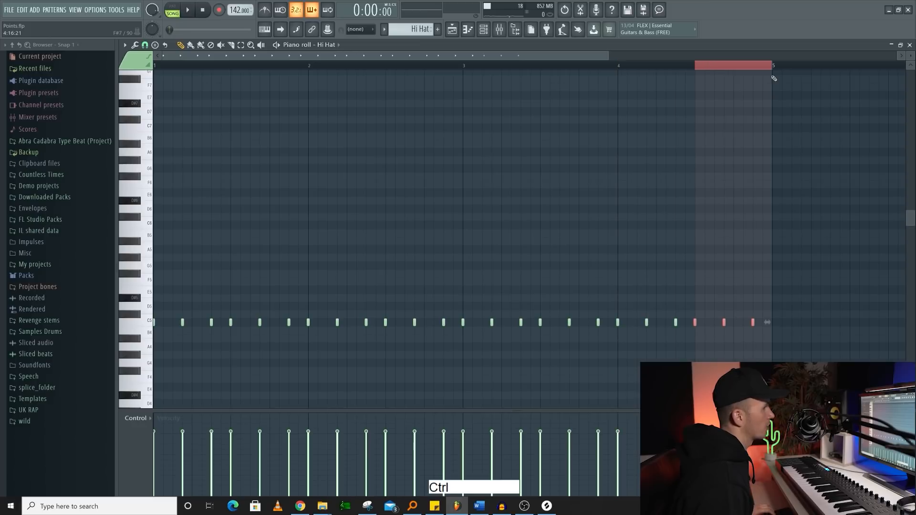
key(ctrl+a)
- Play back the four-bar Hi Hat pattern and stop it
scroll(297, 219, down, 4)
key(space)
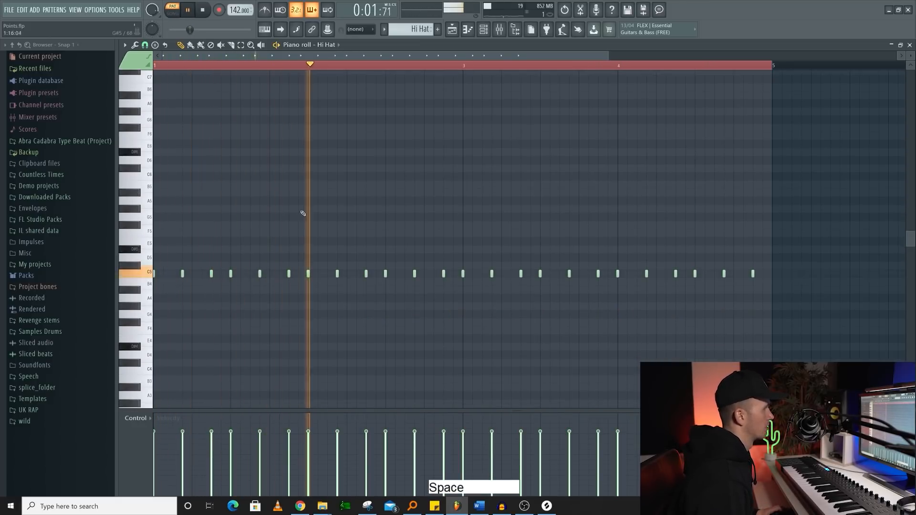
key(space)
- Undo the last fill and fill the Hi Hat channel with a hit each 2 steps
key(ctrl+z)
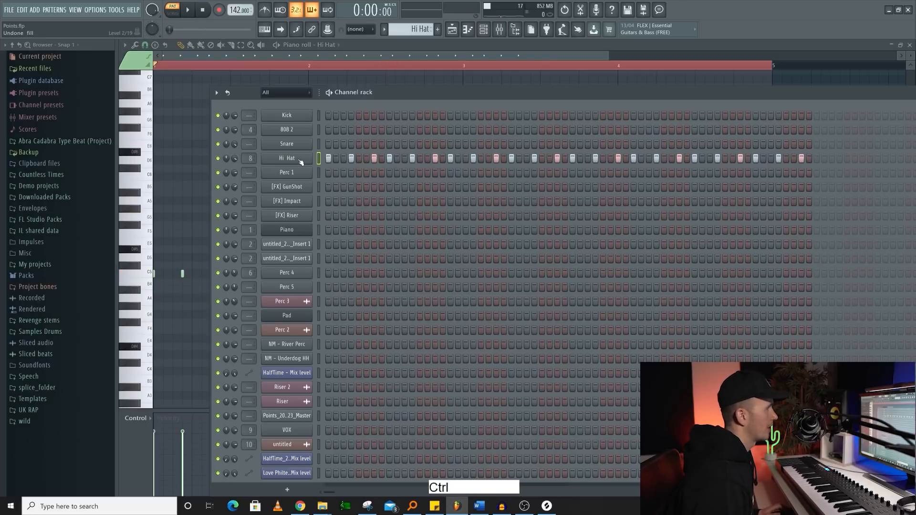
right_click(299, 160)
click(453, 185)
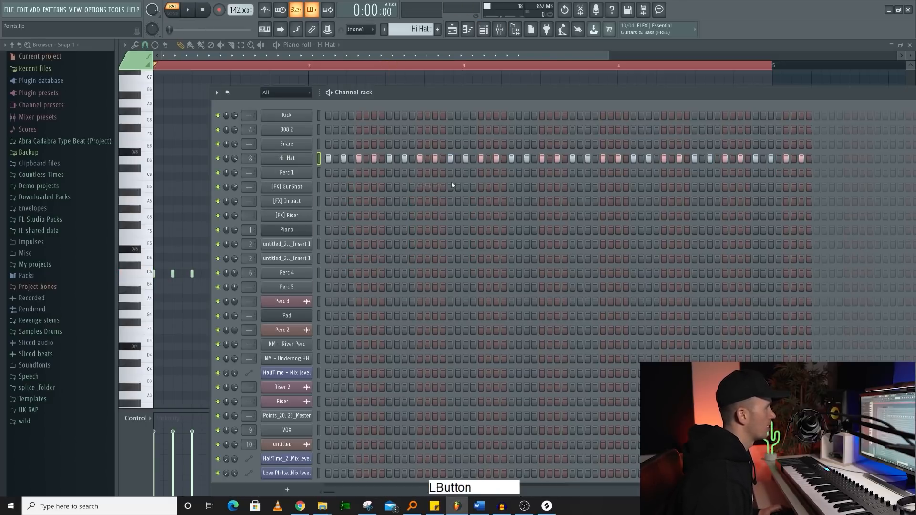
- Fill the Hi Hat channel with a hit each 4 steps and show the notes in the piano roll
right_click(296, 163)
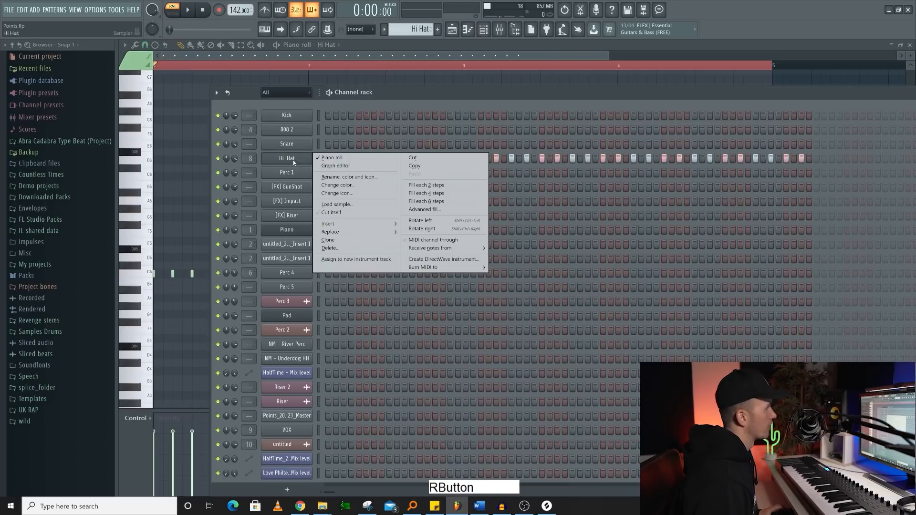
click(436, 193)
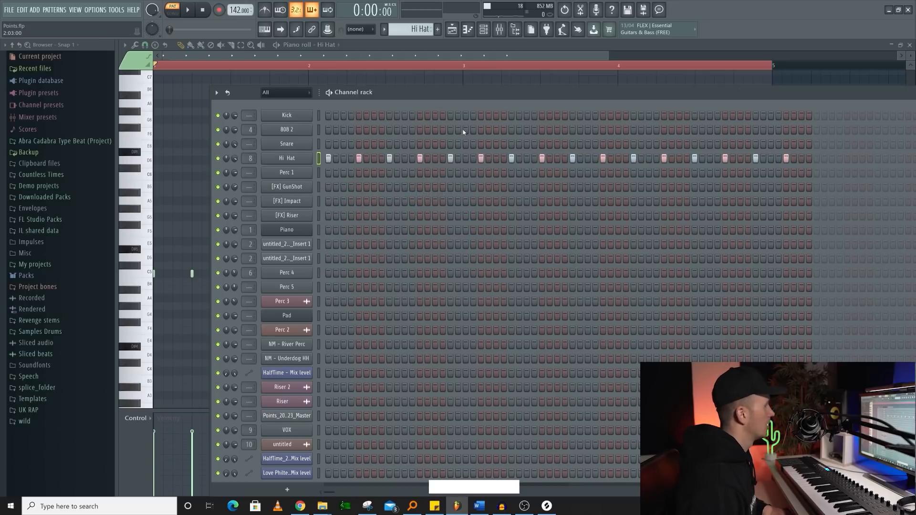
key(F7)
- Copy all Hi Hat notes two steps later and lower the velocity of the copies
key(ctrl+a)
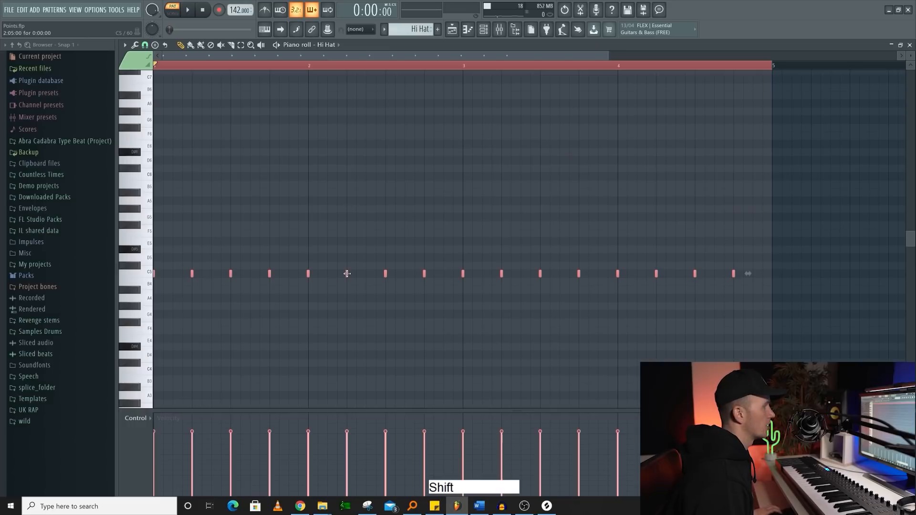
drag(348, 274, 360, 273)
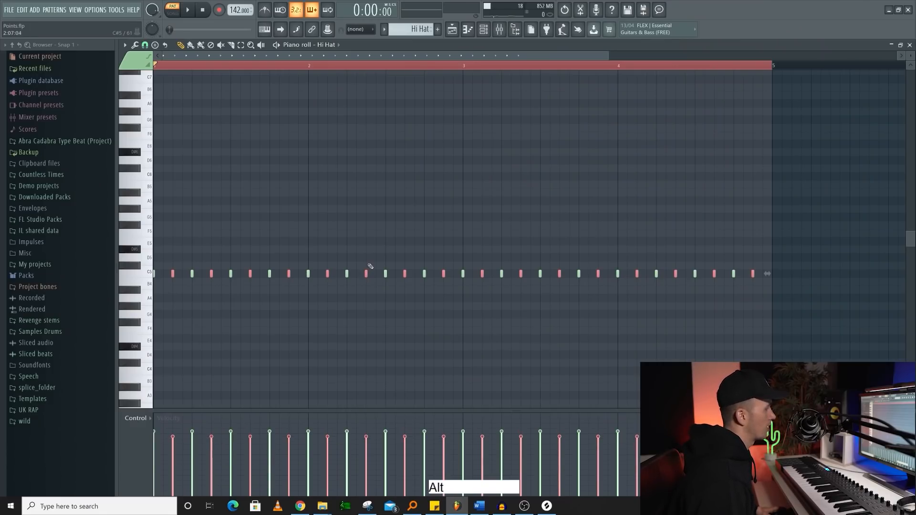
scroll(369, 264, down, 1)
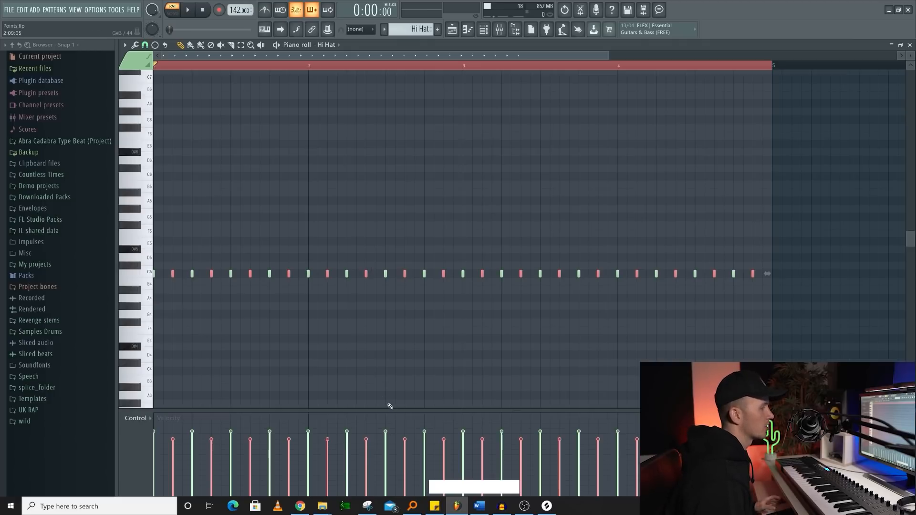
scroll(408, 359, down, 3)
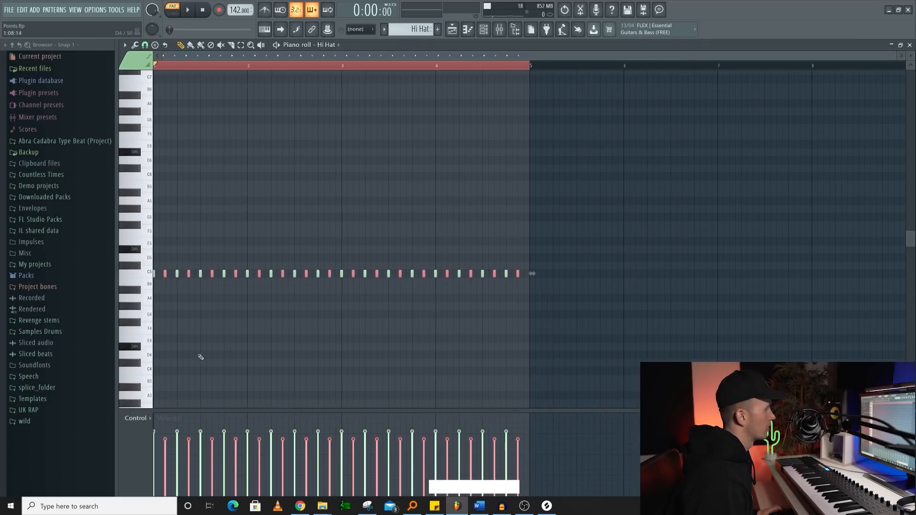
key(space)
- Close the ValhallaVintageVerb window and copy the effect with its settings from Insert 3 onto the Melody mixer track
alt+scroll(220, 309, down, 4)
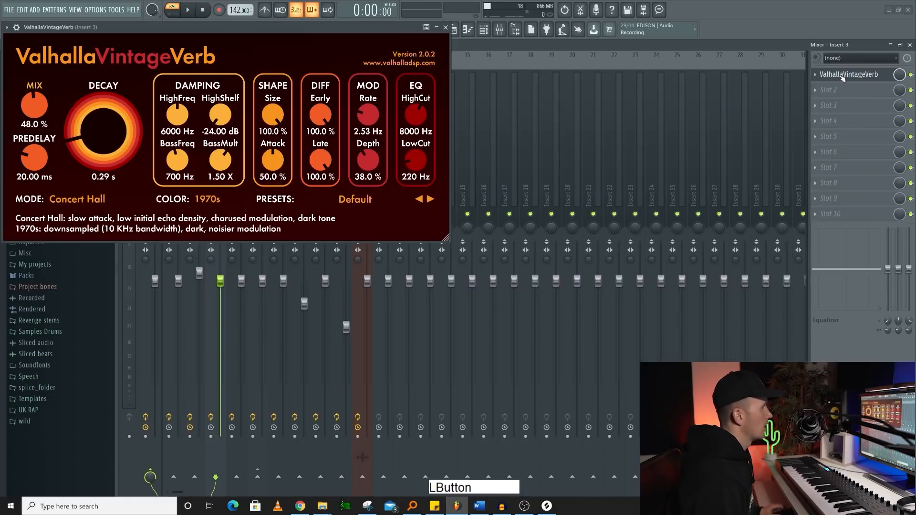
click(445, 27)
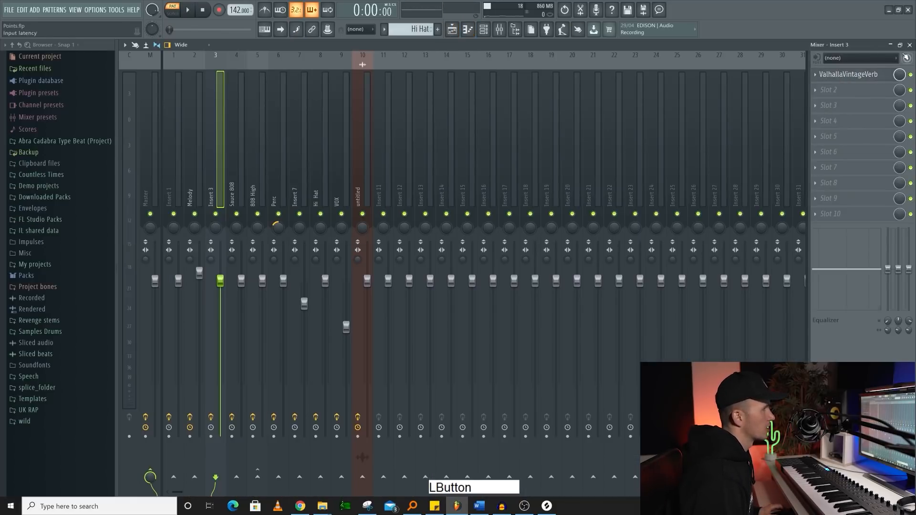
click(817, 76)
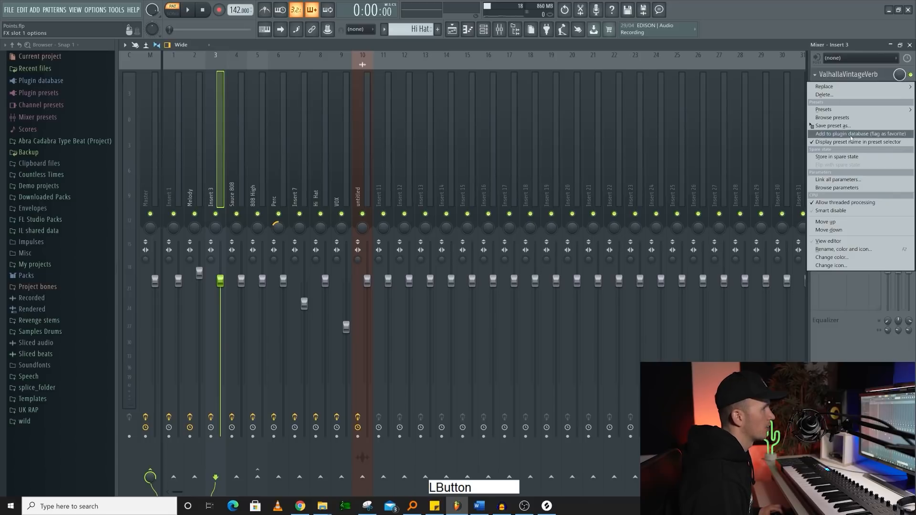
drag(848, 128, 194, 158)
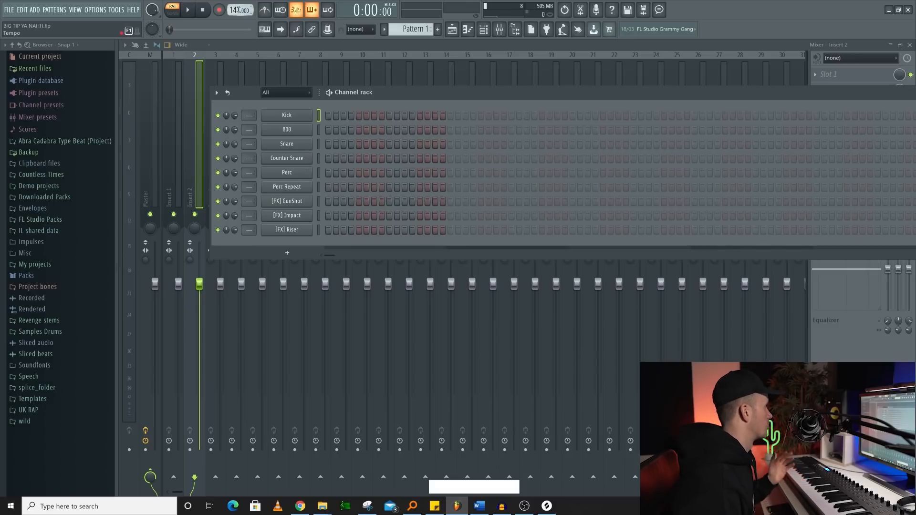
- Select the Kick, 808, Snare and Counter Snare channels and route them to consecutive mixer tracks starting at Insert 2
drag(320, 120, 345, 118)
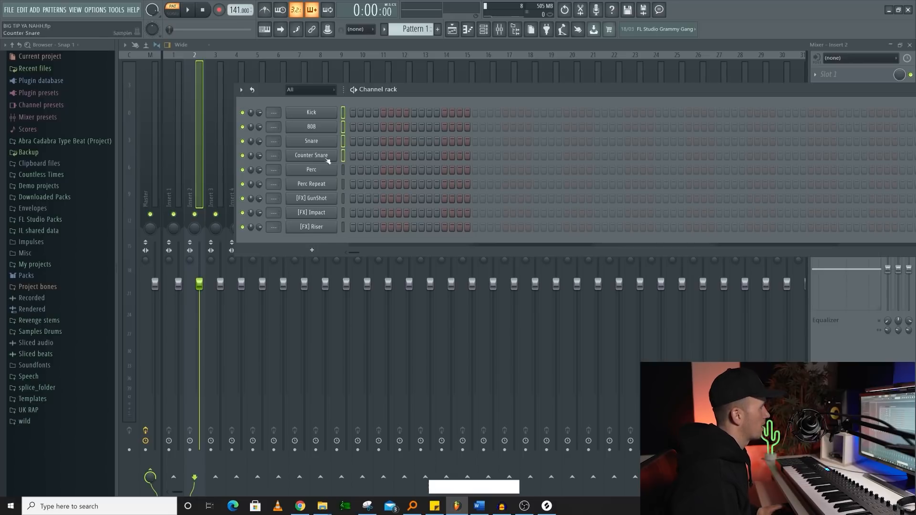
click(201, 179)
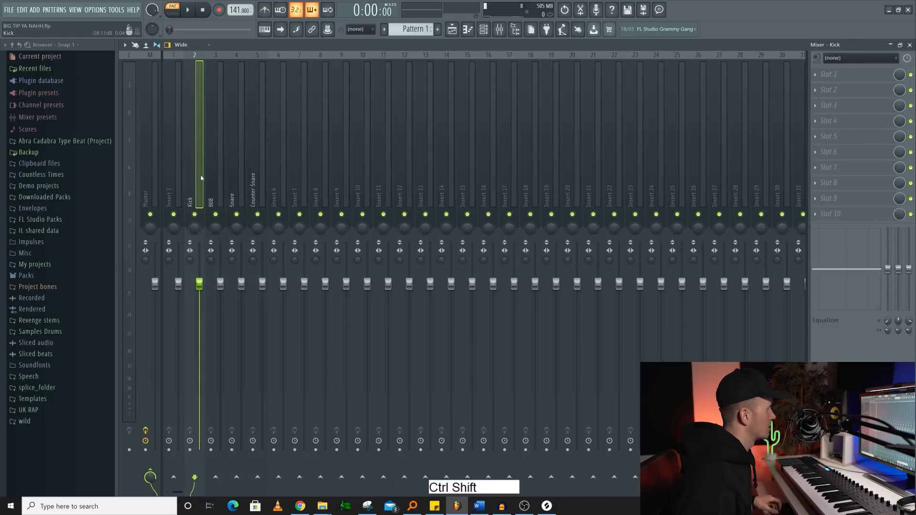
- Load and adjust Fruity Parametric EQ 2 in the first effect slot of Insert 1, and select the Master mixer track
click(178, 117)
click(862, 76)
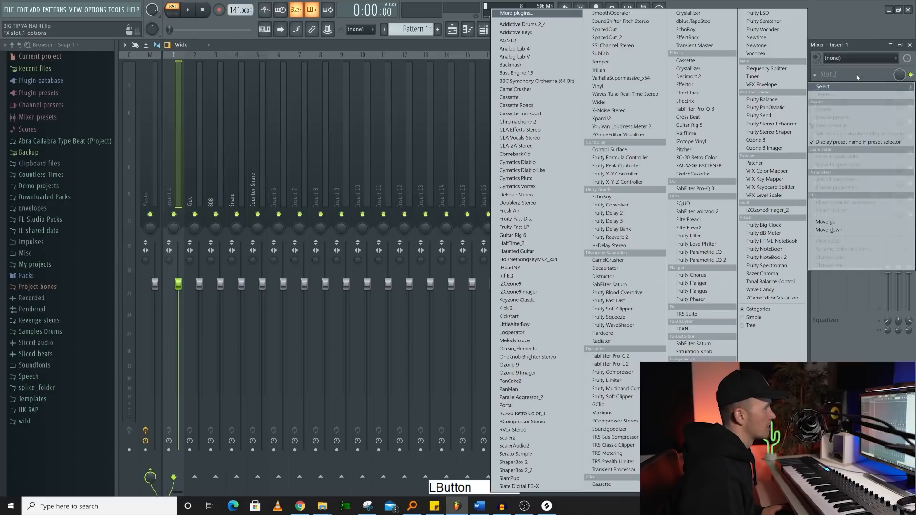
click(703, 260)
click(354, 77)
click(354, 77)
click(354, 77)
drag(90, 169, 103, 157)
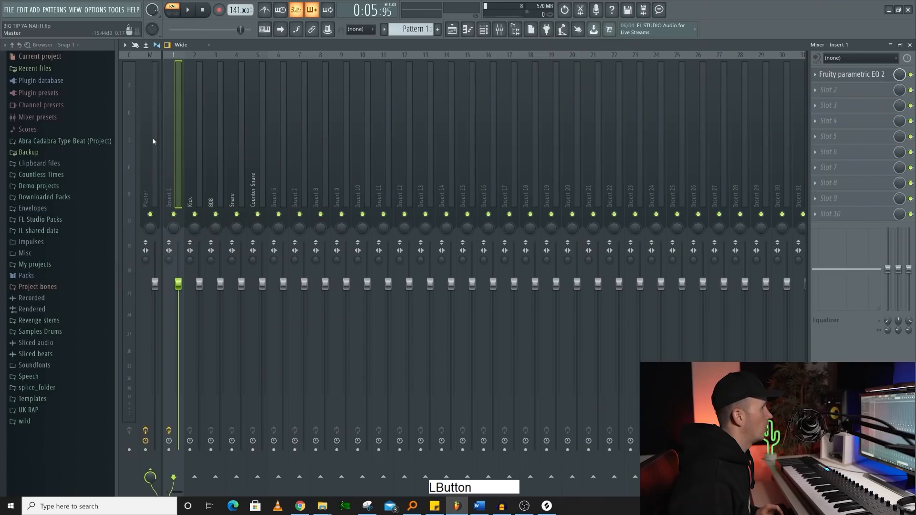
click(150, 134)
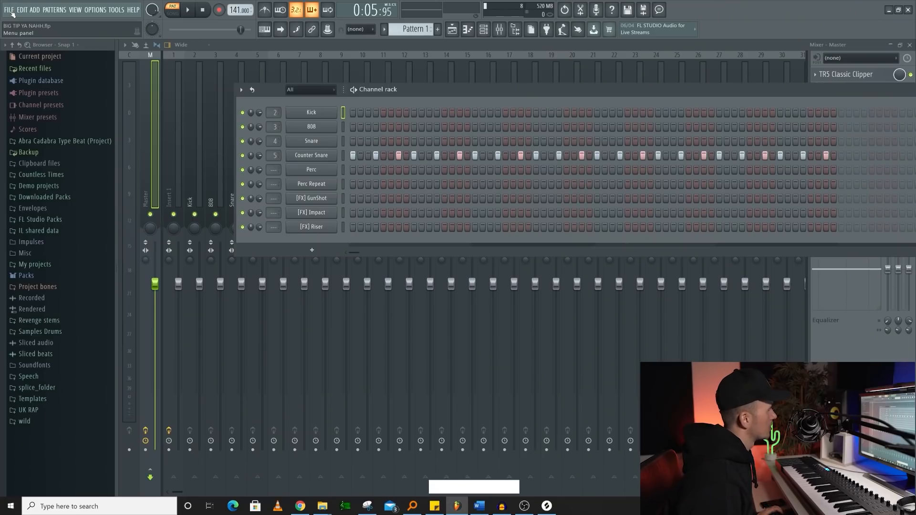
- Save the project as "Drill Template 141" in the Templates folder under FL Studio 20's Data folder
click(12, 13)
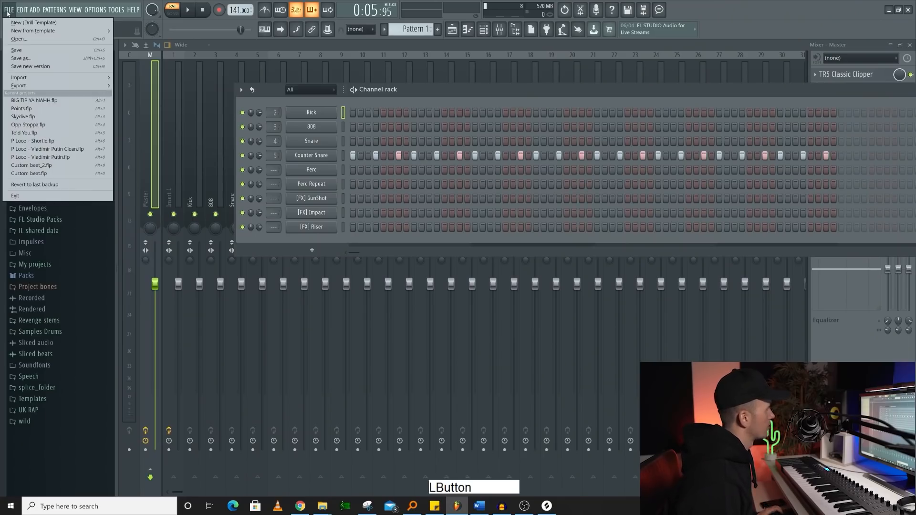
click(21, 58)
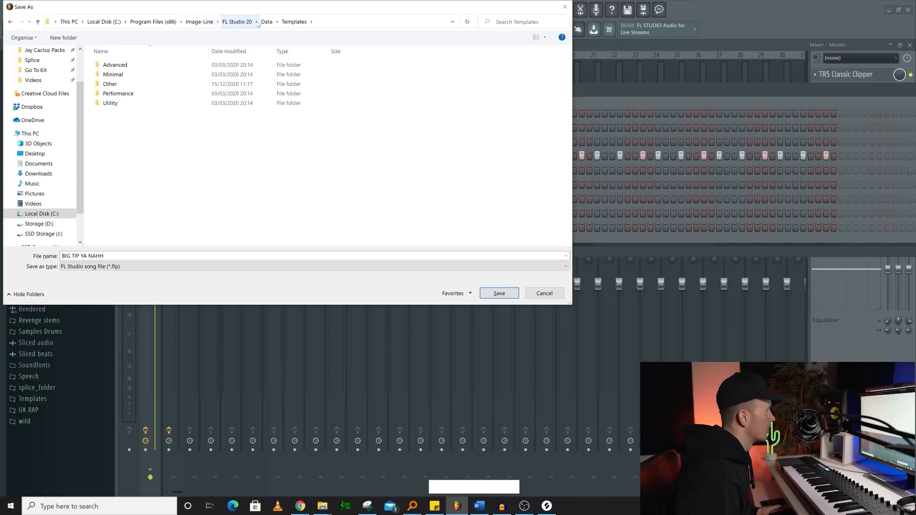
drag(102, 256, 62, 256)
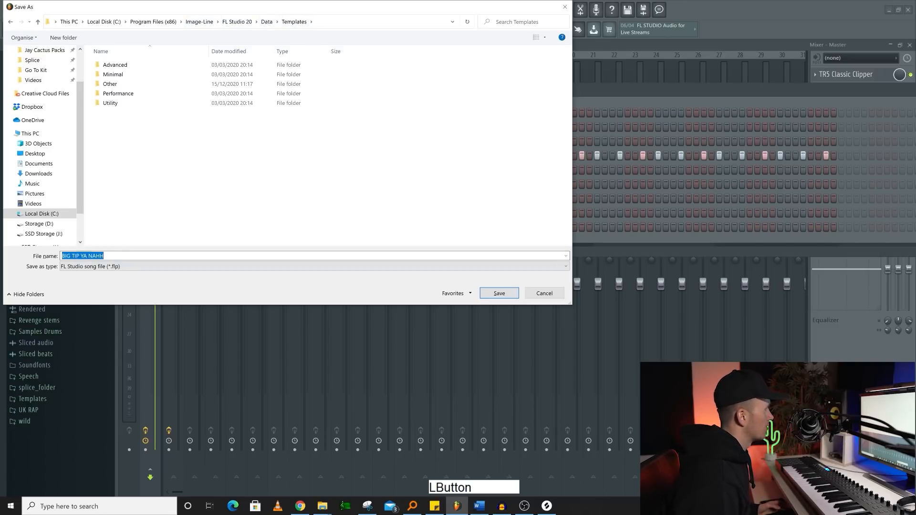
text(Drill Template 141)
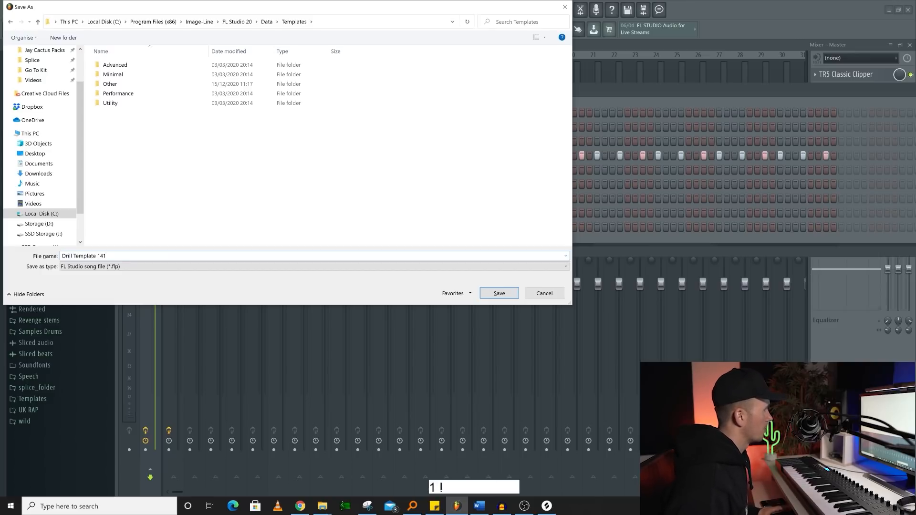
key(Return)
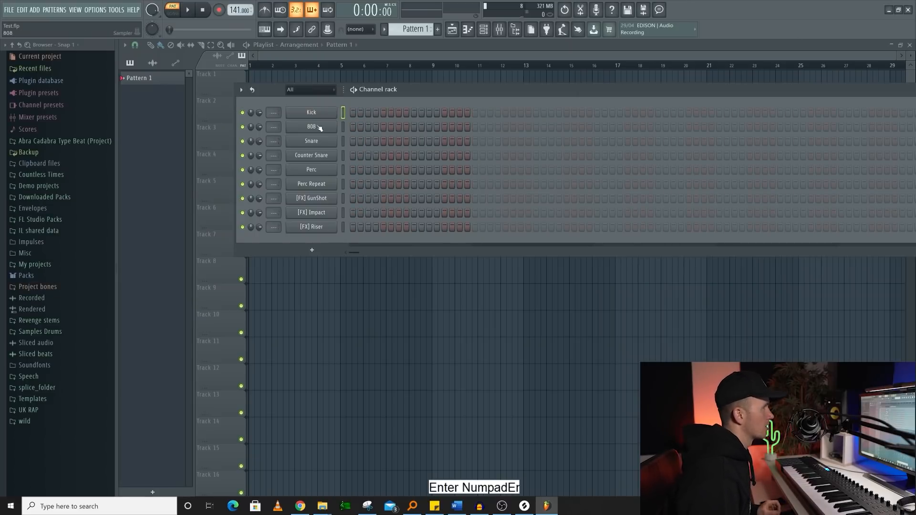
- Show the list of templates available for starting a new project
click(10, 11)
mouse_move(34, 31)
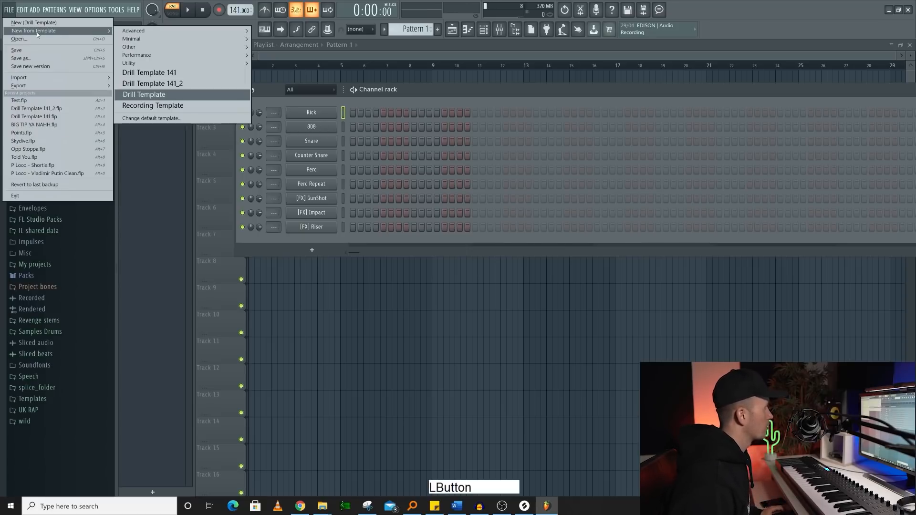
mouse_move(157, 56)
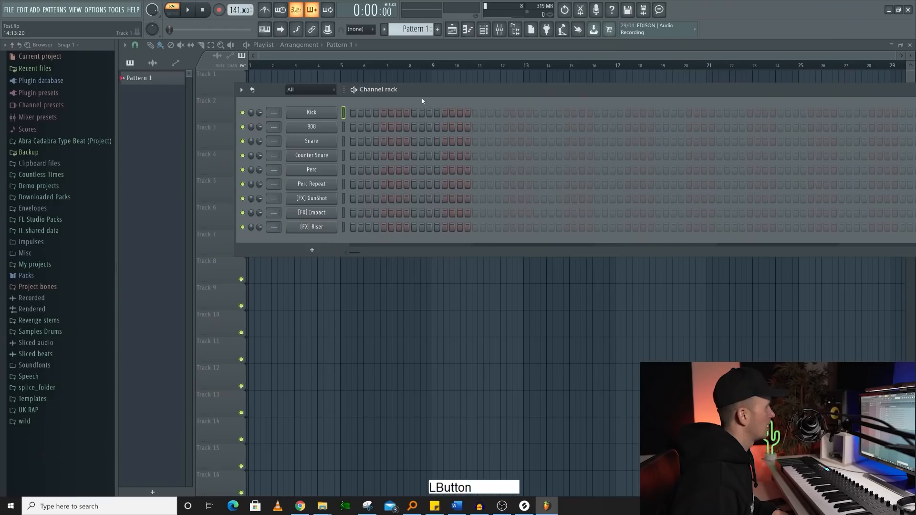
- Open the default template choices in the general settings
key(F10)
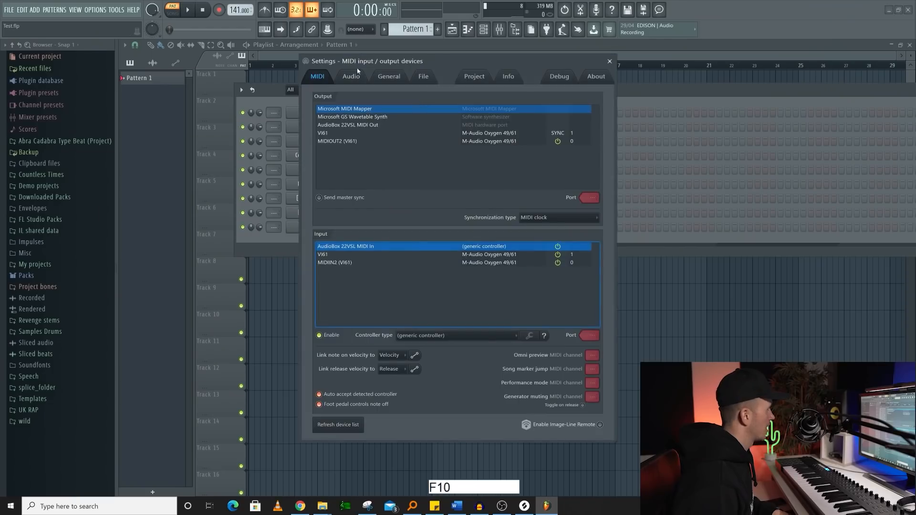
click(387, 76)
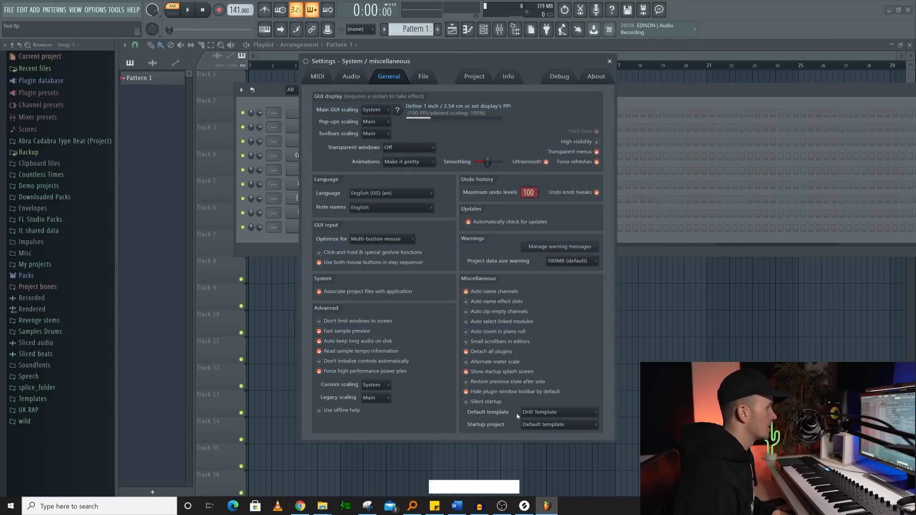
click(541, 413)
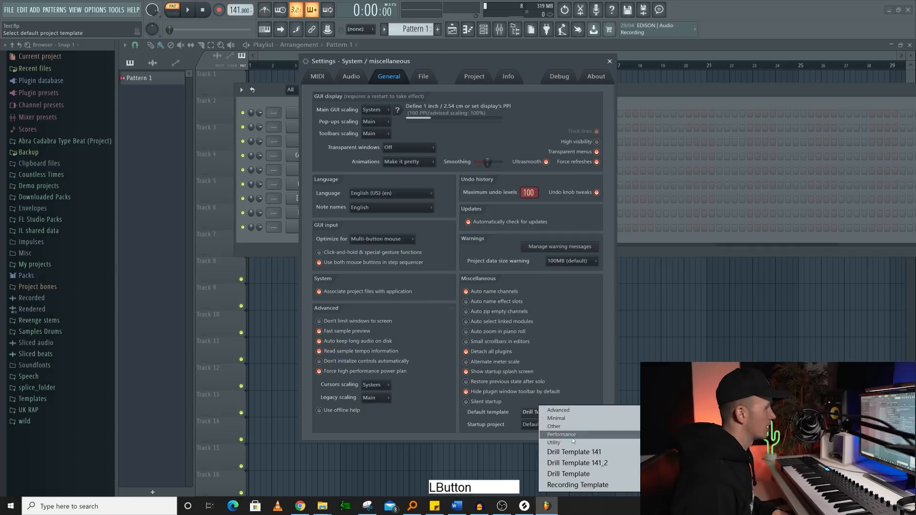